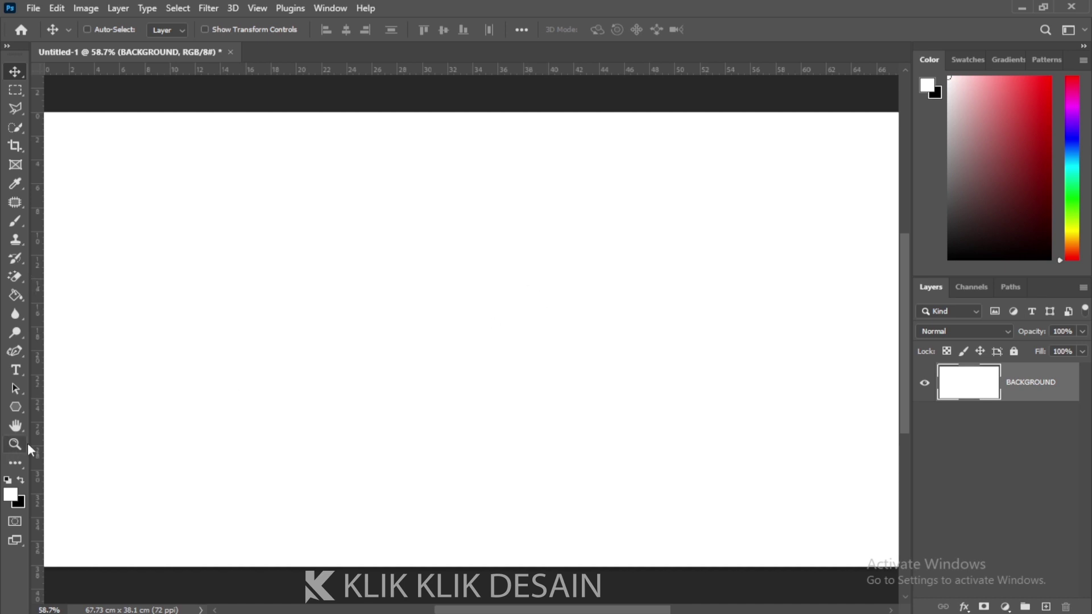
# Step: Browse the shape tool list, choose the Rectangle Tool, and view the Pen tool variants
pyautogui.click(14, 412)
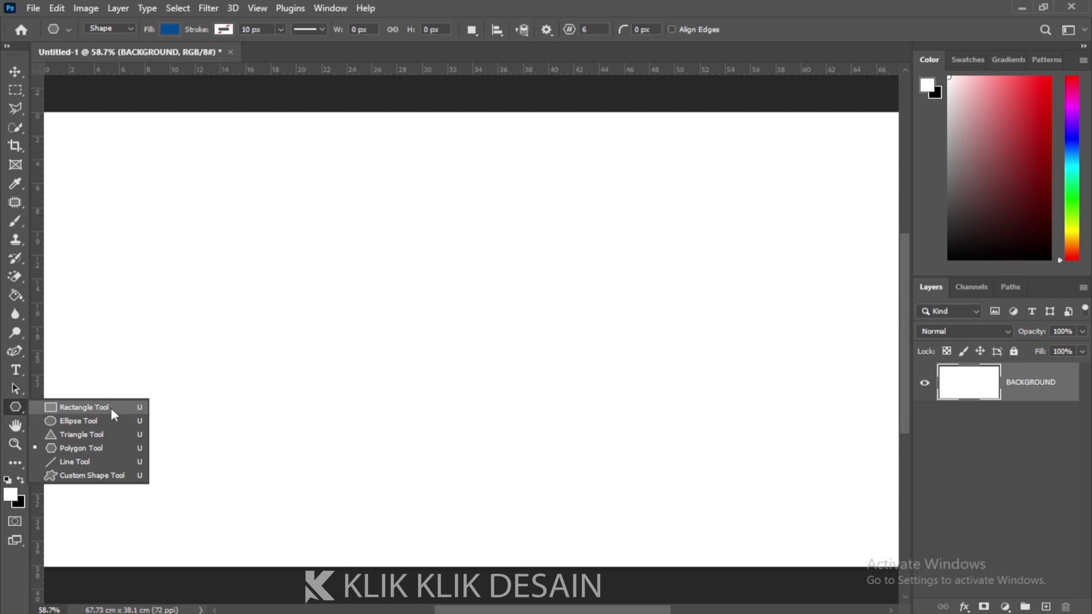
pyautogui.click(111, 408)
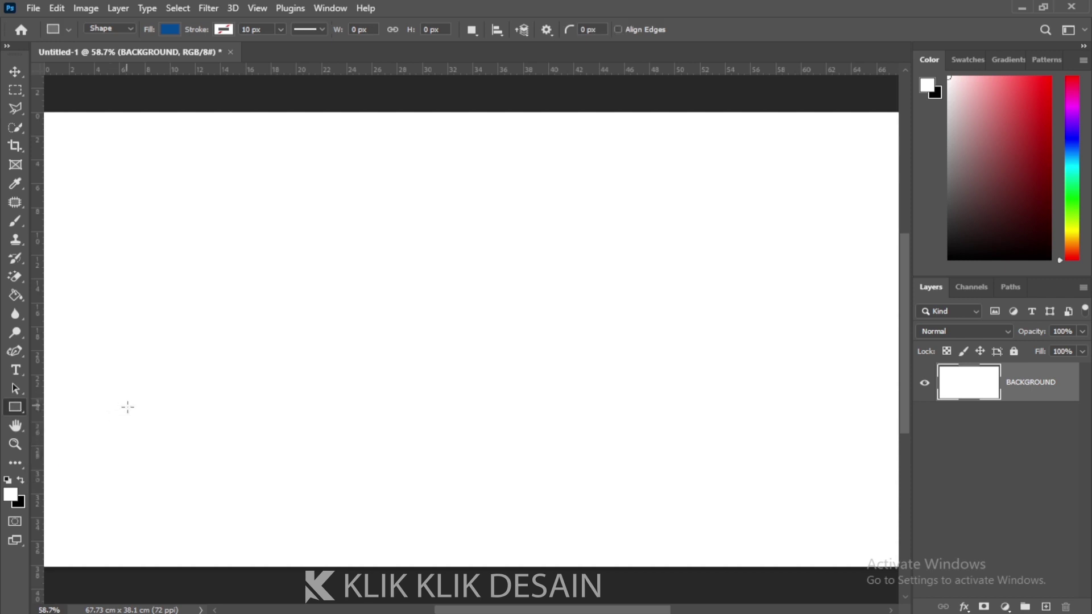
pyautogui.click(13, 351)
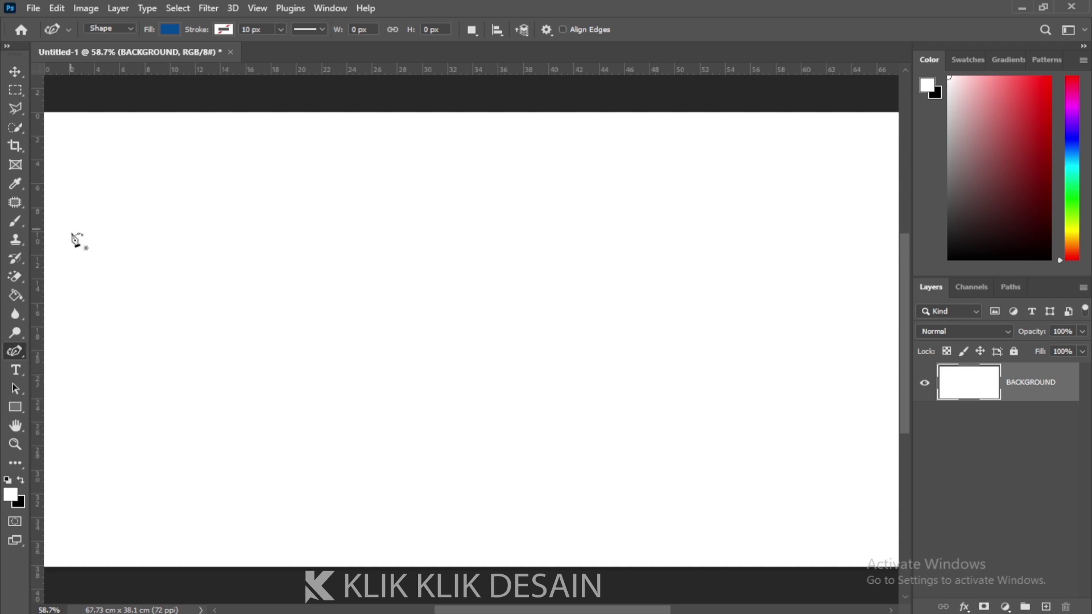
# Step: Look through the Marquee and Lasso tool variants, then return to the rectangle shape list
pyautogui.click(15, 91)
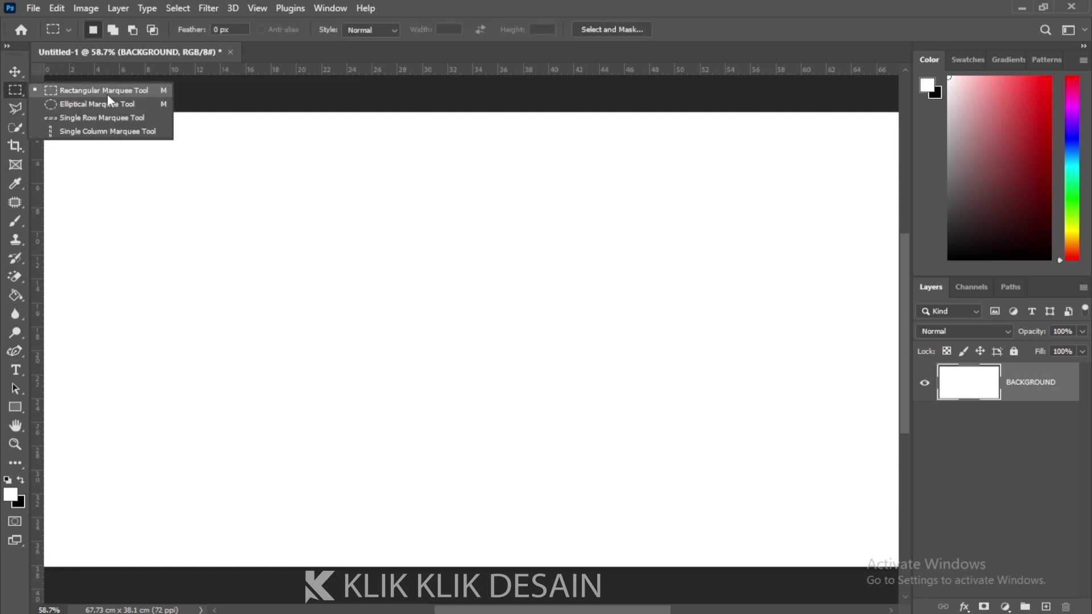
pyautogui.click(134, 116)
pyautogui.click(8, 112)
pyautogui.rightClick(8, 112)
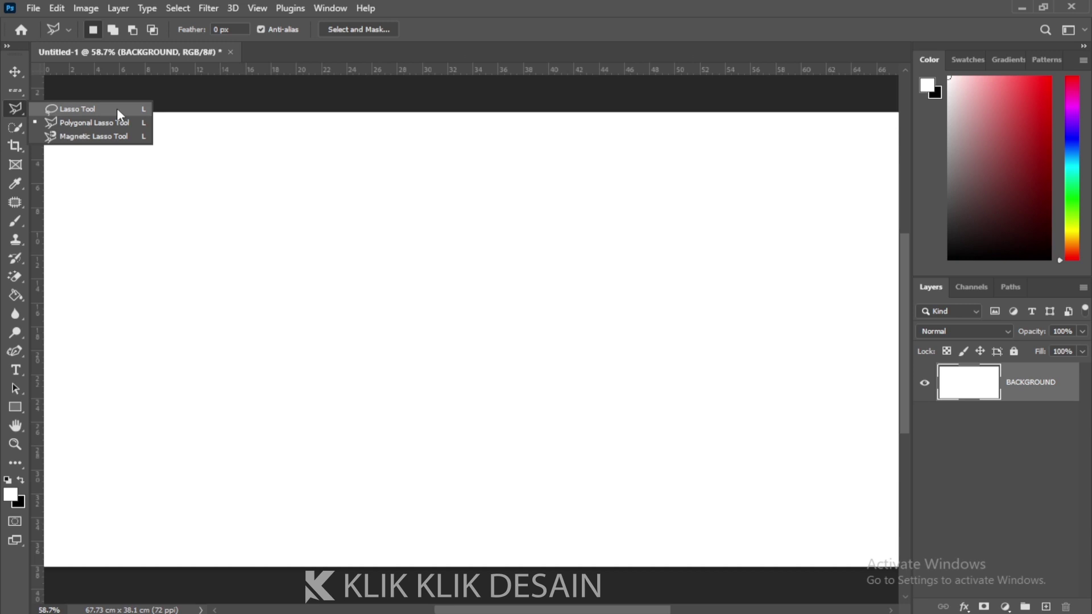
pyautogui.click(117, 108)
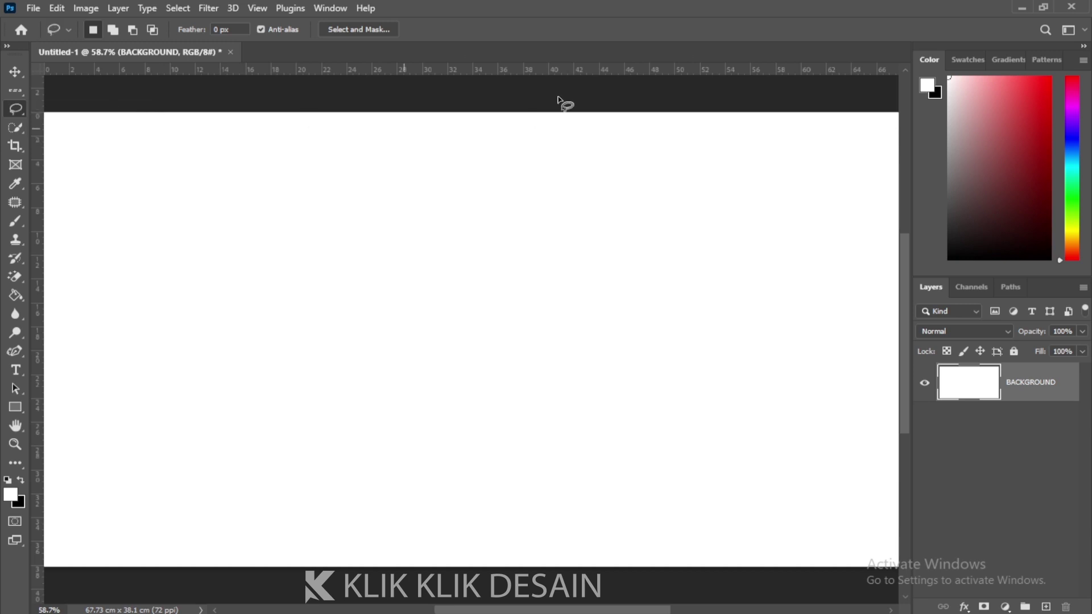
pyautogui.click(20, 406)
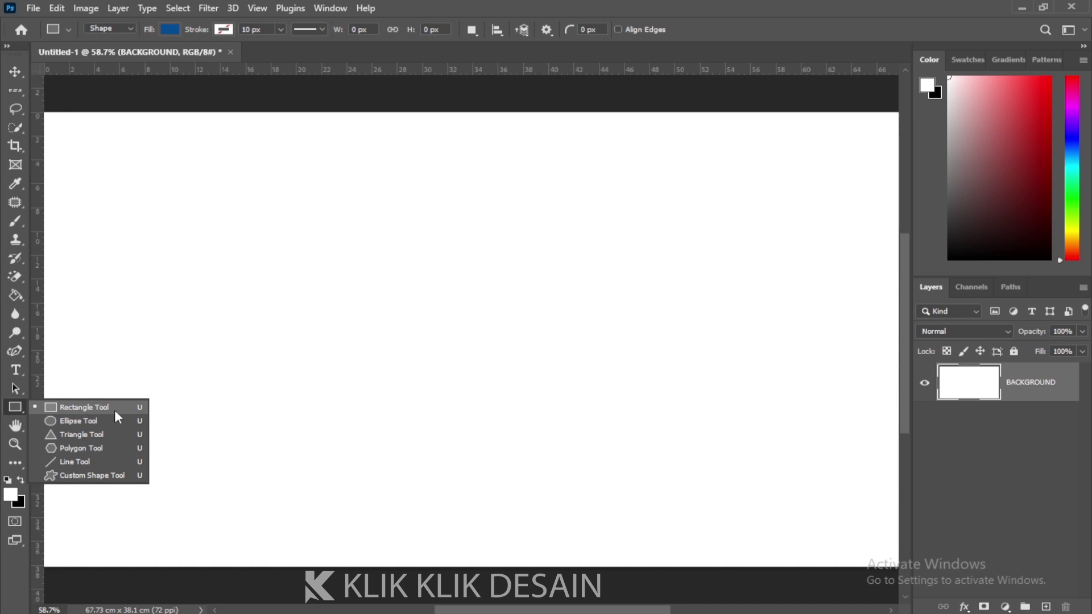
# Step: Keep Shape mode, pick a brighter blue fill in the Color Picker, and leave stroke at No Color
pyautogui.click(115, 411)
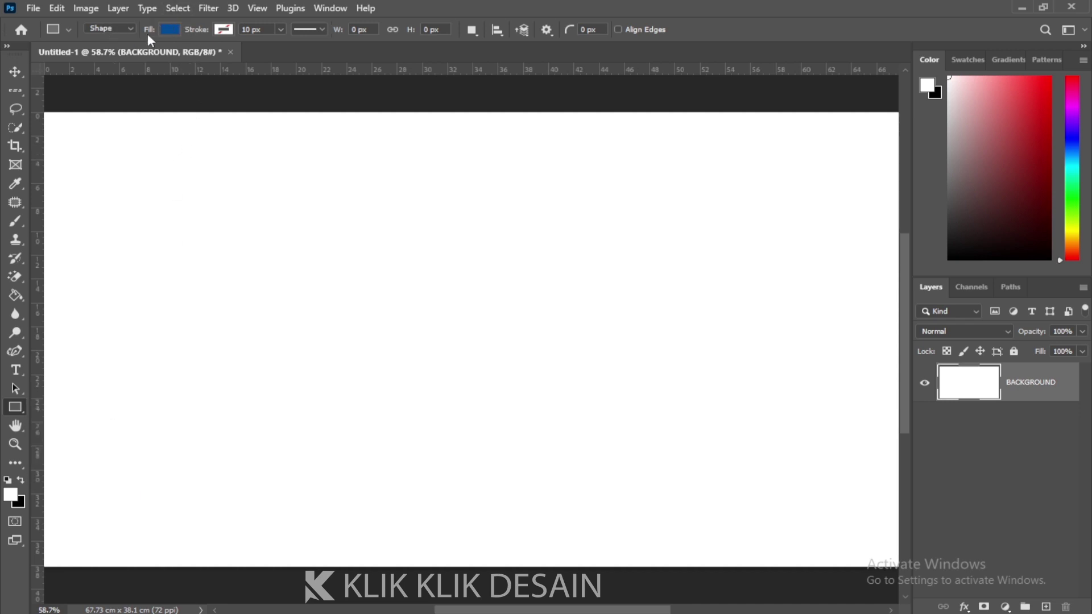
pyautogui.click(124, 28)
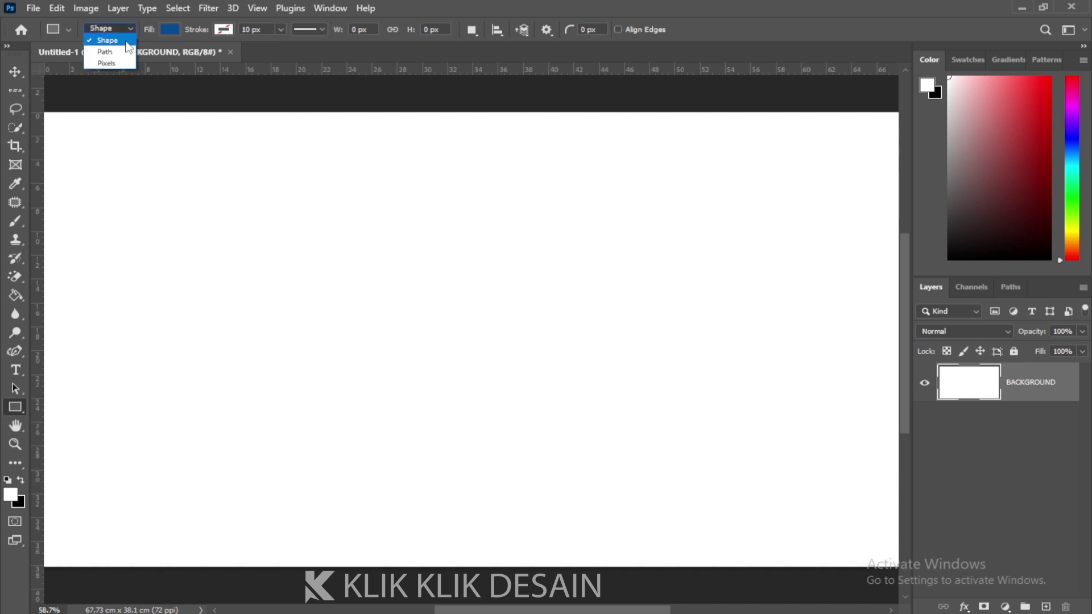
pyautogui.click(122, 41)
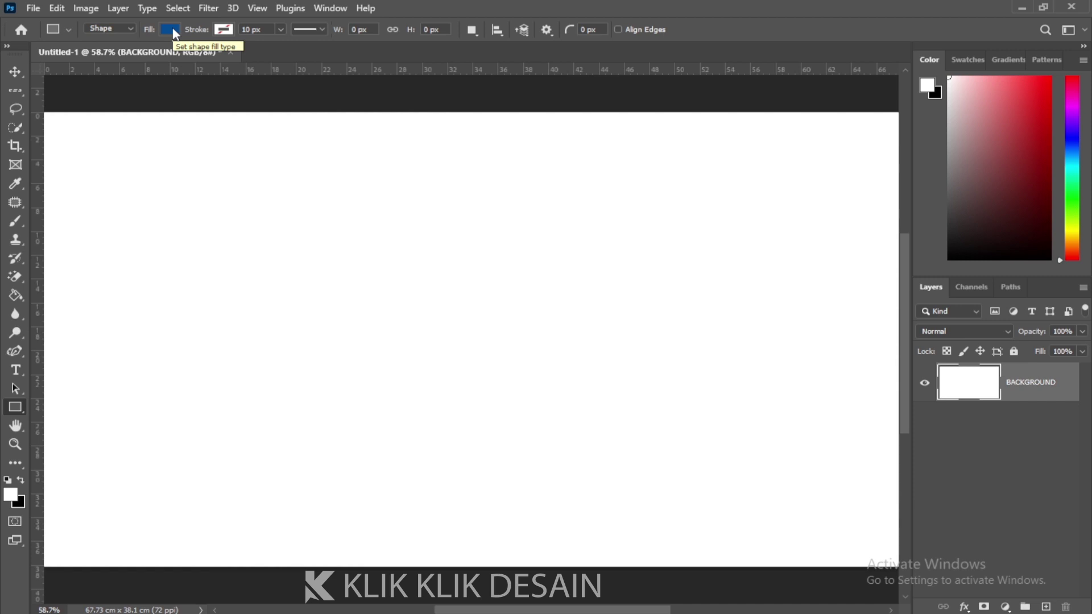
pyautogui.click(169, 29)
pyautogui.click(263, 57)
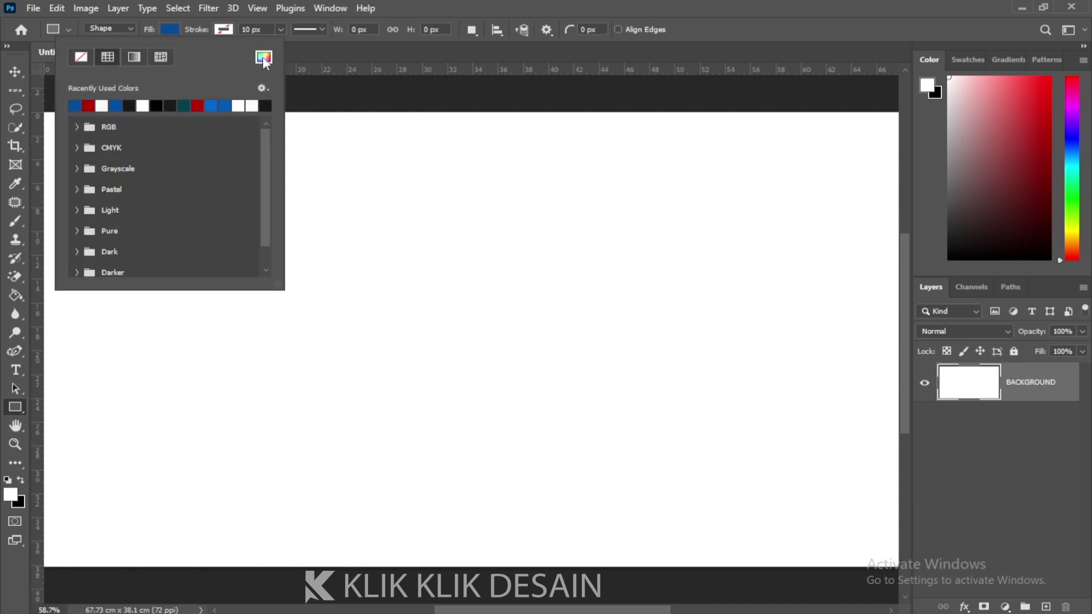
pyautogui.moveTo(681, 164); pyautogui.dragTo(635, 140)
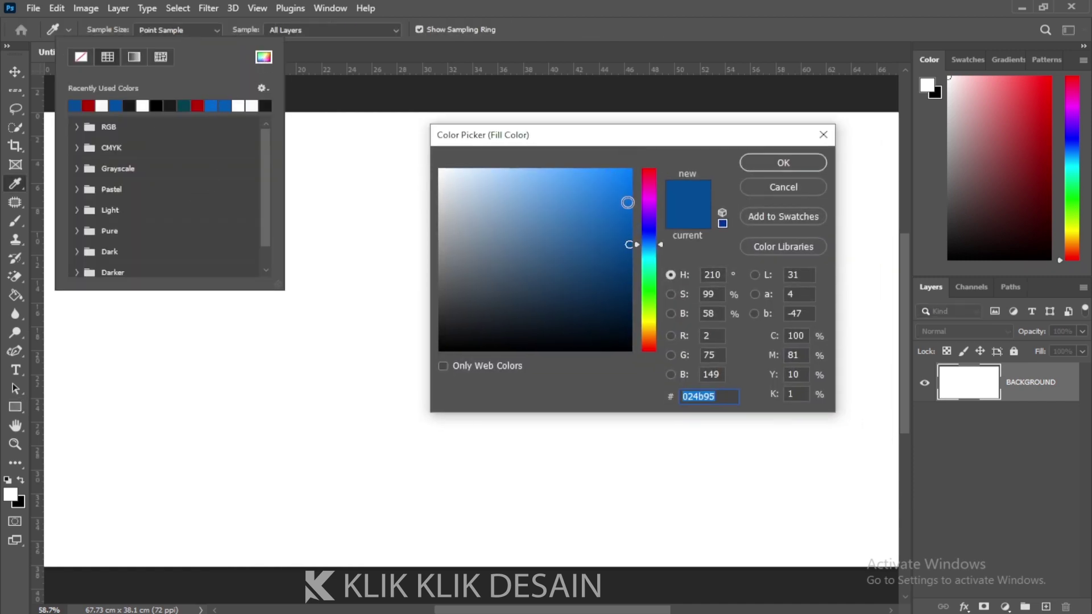
pyautogui.click(628, 207)
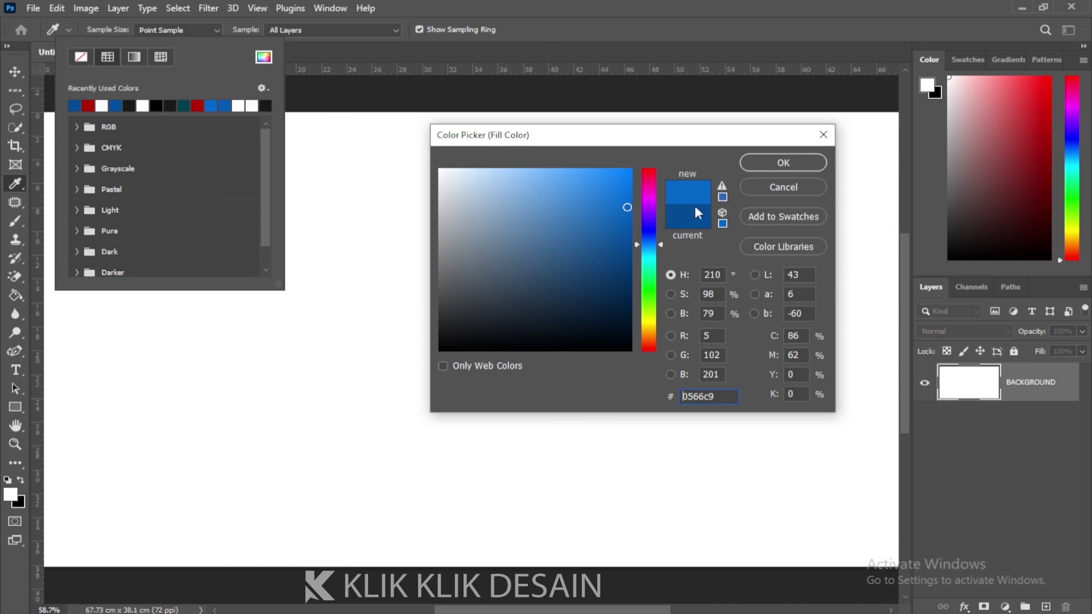
pyautogui.moveTo(647, 199)
pyautogui.mouseDown()
pyautogui.moveTo(653, 173)
pyautogui.moveTo(653, 243)
pyautogui.mouseUp()
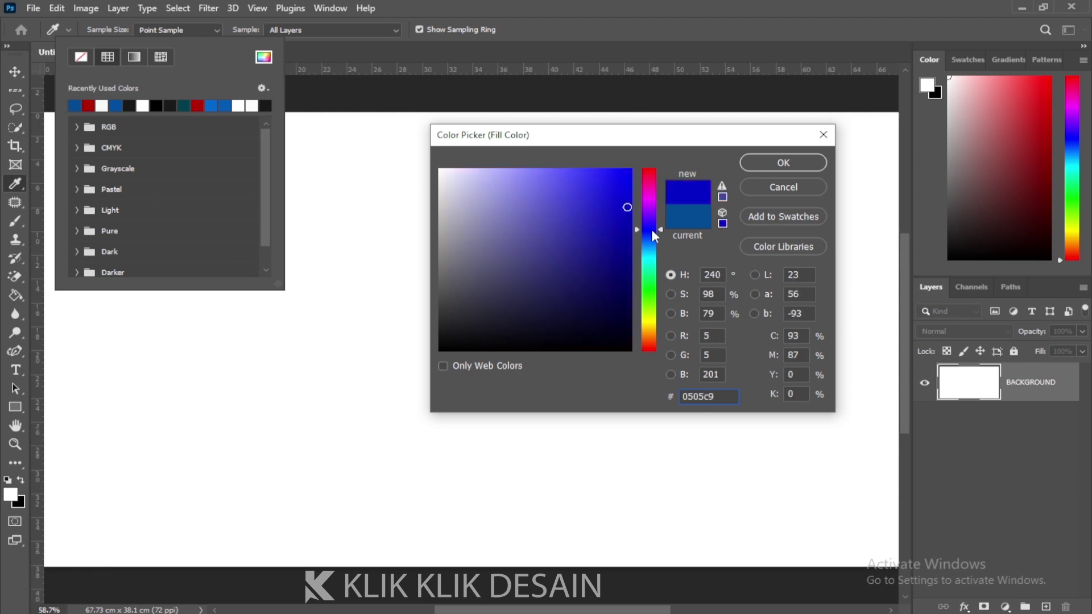
pyautogui.click(771, 167)
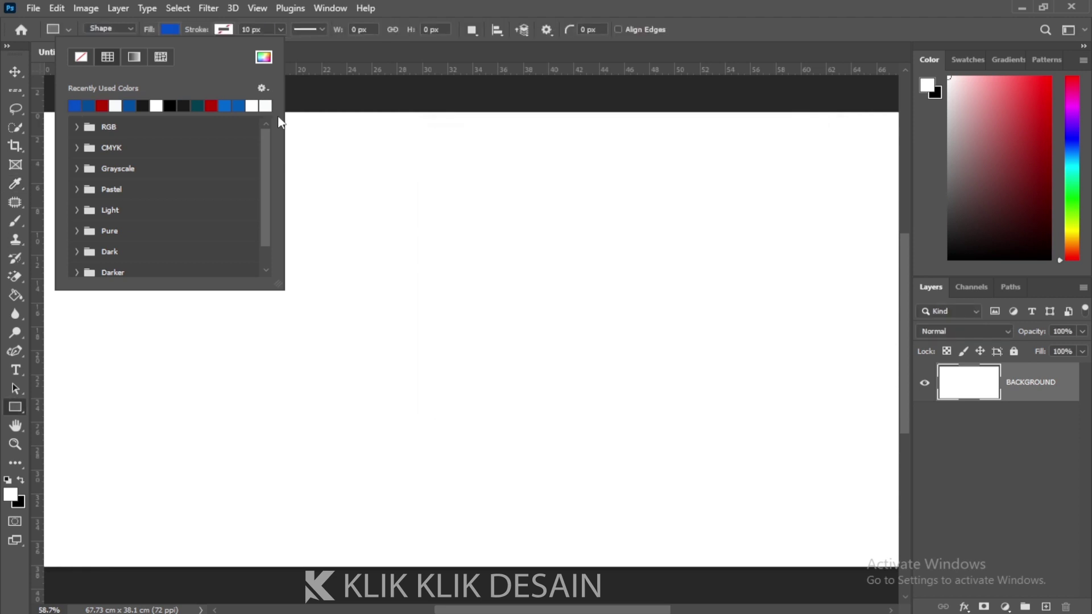
pyautogui.click(223, 32)
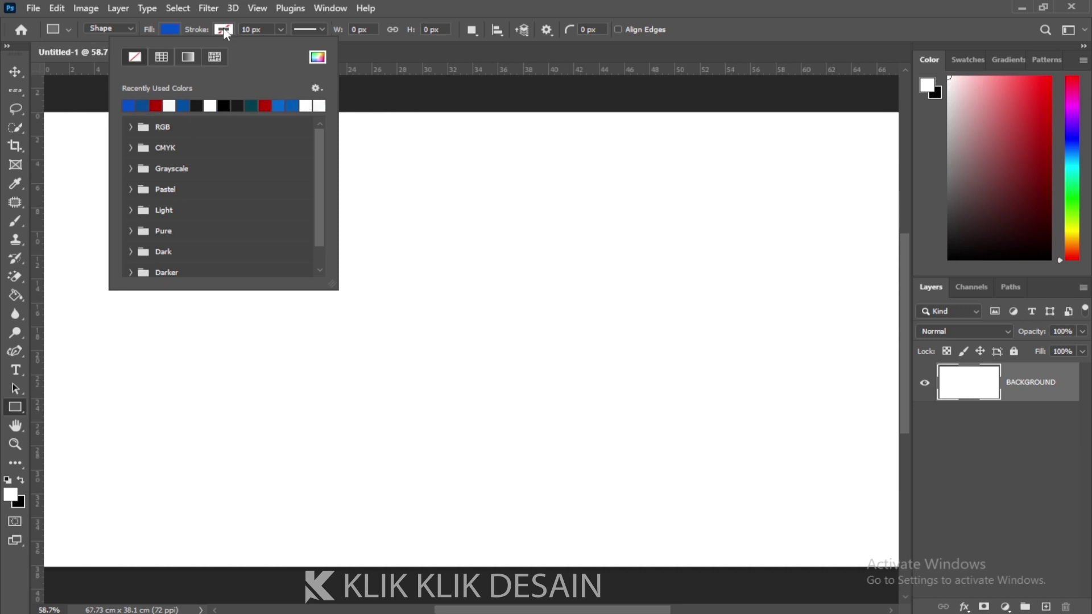
pyautogui.click(467, 10)
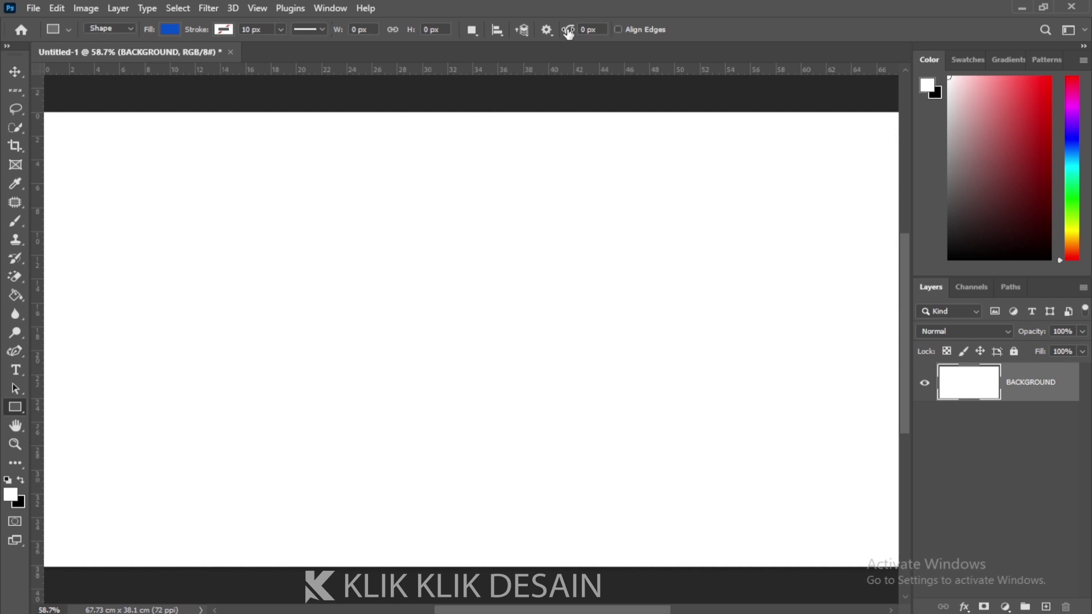
# Step: Set the corner radius to 50 px and draw a 327 px blue rounded square
pyautogui.click(603, 30)
pyautogui.write('50')
pyautogui.click(597, 30)
pyautogui.moveTo(185, 173); pyautogui.dragTo(330, 329)
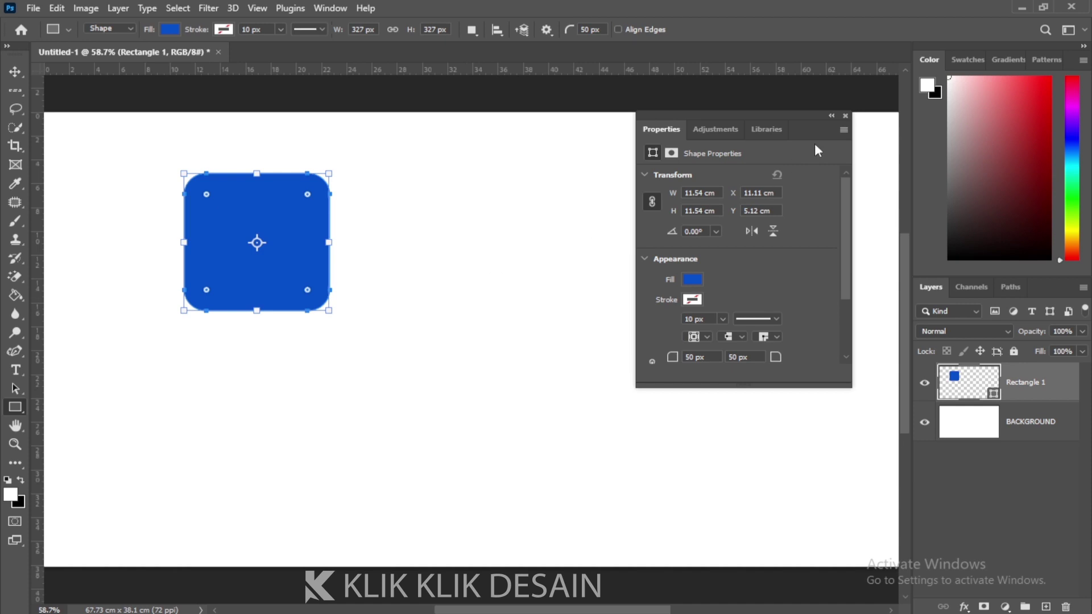
pyautogui.click(846, 116)
# Step: Move the rounded square up and left toward the canvas's top-left corner
pyautogui.click(15, 71)
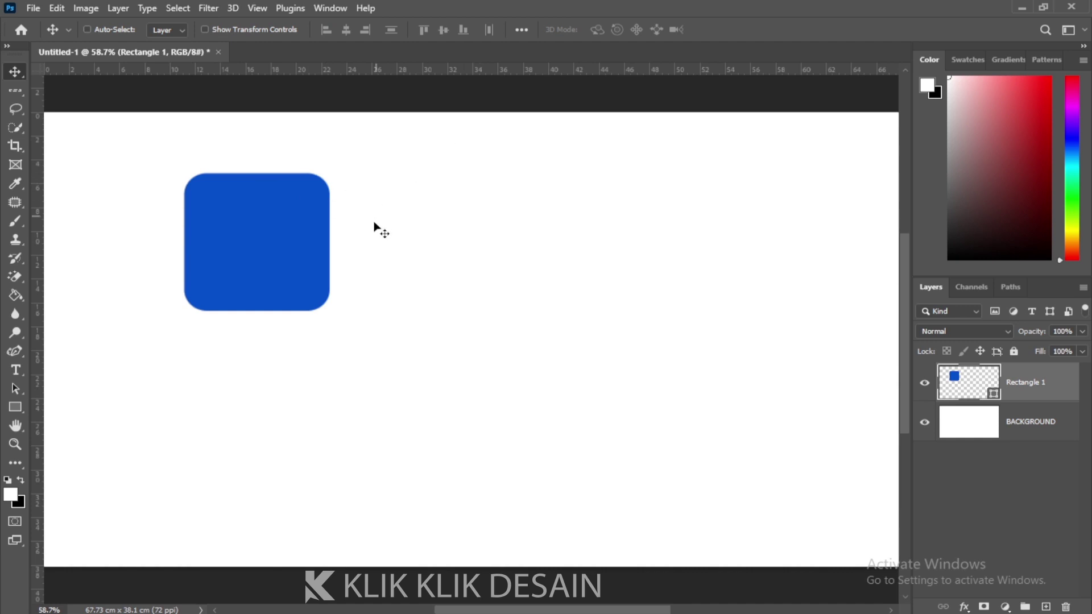
pyautogui.moveTo(245, 246)
pyautogui.mouseDown()
pyautogui.moveTo(167, 230)
pyautogui.moveTo(172, 220)
pyautogui.moveTo(151, 233)
pyautogui.mouseUp()
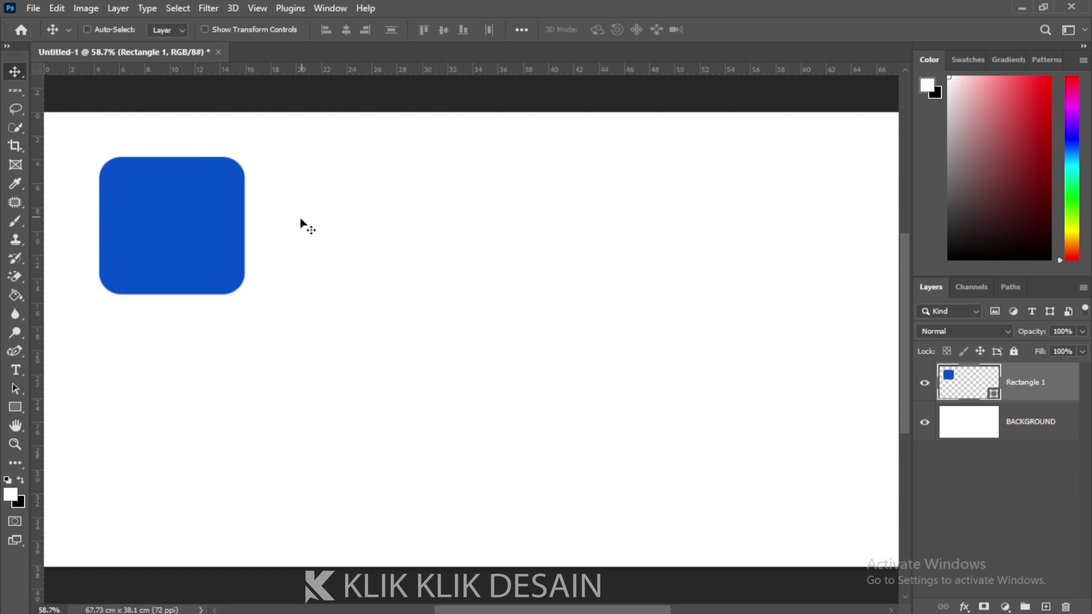
pyautogui.click(19, 402)
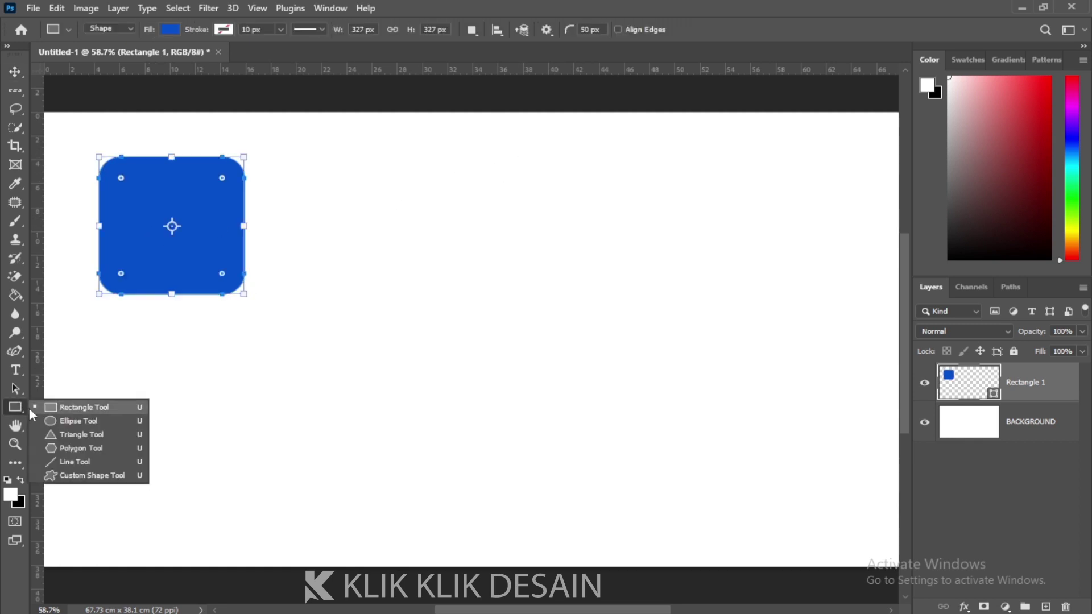
# Step: On a new layer, draw a 305 px sharp-cornered blue square with 0 px radius beside the rounded one
pyautogui.click(49, 411)
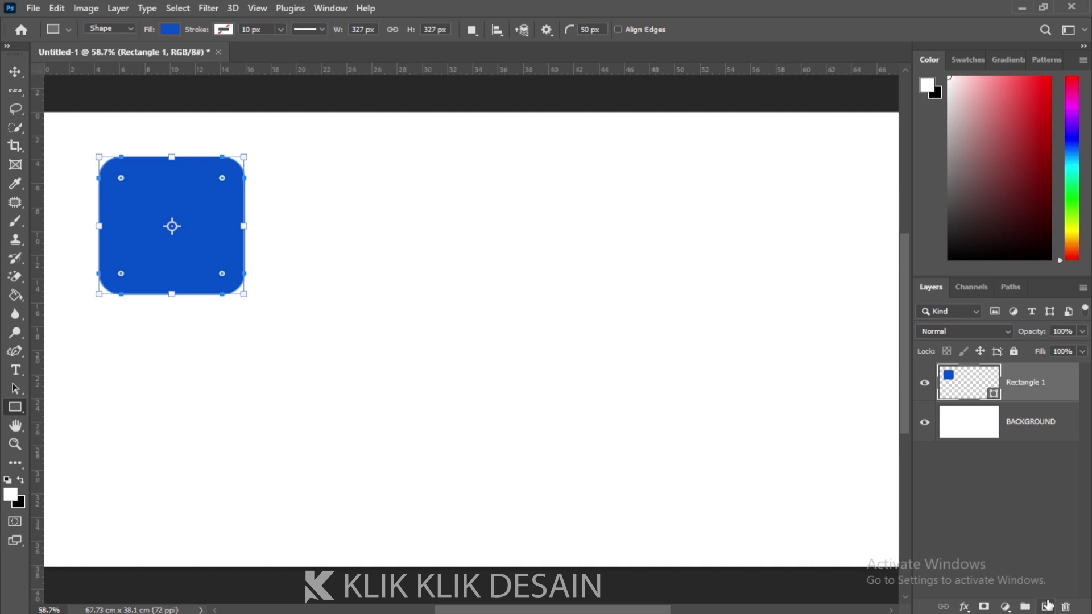
pyautogui.click(1046, 606)
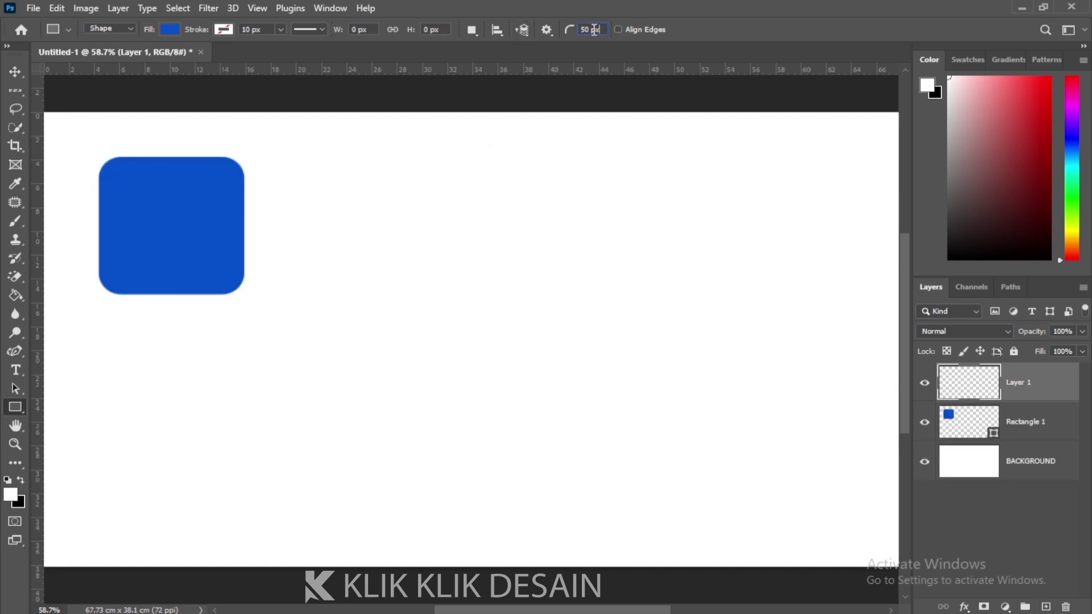
pyautogui.write('0')
pyautogui.moveTo(282, 161); pyautogui.dragTo(421, 290)
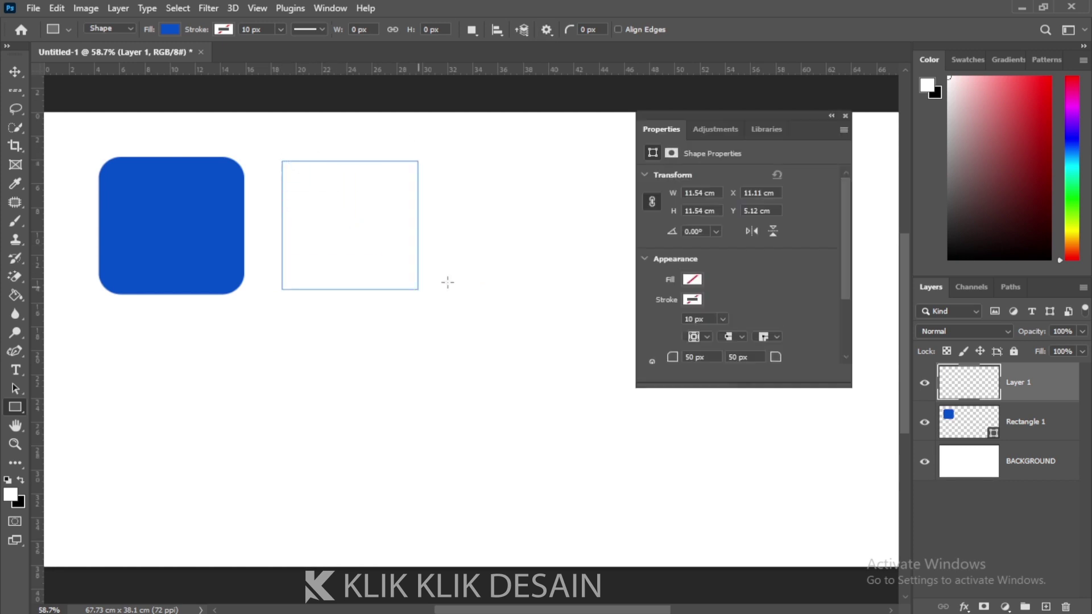
pyautogui.click(845, 115)
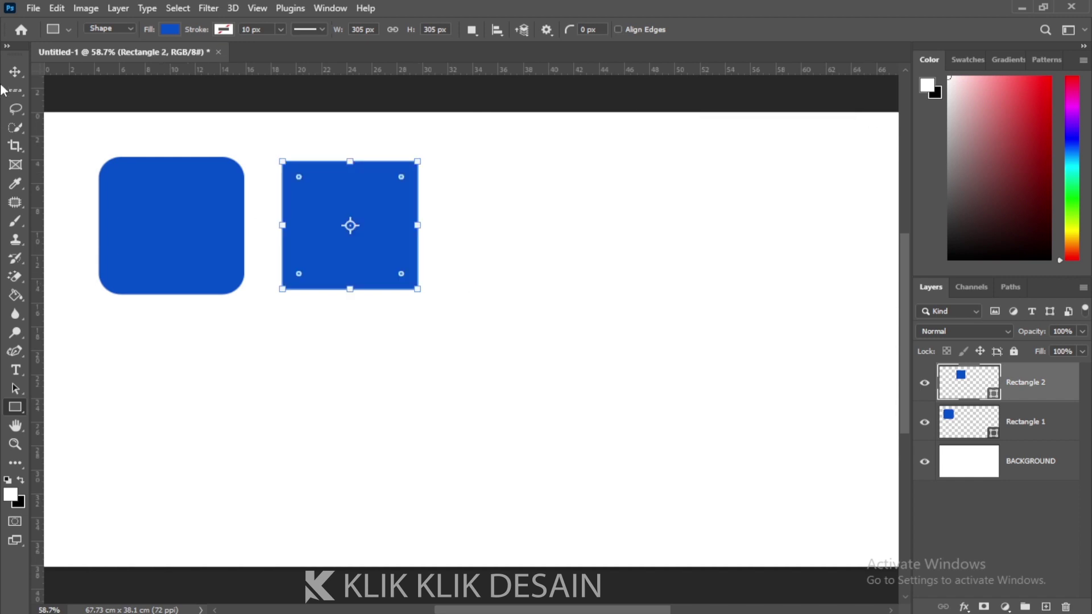
pyautogui.click(15, 71)
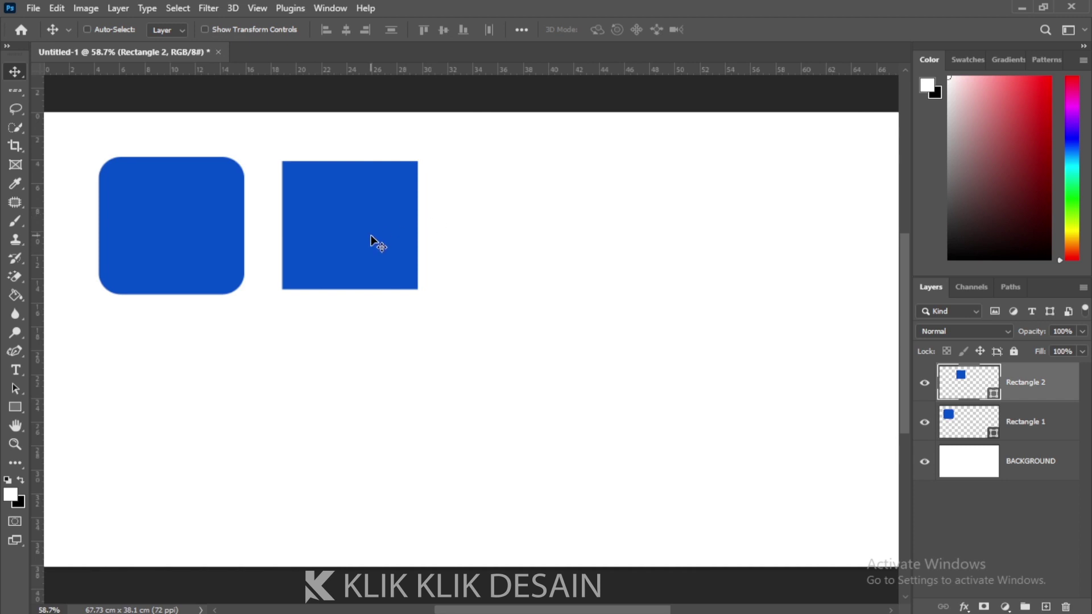
pyautogui.click(15, 407)
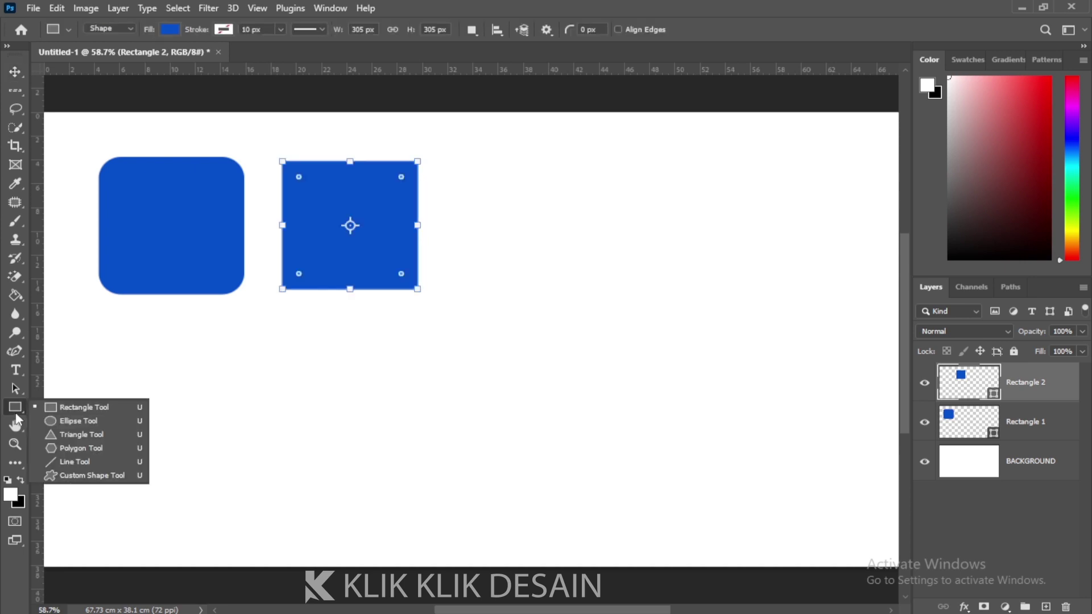
# Step: Draw a wide 592 × 301 px blue rectangle right of the squares on Rectangle 3
pyautogui.click(50, 410)
pyautogui.moveTo(444, 162)
pyautogui.mouseDown()
pyautogui.moveTo(575, 195)
pyautogui.moveTo(657, 277)
pyautogui.mouseUp()
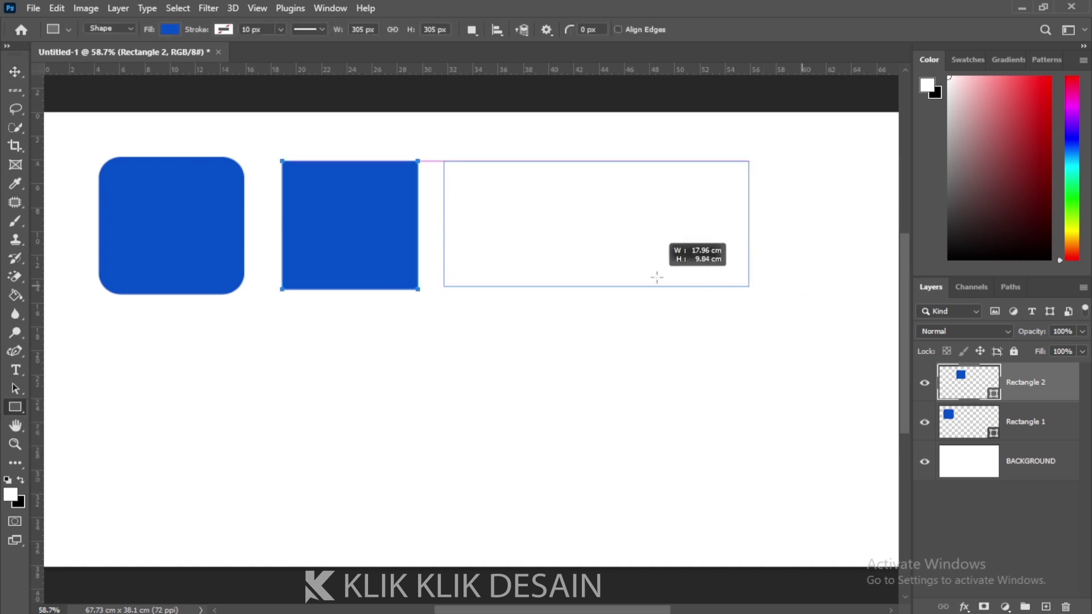
pyautogui.moveTo(656, 277); pyautogui.dragTo(708, 287)
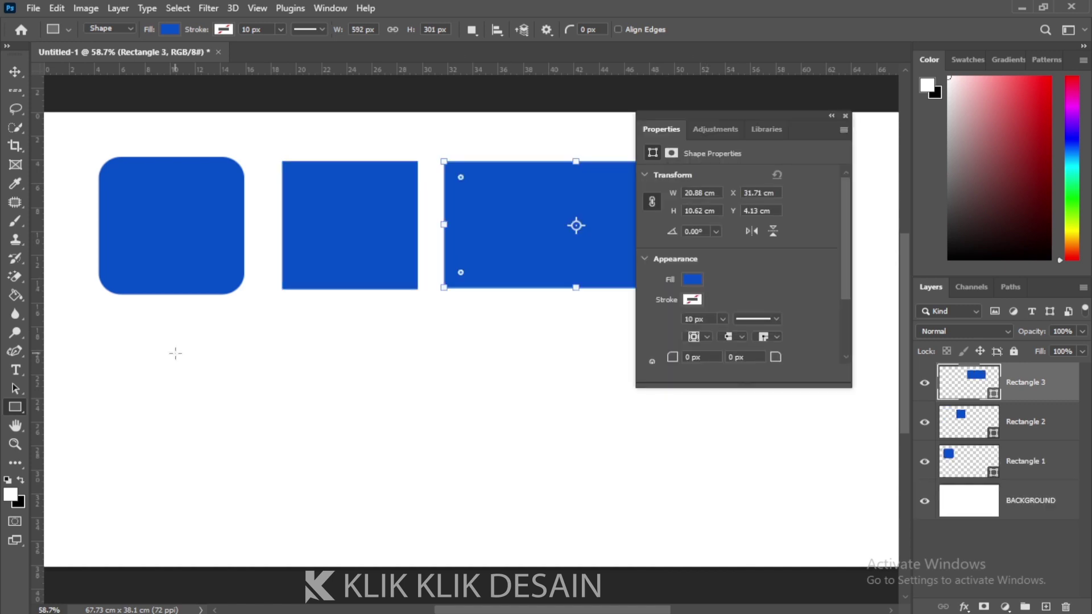
pyautogui.click(845, 115)
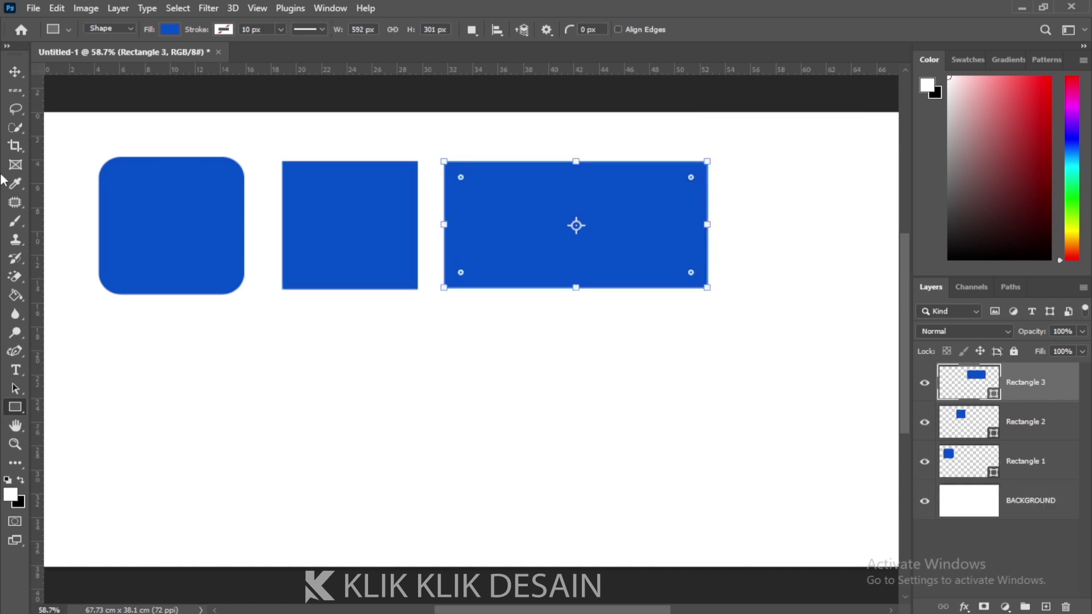
pyautogui.click(15, 72)
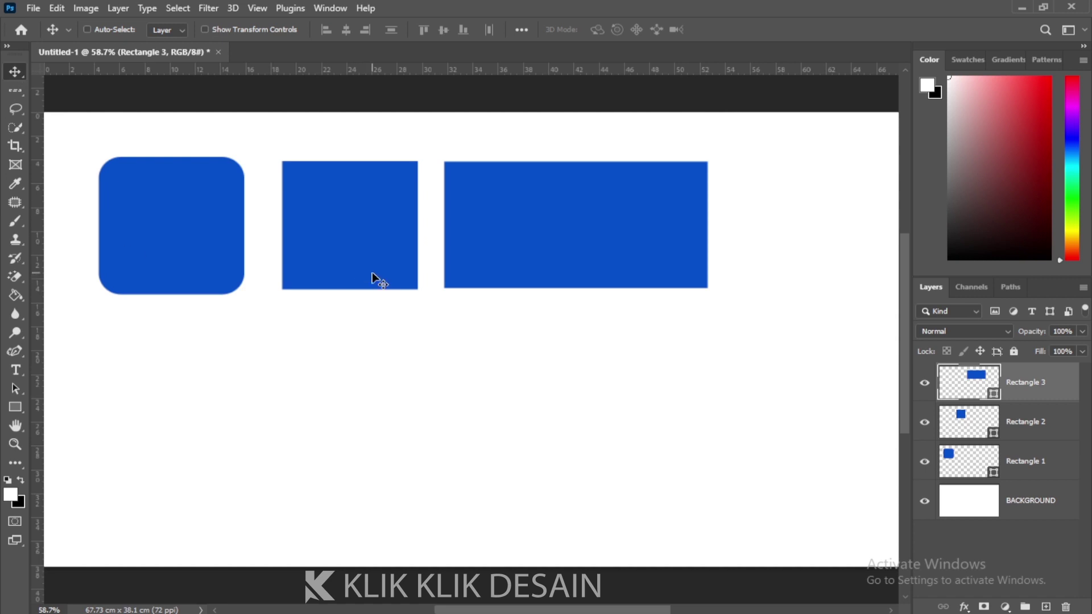
pyautogui.click(15, 409)
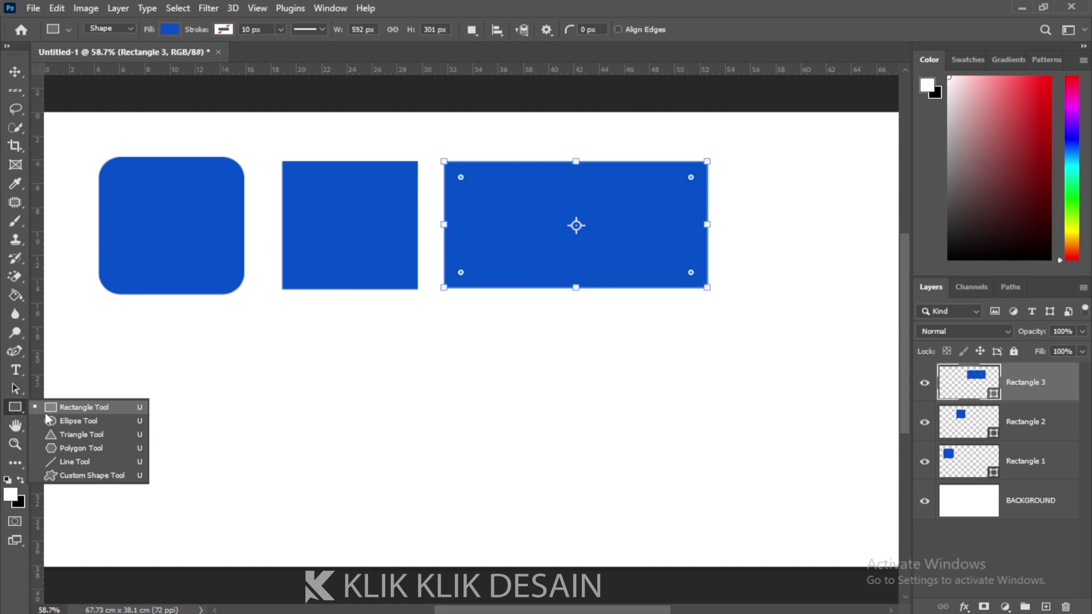
# Step: Switch to the Ellipse Tool with a red fill and draw a red circle below the rounded square
pyautogui.click(62, 421)
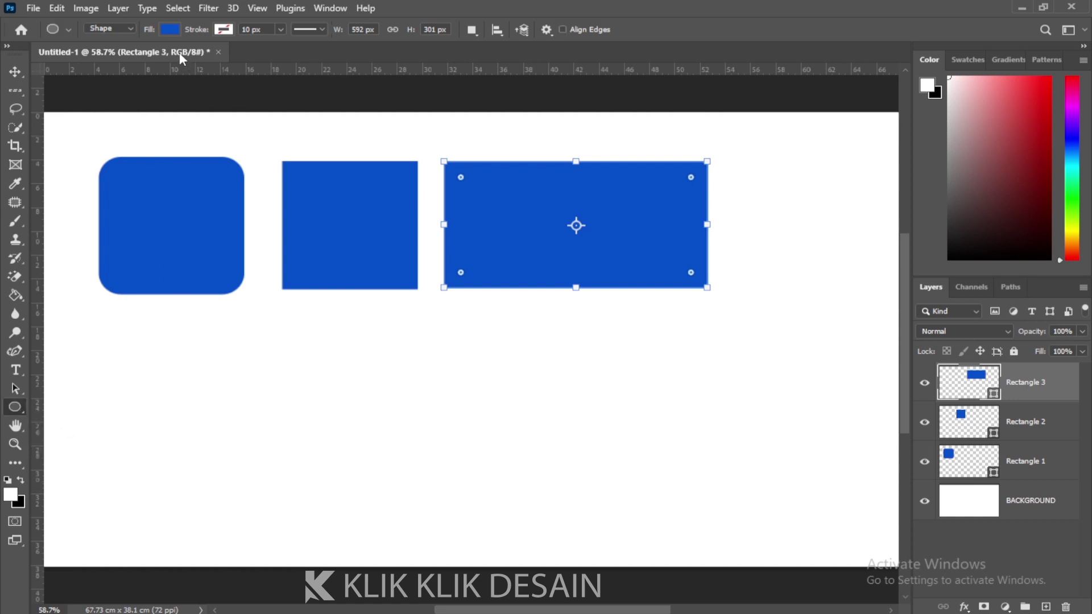
pyautogui.click(170, 30)
pyautogui.click(211, 105)
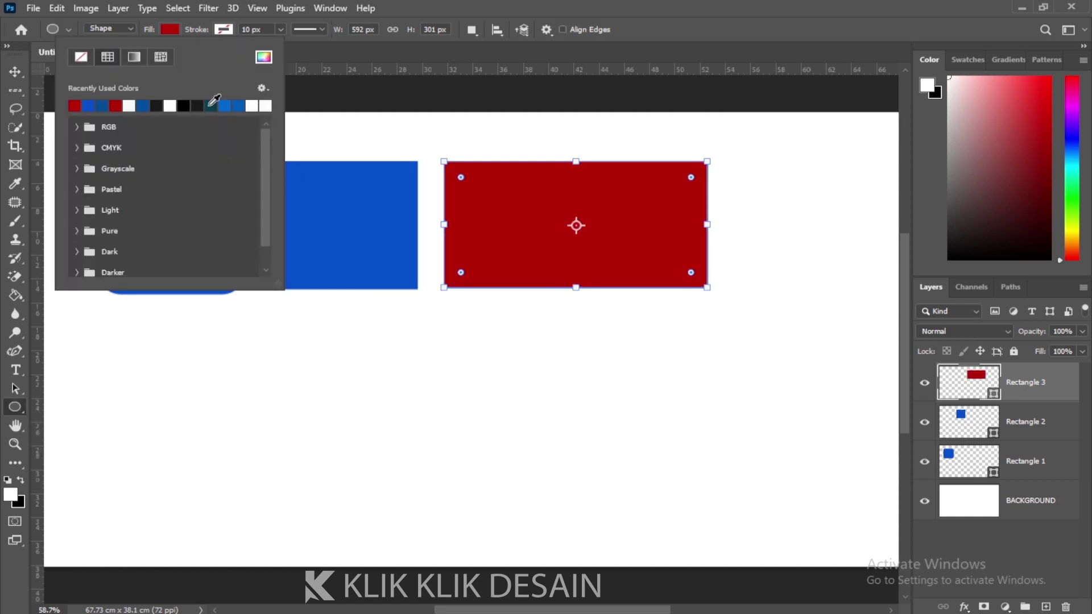
pyautogui.click(633, 5)
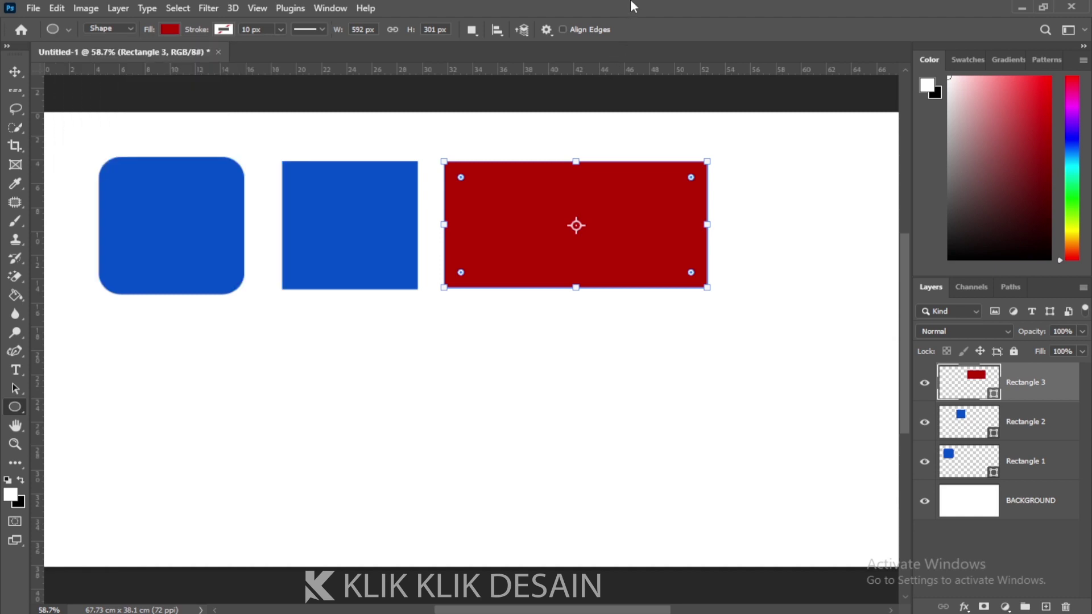
pyautogui.hotkey('ctrl', 'z')
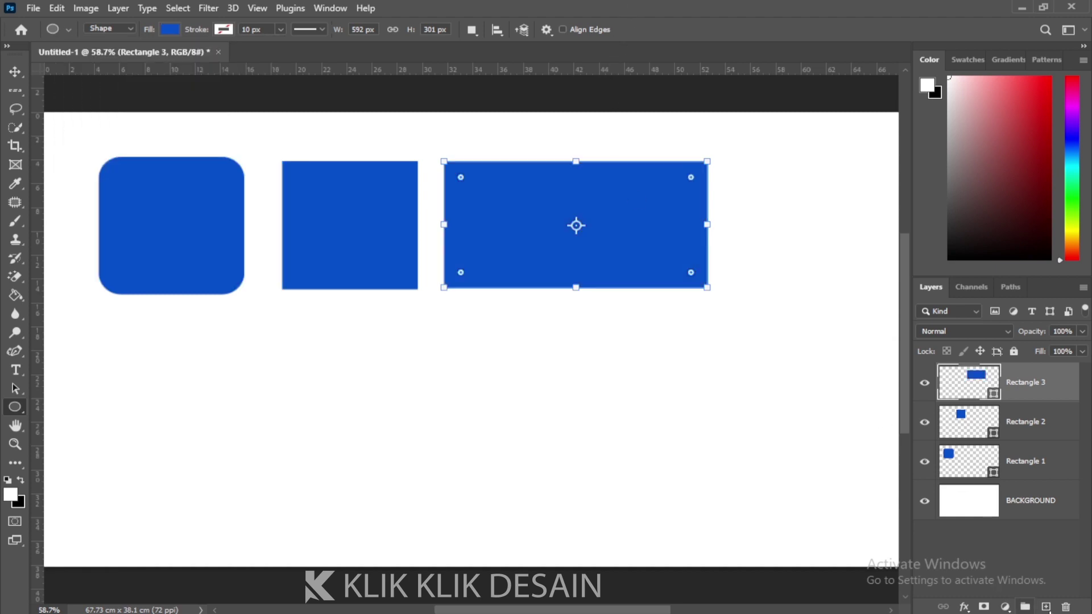
pyautogui.click(1045, 607)
pyautogui.click(169, 29)
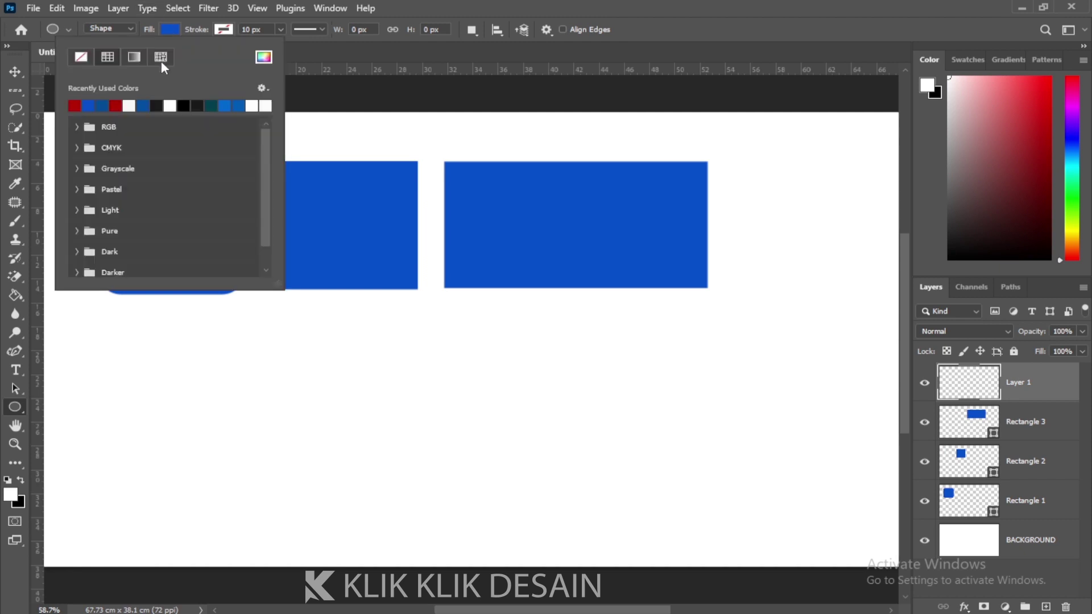
pyautogui.click(669, 7)
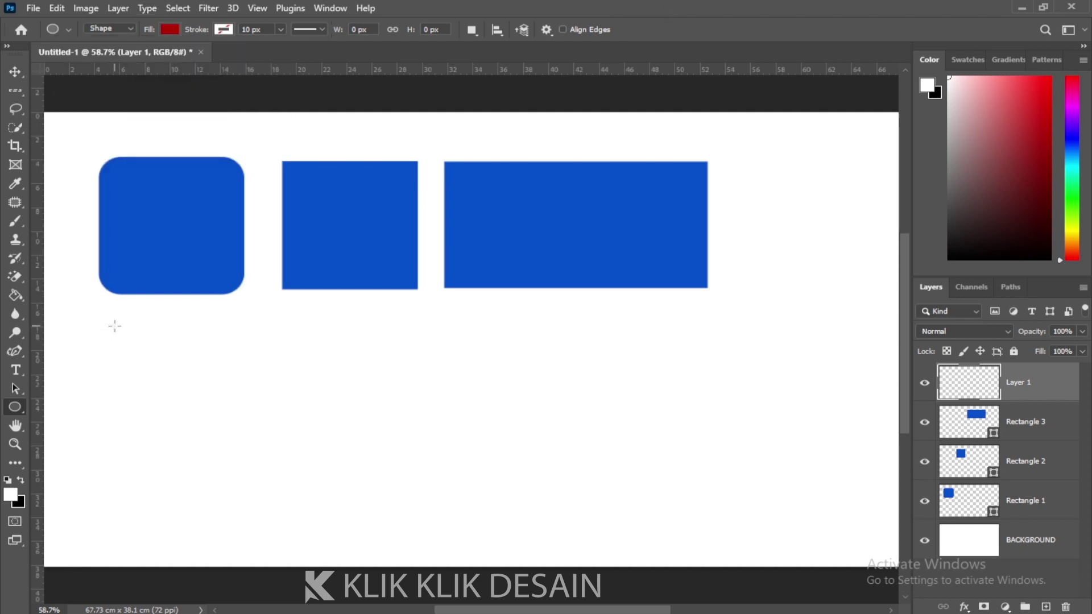
pyautogui.moveTo(110, 325); pyautogui.dragTo(222, 449)
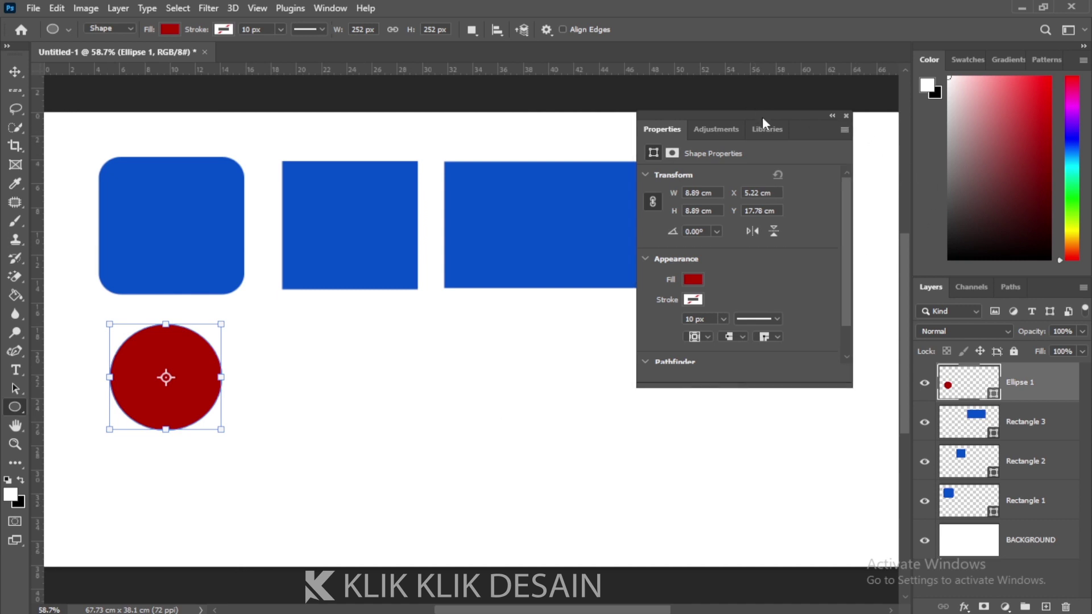
pyautogui.moveTo(762, 123); pyautogui.dragTo(544, 167)
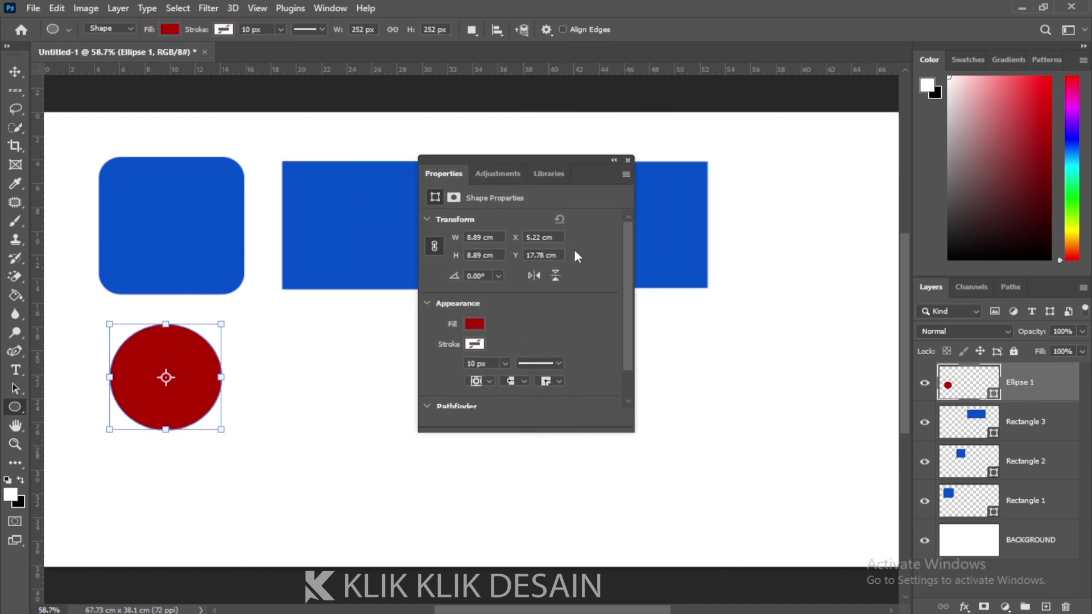
pyautogui.click(628, 161)
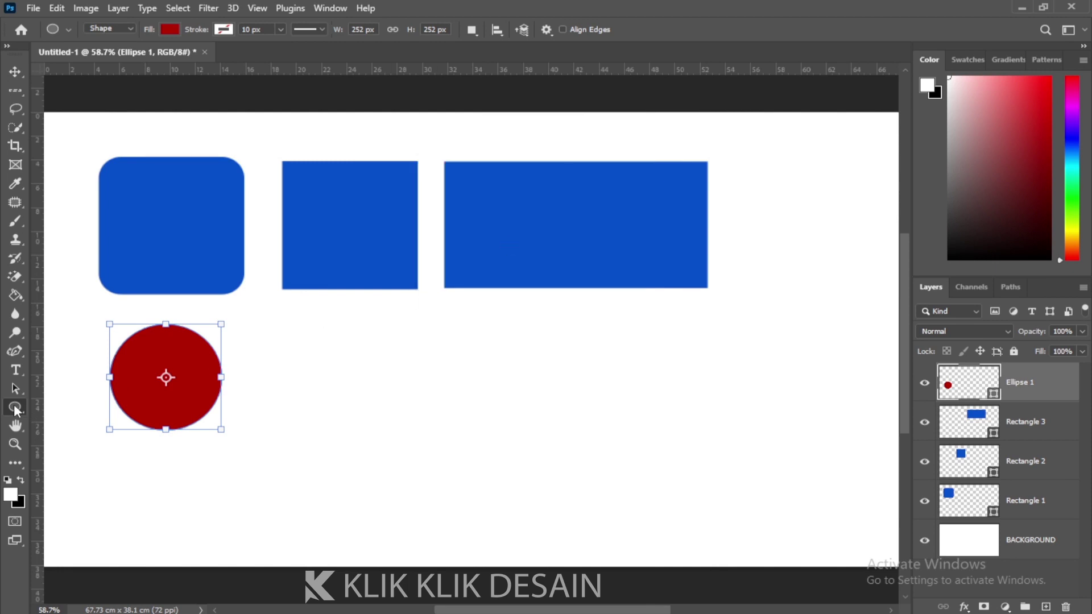
# Step: On new layers, draw a wide red oval and a tall red oval right of the circle
pyautogui.rightClick(14, 408)
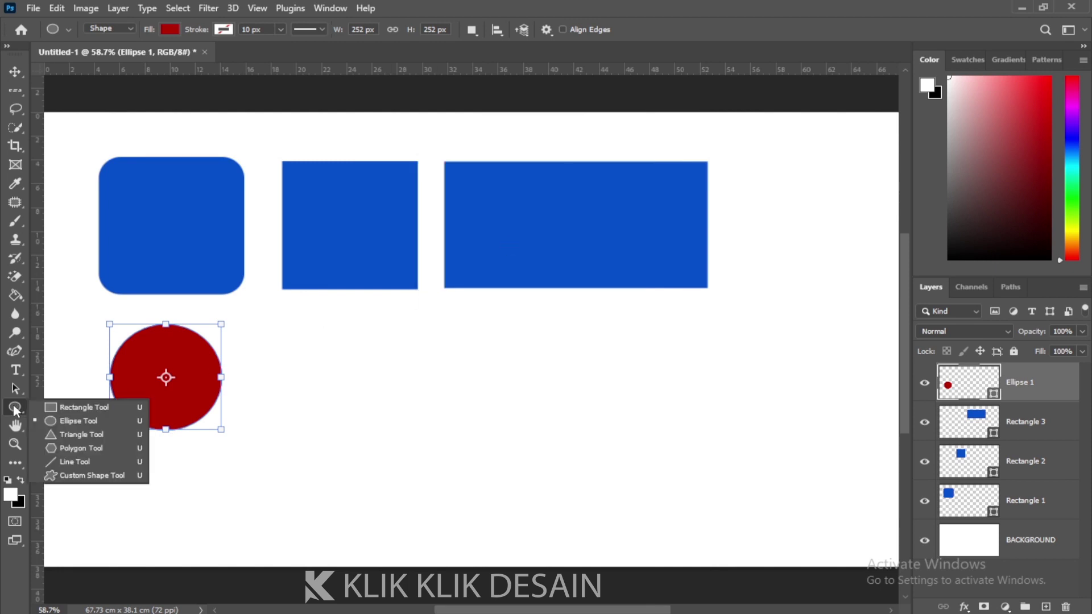
pyautogui.click(66, 419)
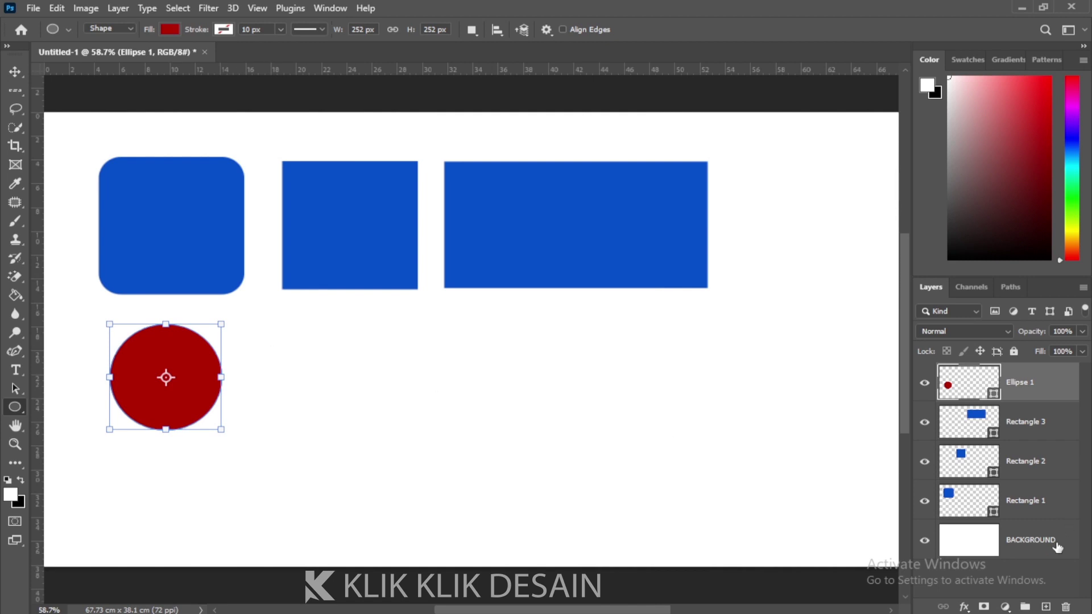
pyautogui.click(1046, 607)
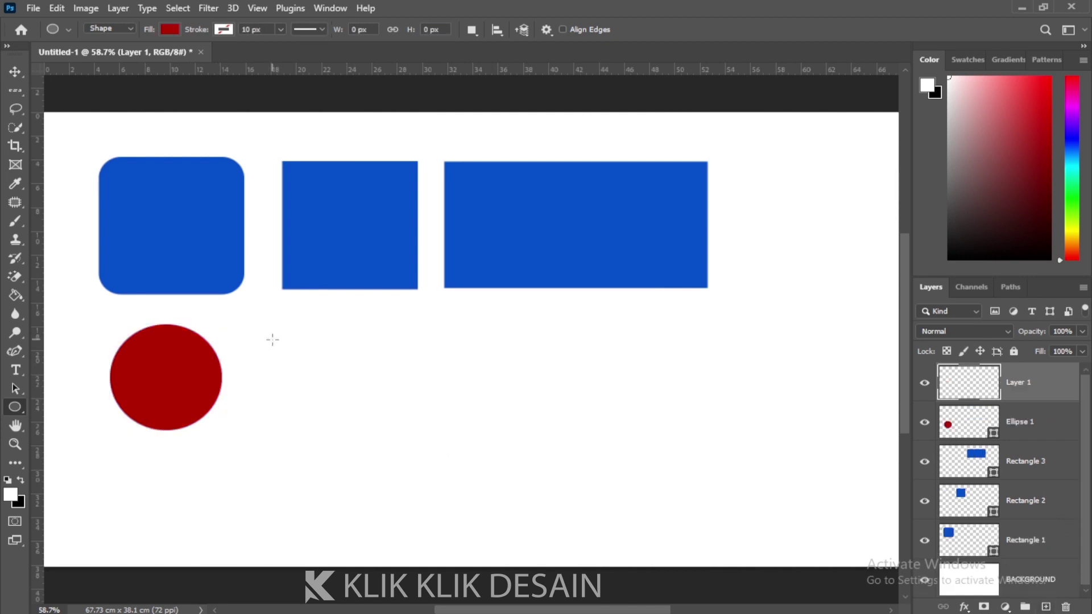
pyautogui.moveTo(271, 339)
pyautogui.mouseDown()
pyautogui.moveTo(617, 385)
pyautogui.moveTo(419, 382)
pyautogui.moveTo(399, 410)
pyautogui.mouseUp()
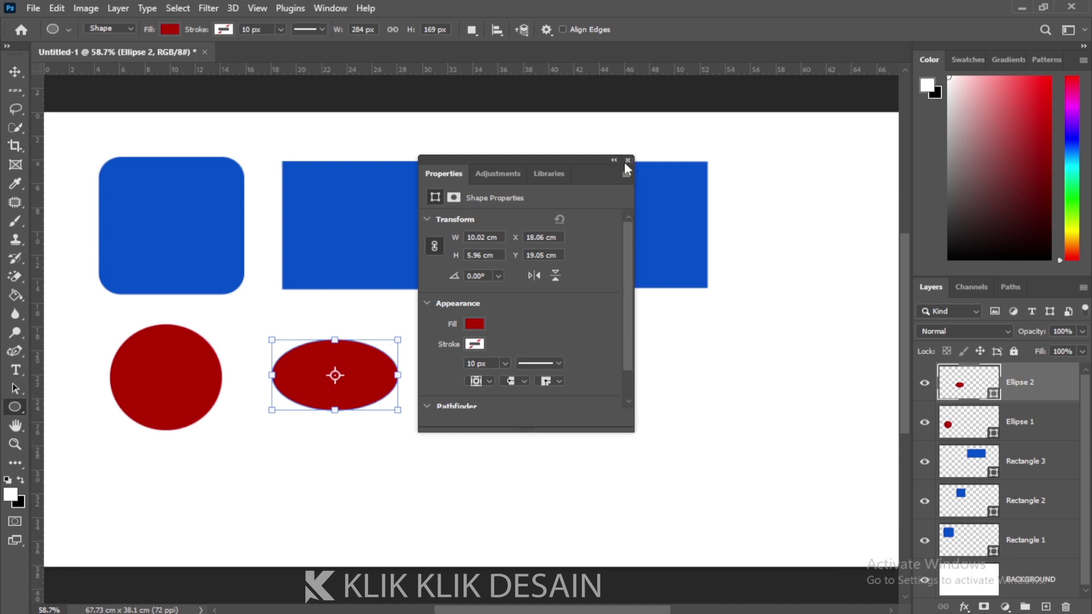
pyautogui.click(628, 160)
pyautogui.click(1046, 606)
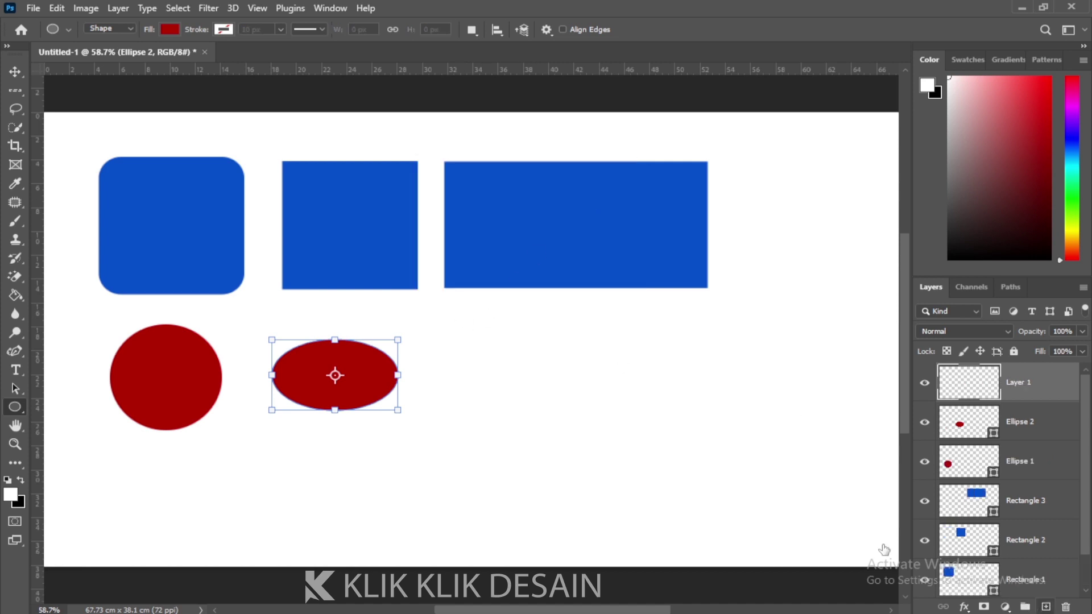
pyautogui.moveTo(447, 322); pyautogui.dragTo(518, 420)
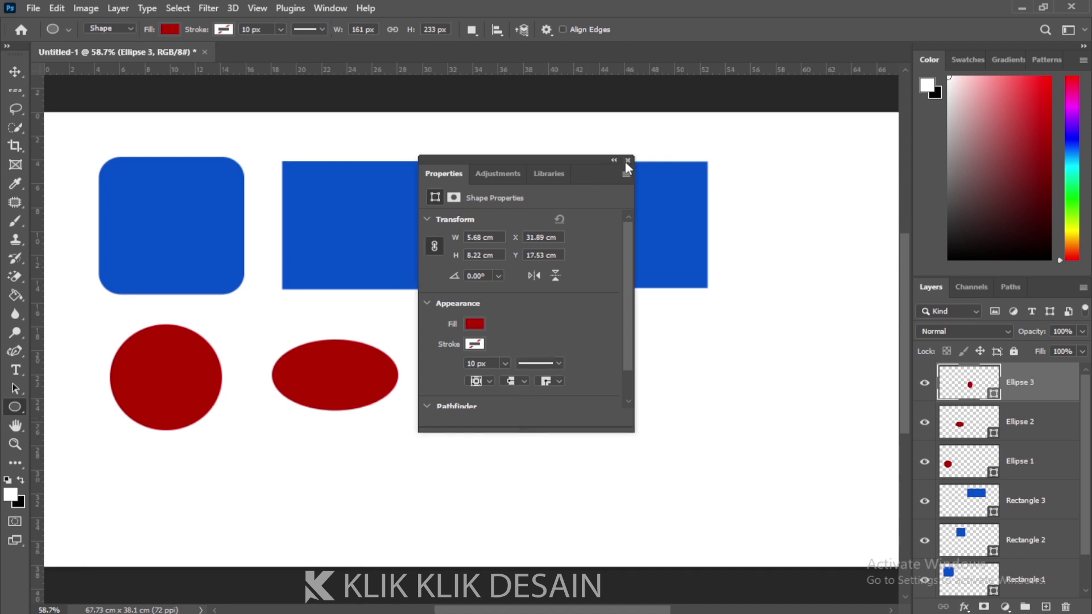
# Step: Select the Triangle Tool and recolour the tall oval's fill green (01b30e) via the Color Picker
pyautogui.click(628, 161)
pyautogui.rightClick(13, 406)
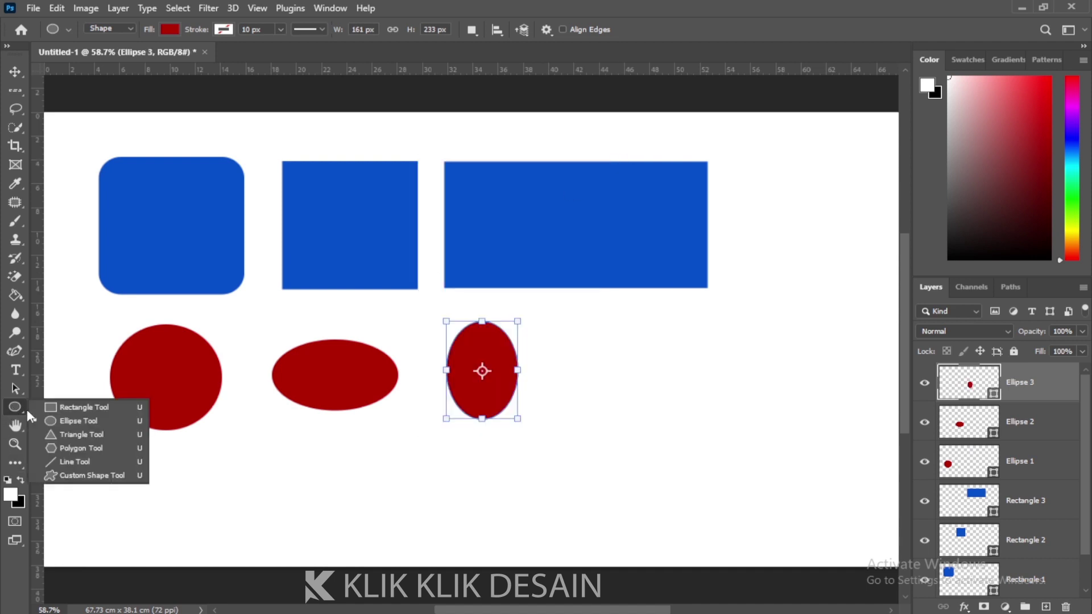
pyautogui.click(64, 433)
pyautogui.click(169, 29)
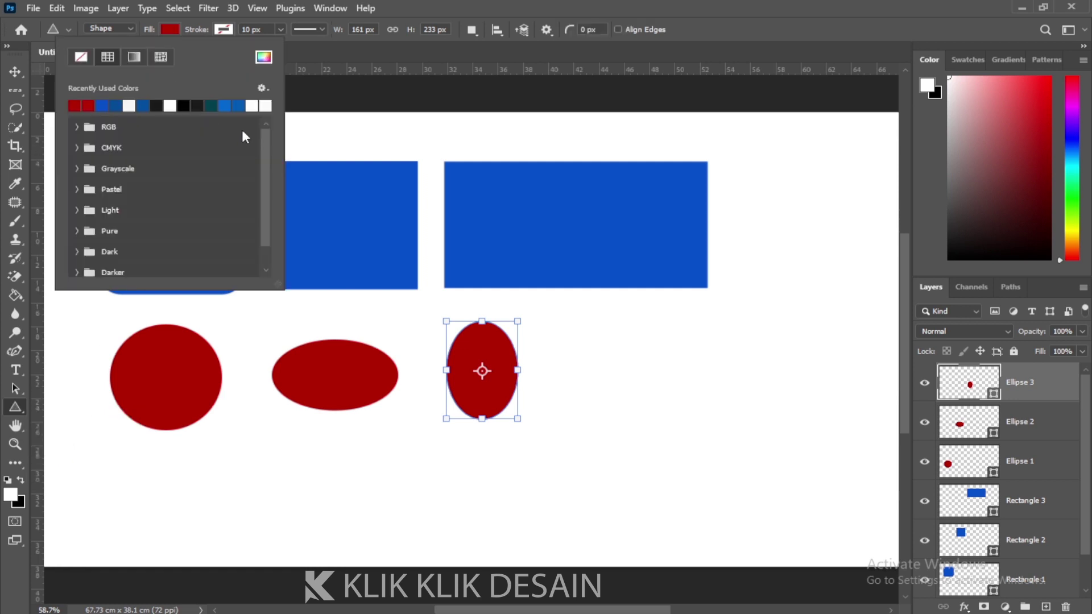
pyautogui.click(264, 57)
pyautogui.click(652, 288)
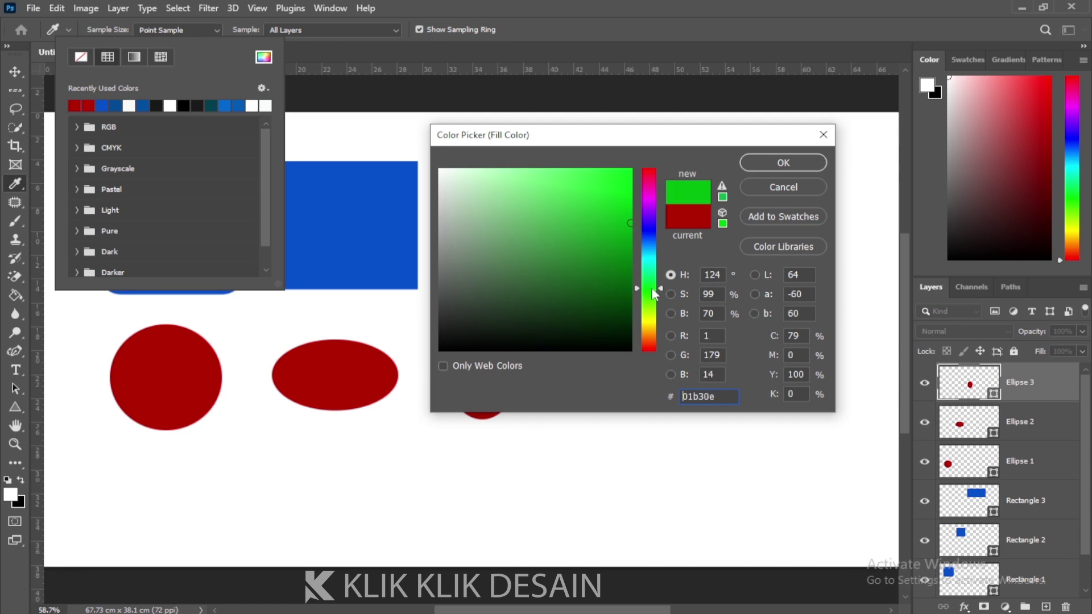
pyautogui.click(749, 155)
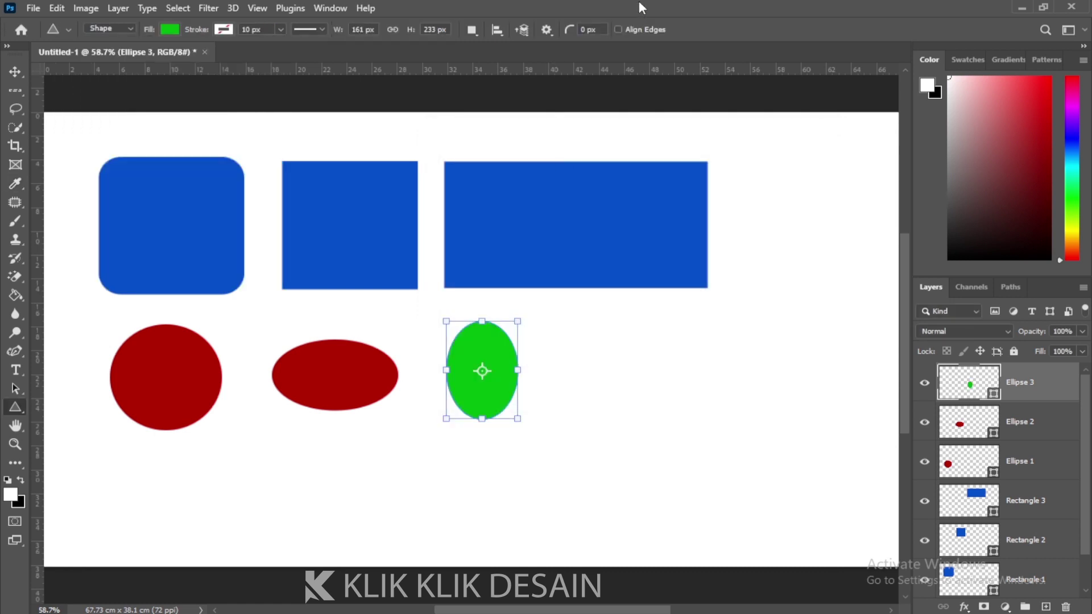
pyautogui.click(1046, 606)
# Step: Draw a tall narrow red triangle, then a green equilateral triangle beside it on Triangle 2
pyautogui.moveTo(590, 320)
pyautogui.mouseDown()
pyautogui.moveTo(637, 431)
pyautogui.moveTo(624, 431)
pyautogui.mouseUp()
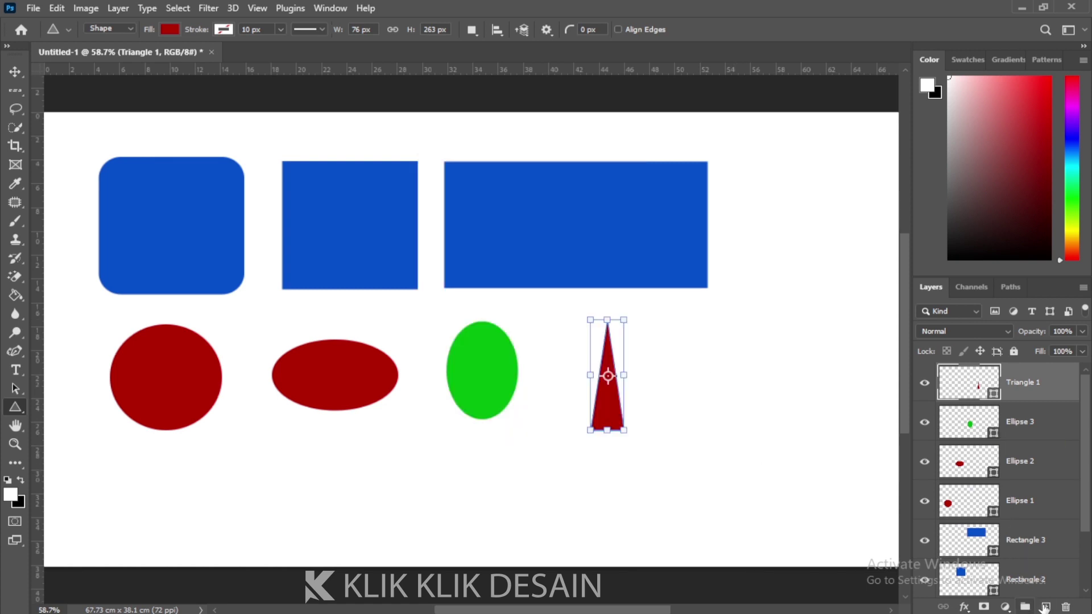
pyautogui.click(1045, 607)
pyautogui.click(170, 29)
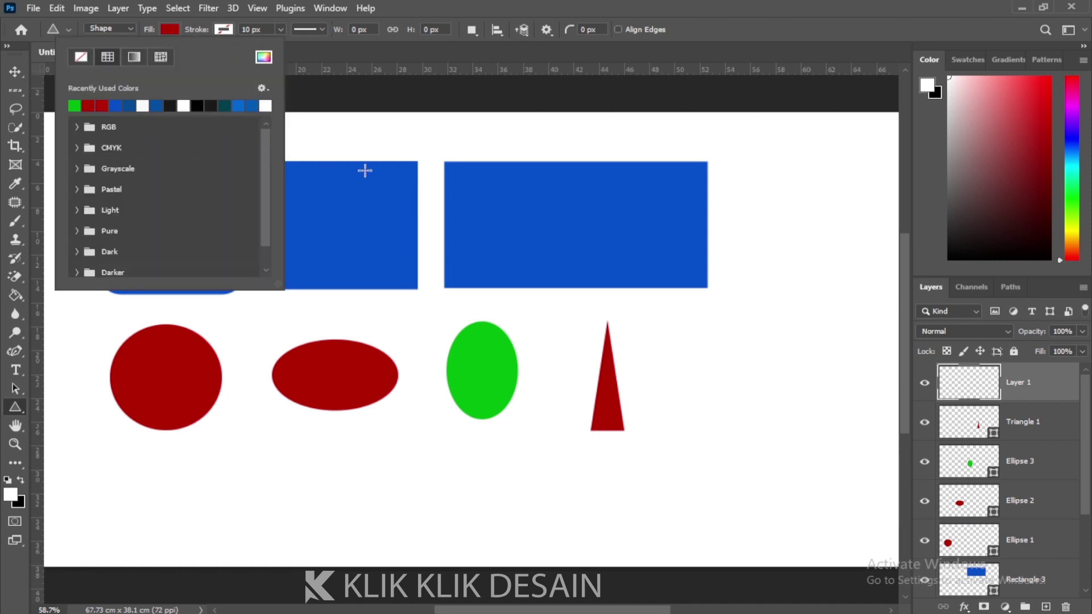
pyautogui.click(75, 105)
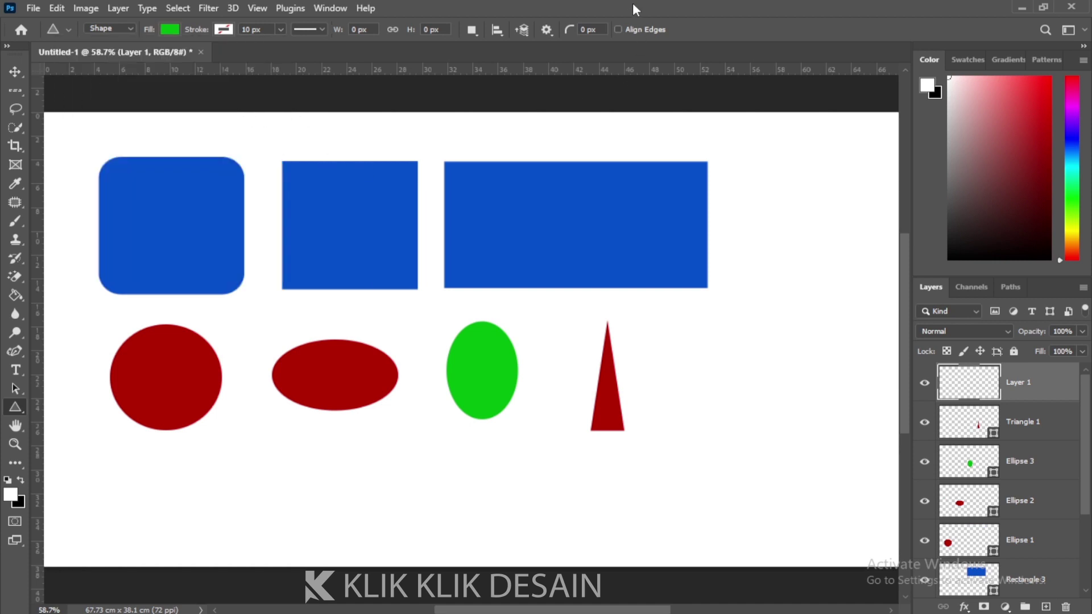
pyautogui.click(640, 49)
pyautogui.moveTo(685, 336); pyautogui.dragTo(826, 489)
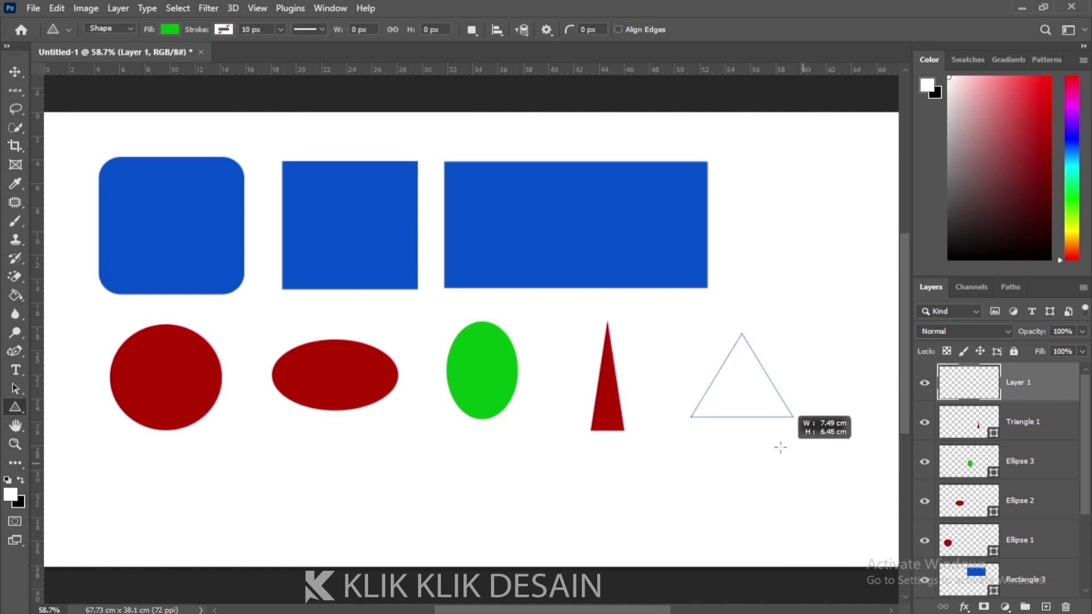
pyautogui.moveTo(826, 490); pyautogui.dragTo(813, 480)
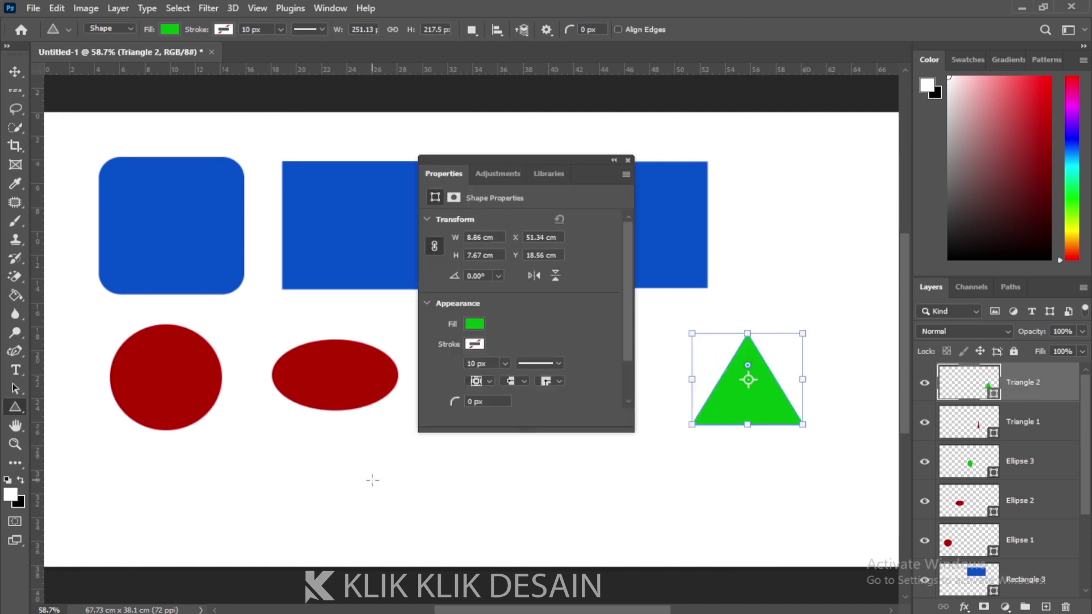
pyautogui.click(628, 161)
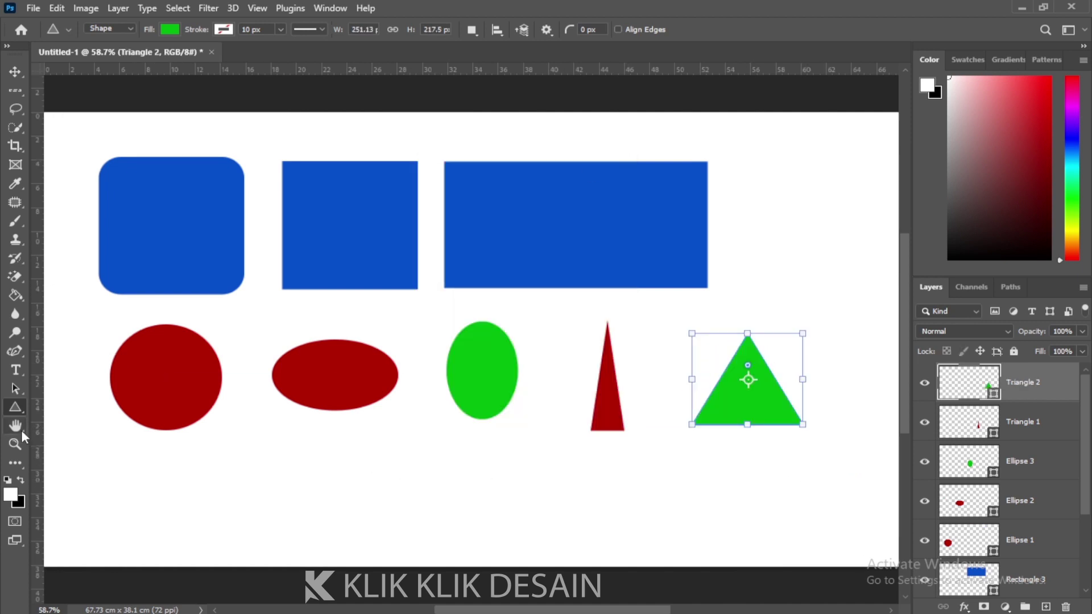
# Step: Choose the Custom Shape Tool with the Tiger shape from the Wild Animals set
pyautogui.rightClick(16, 408)
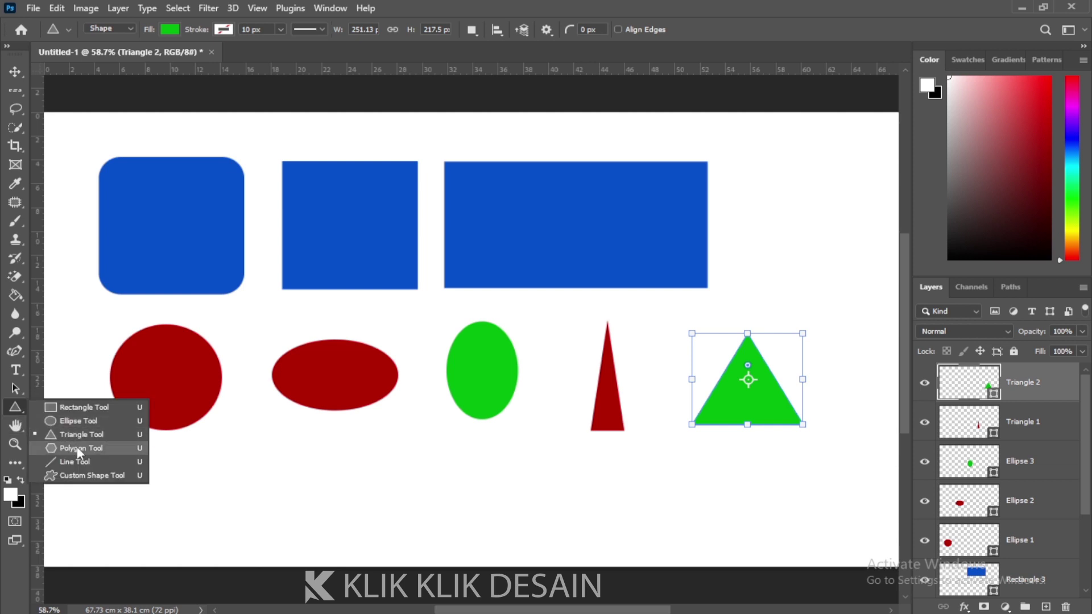
pyautogui.click(101, 478)
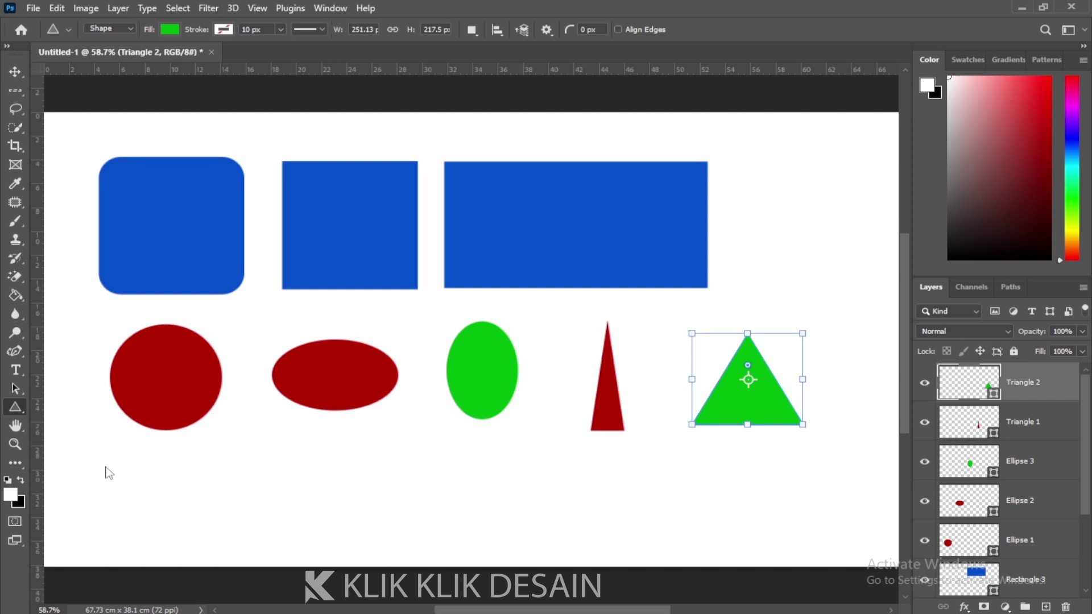
pyautogui.click(615, 30)
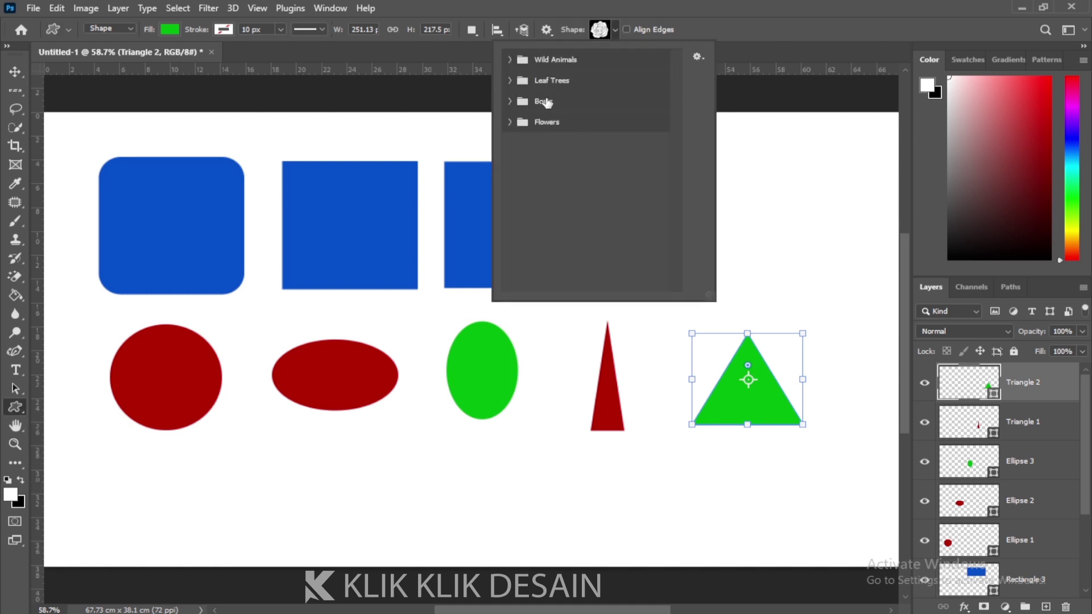
pyautogui.click(510, 59)
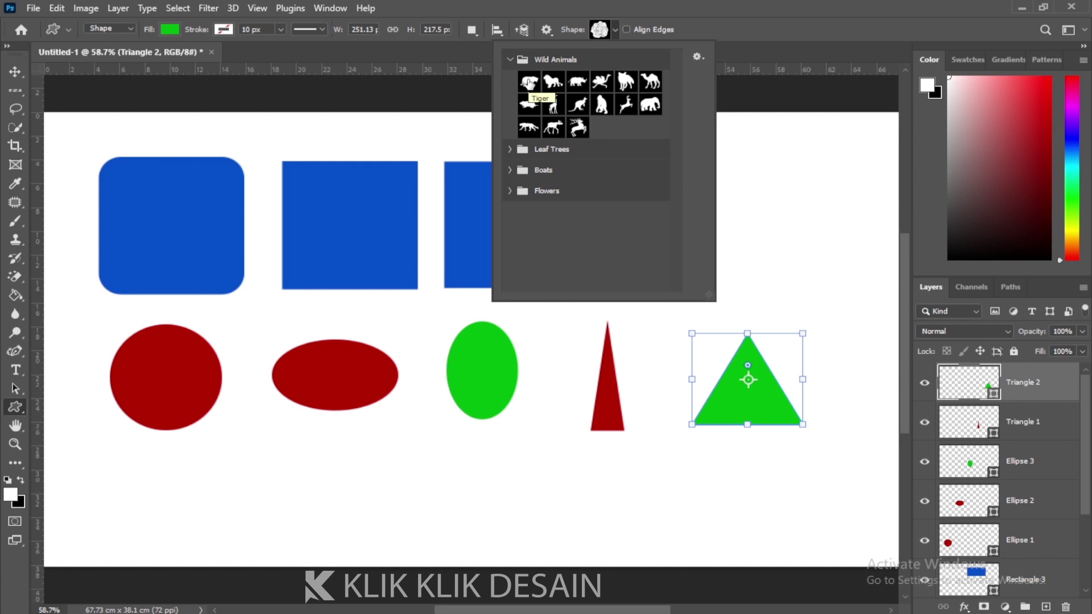
pyautogui.click(528, 83)
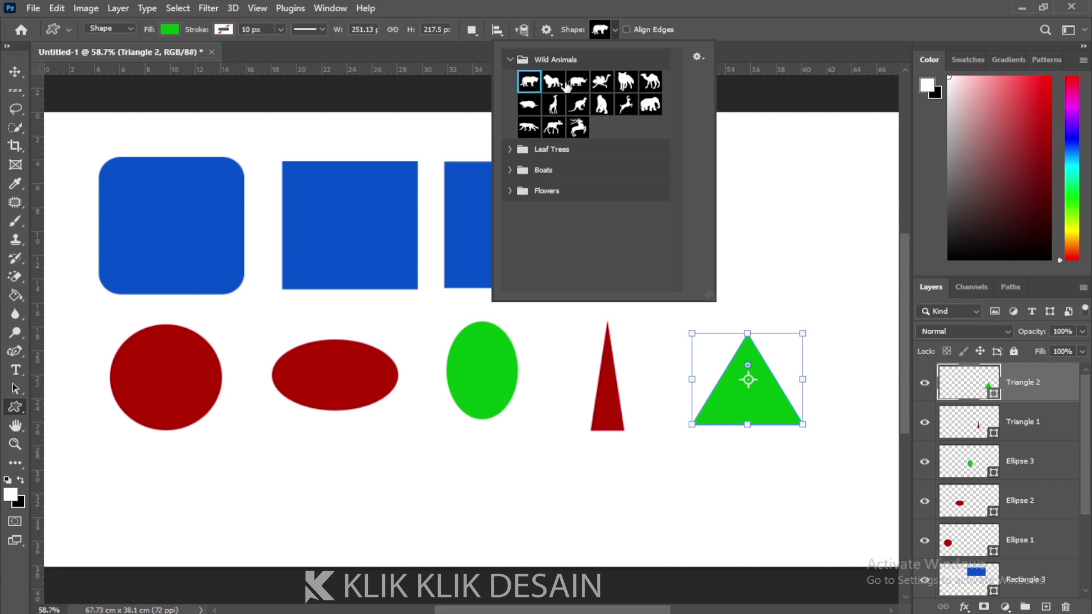
pyautogui.doubleClick(529, 81)
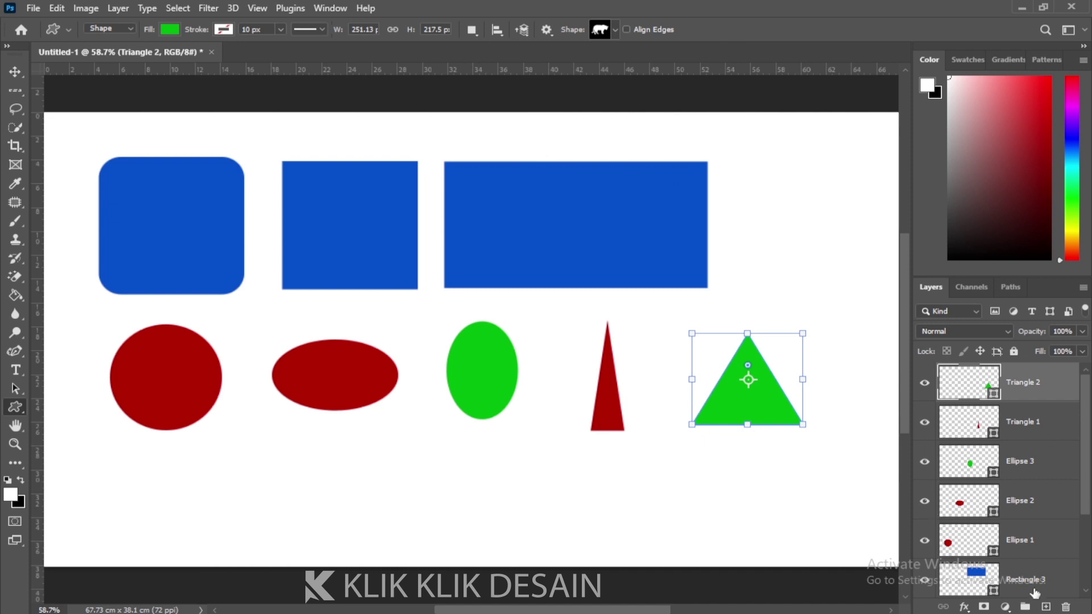
# Step: Draw the green tiger below the red circle and oval, then add an empty layer above it
pyautogui.click(1046, 606)
pyautogui.click(1029, 424)
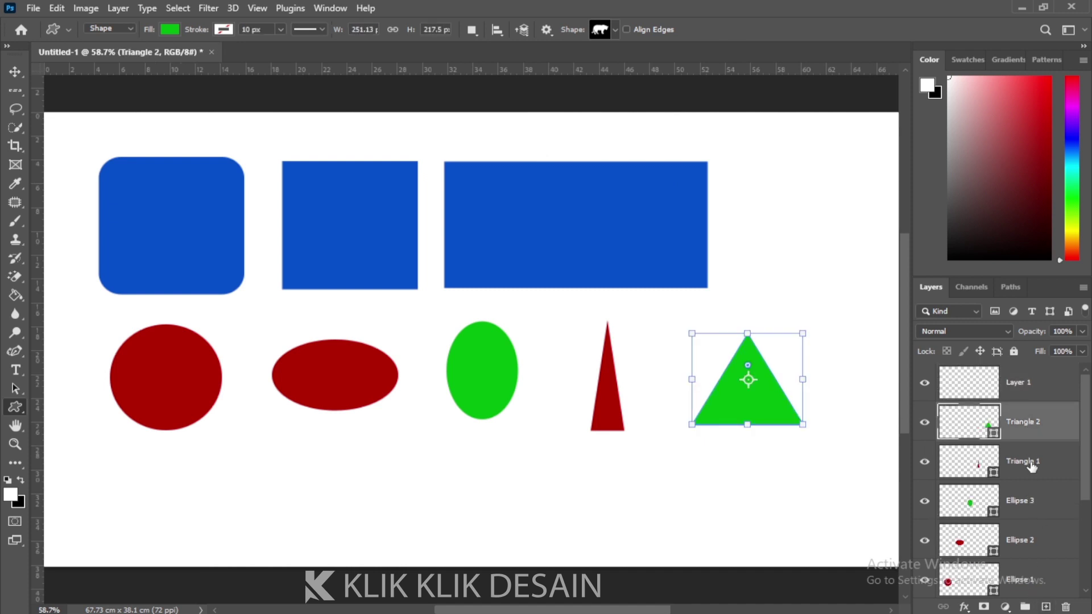
pyautogui.scroll(-3, 1030, 427)
pyautogui.scroll(3, 1029, 427)
pyautogui.click(1010, 392)
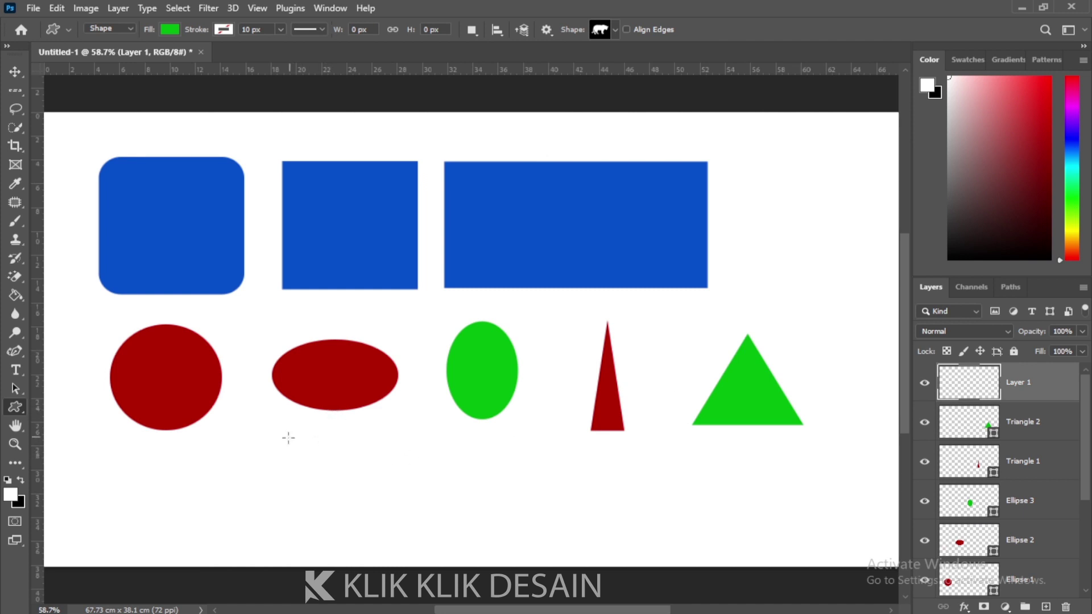
pyautogui.moveTo(289, 438); pyautogui.dragTo(477, 522)
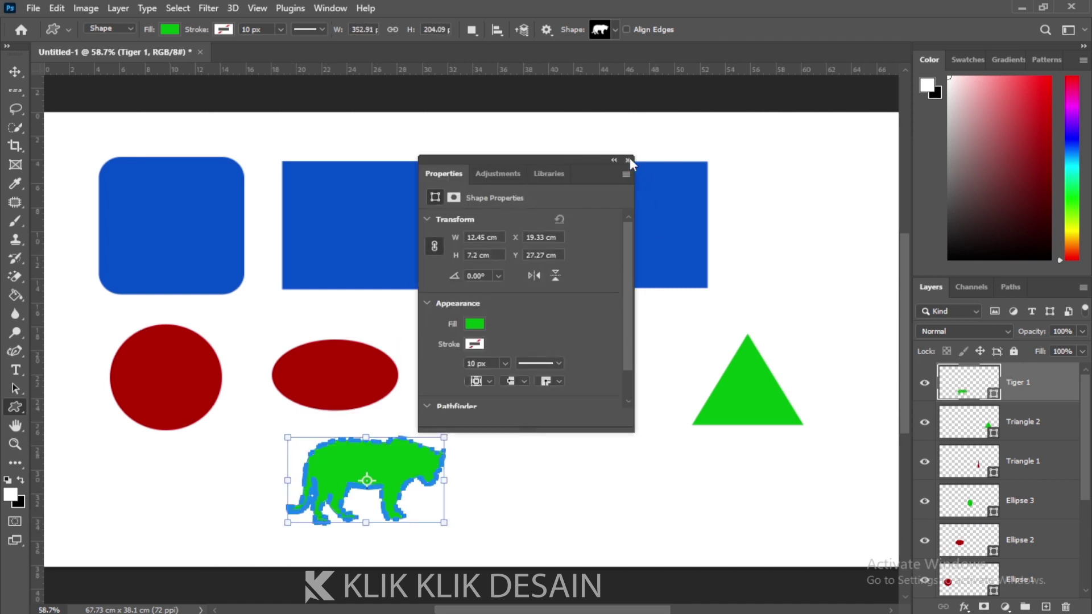
pyautogui.click(628, 161)
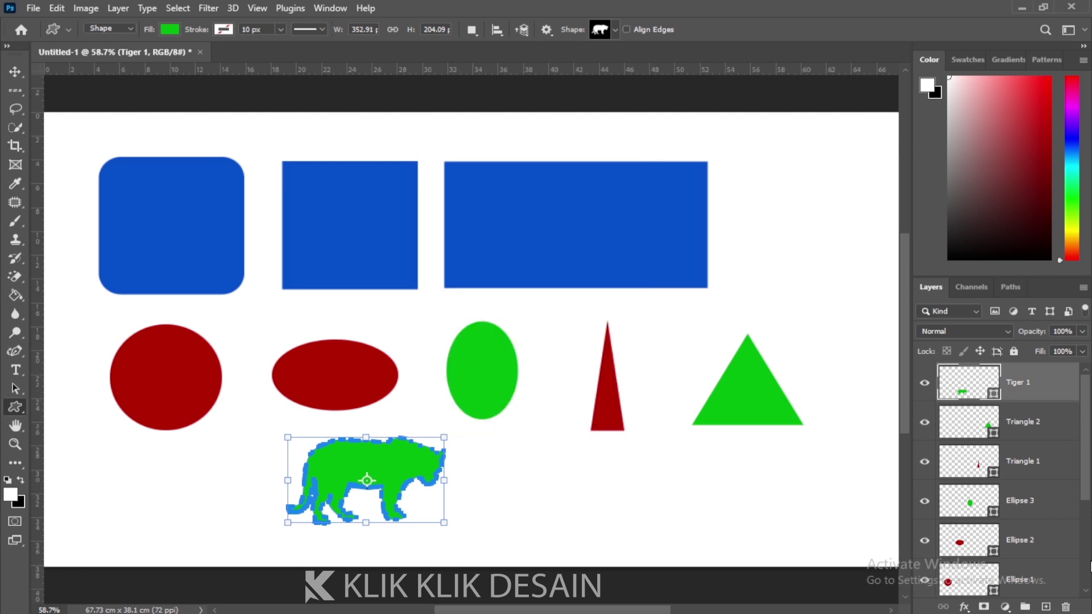
pyautogui.click(1046, 607)
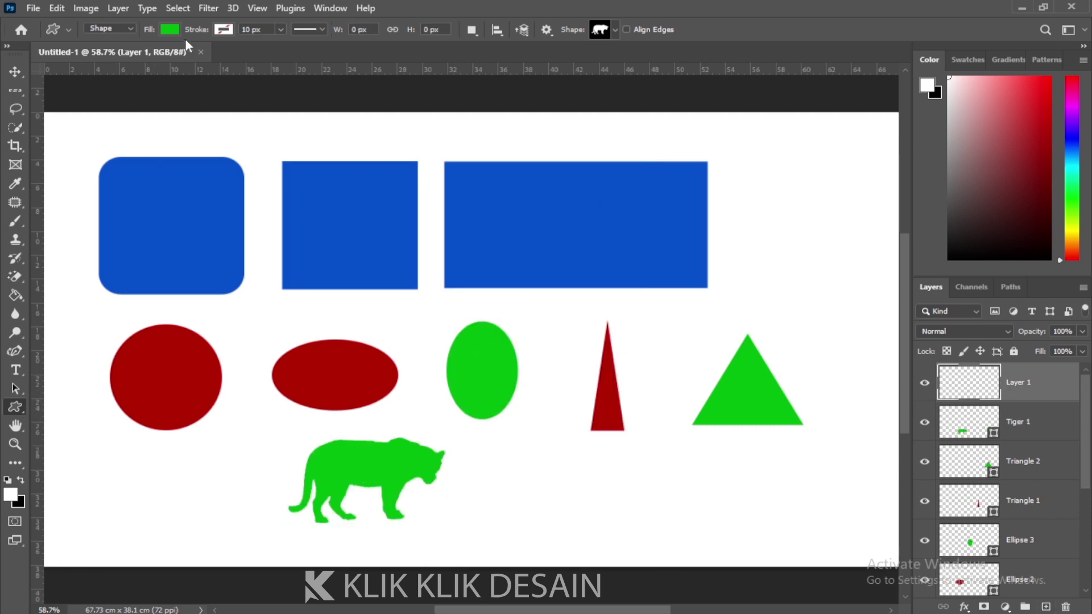
# Step: Set the fill to black and choose the Schooner 2 shape from the Boats set
pyautogui.click(169, 29)
pyautogui.click(171, 105)
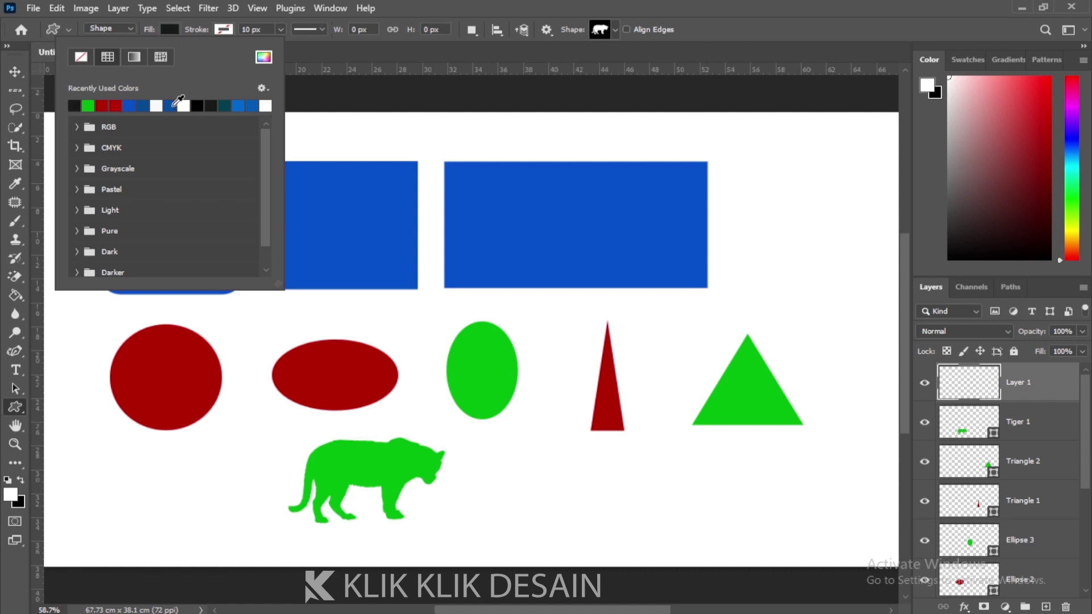
pyautogui.click(615, 30)
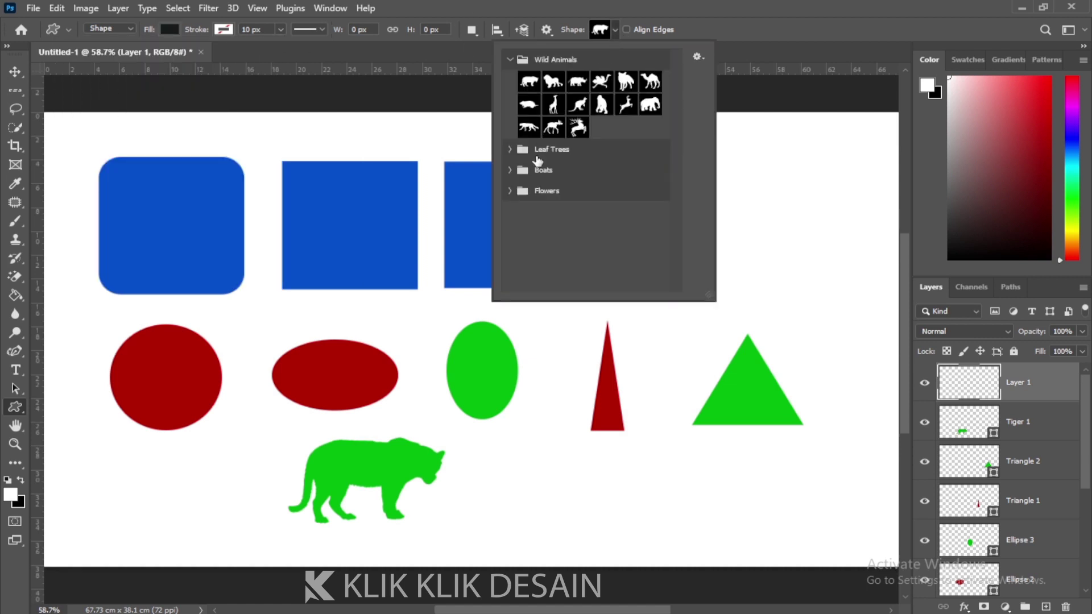
pyautogui.click(509, 149)
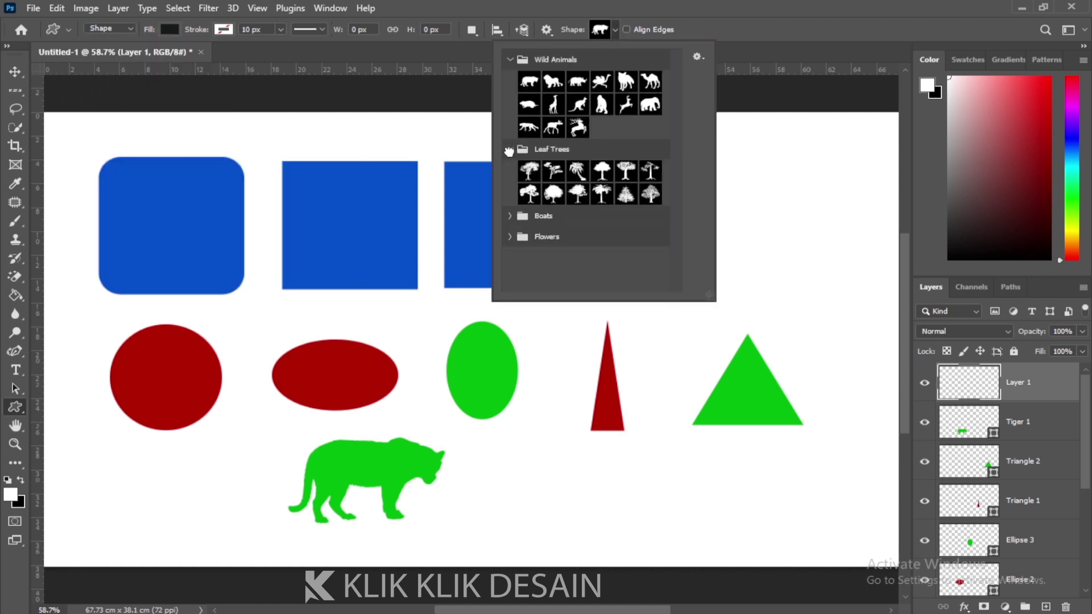
pyautogui.click(509, 216)
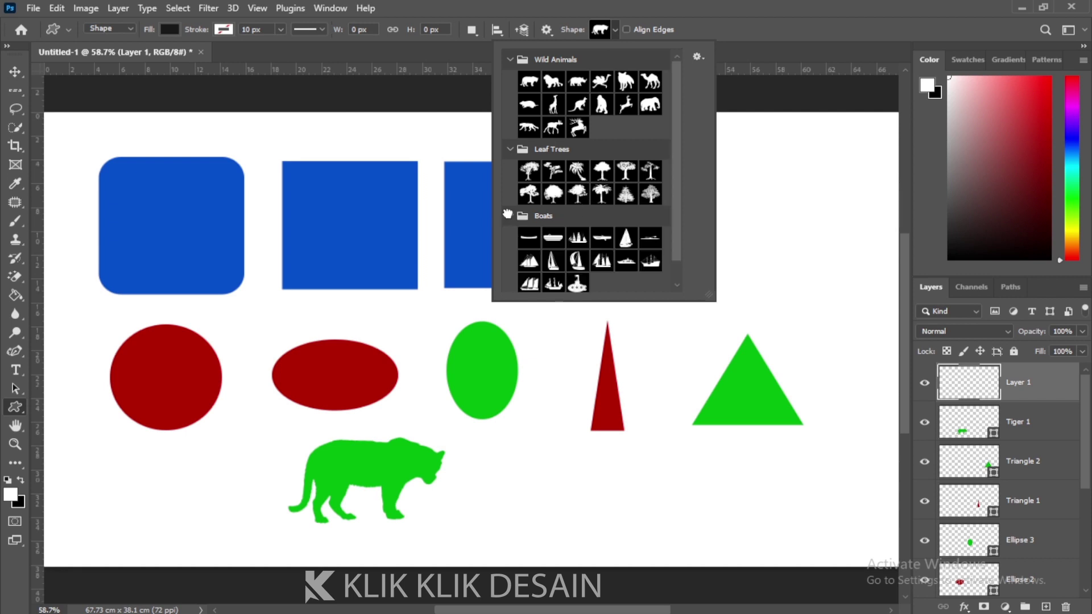
pyautogui.moveTo(675, 221); pyautogui.dragTo(677, 279)
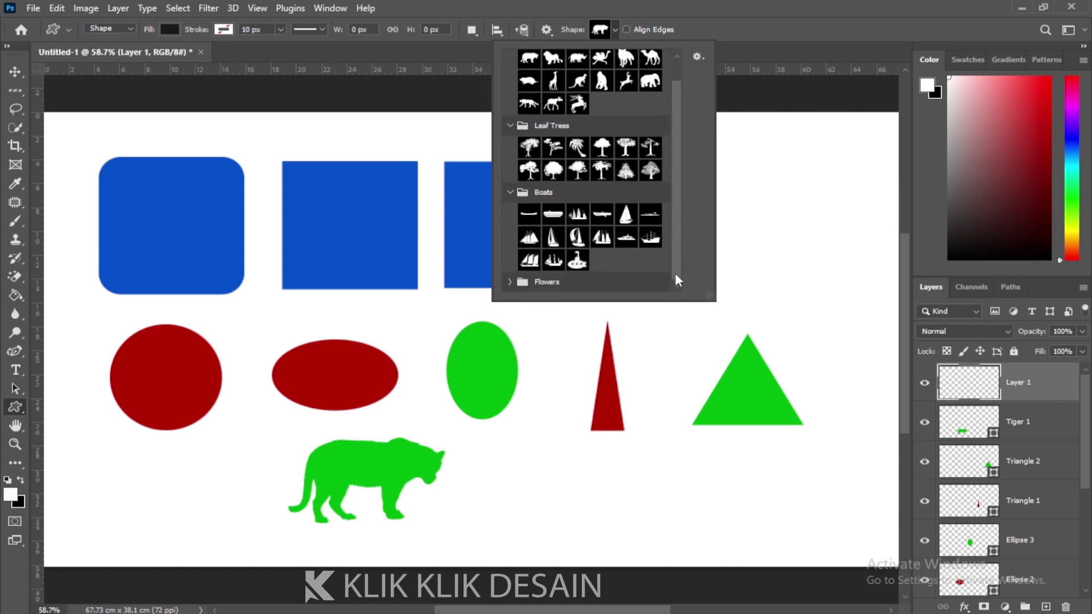
pyautogui.click(526, 262)
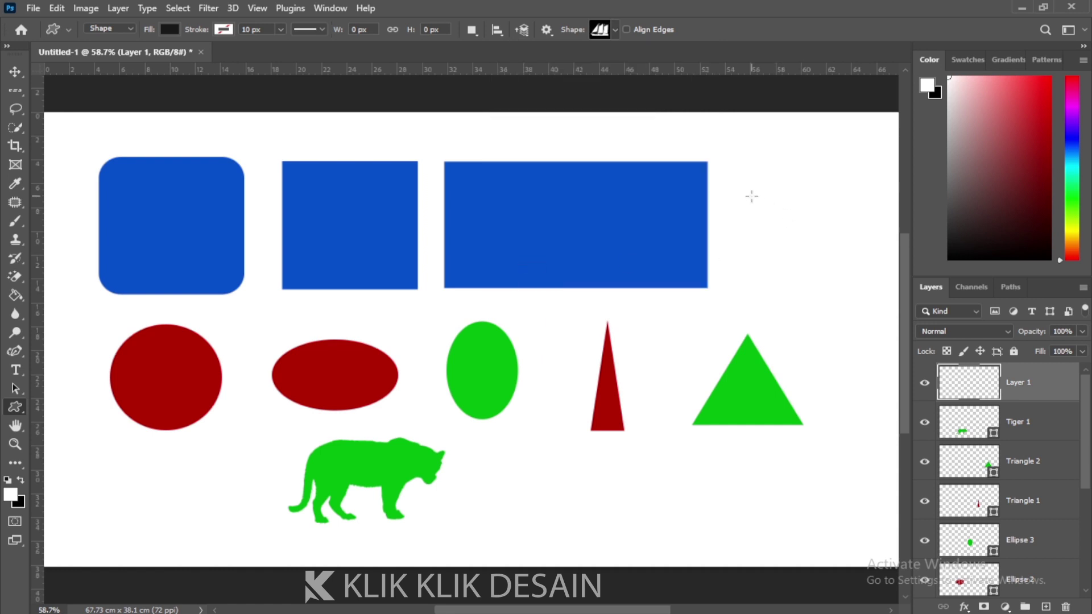
# Step: Draw the black schooner right of the wide blue rectangle and move it up level with the blue shapes
pyautogui.moveTo(750, 196)
pyautogui.mouseDown()
pyautogui.moveTo(807, 255)
pyautogui.moveTo(859, 269)
pyautogui.mouseUp()
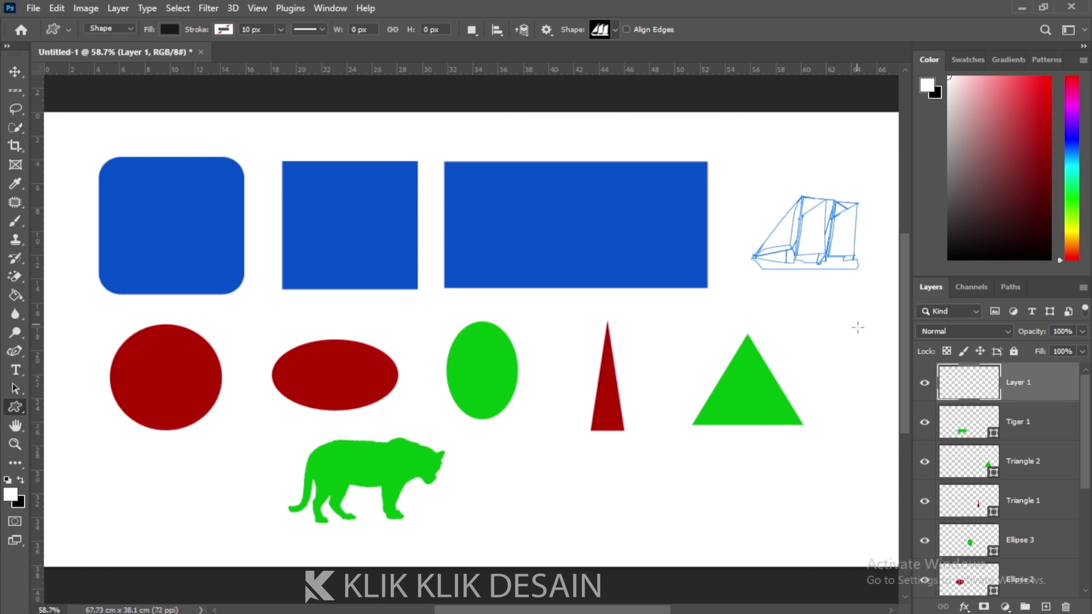
pyautogui.click(628, 159)
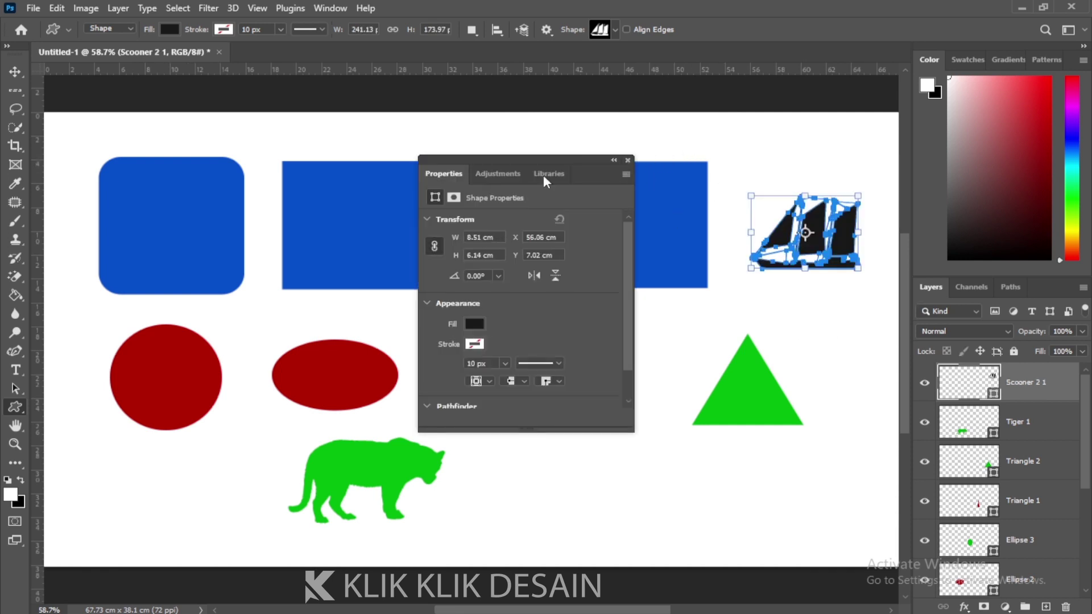
pyautogui.press('v')
pyautogui.moveTo(834, 275); pyautogui.dragTo(820, 238)
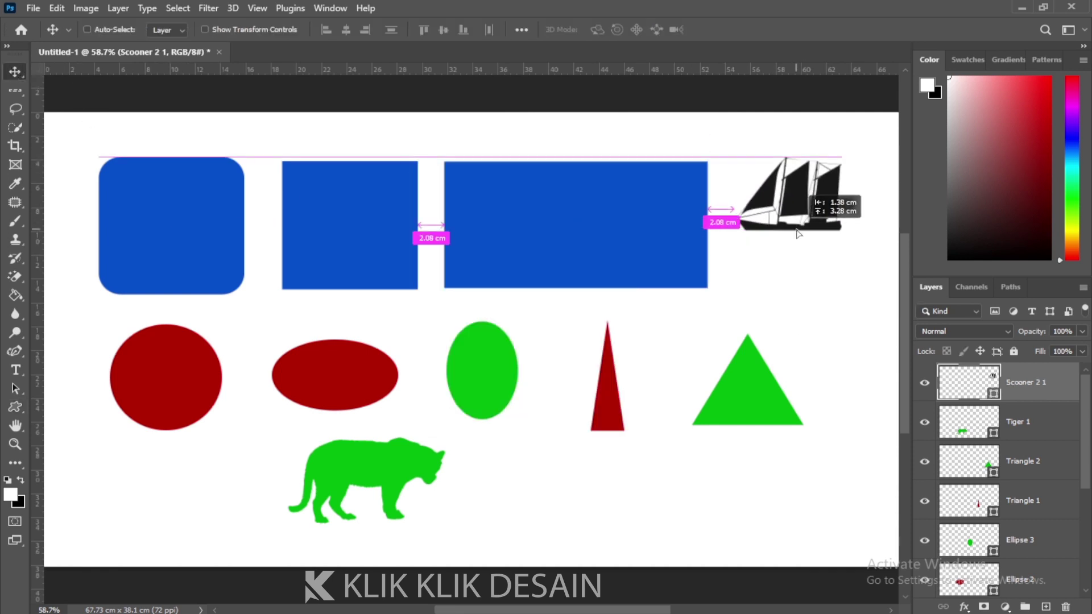
# Step: Add a new empty layer and pick the rose from the Flowers custom shapes
pyautogui.click(1046, 607)
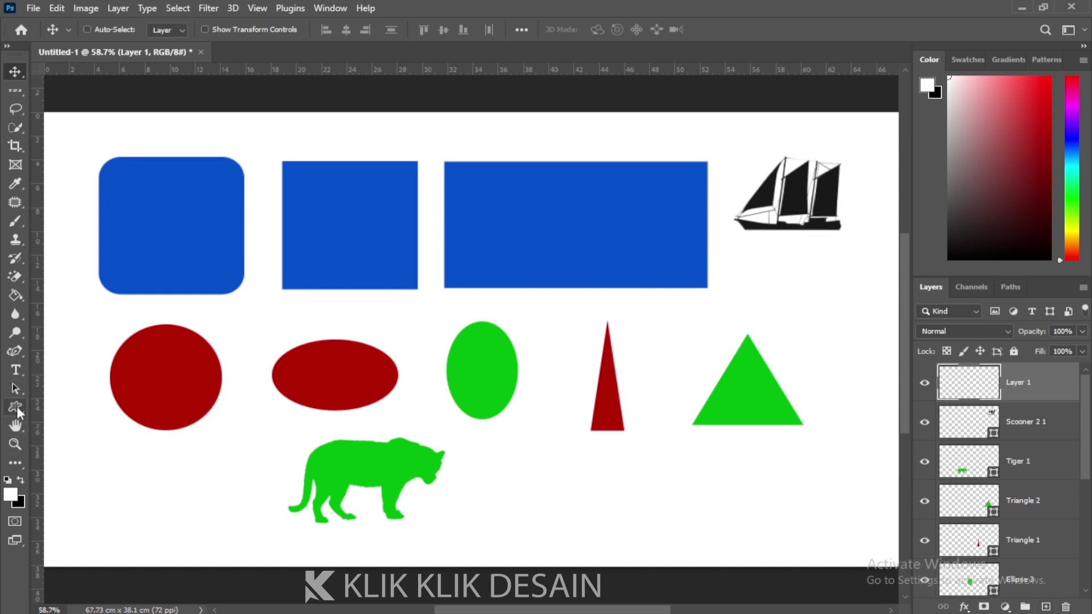
pyautogui.click(16, 407)
pyautogui.click(72, 474)
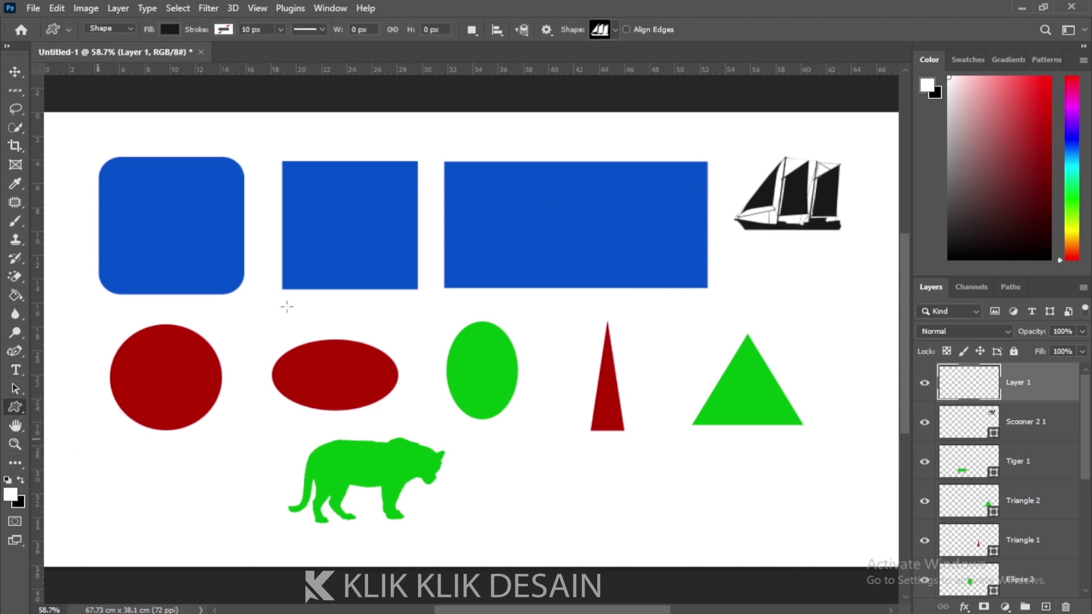
pyautogui.click(614, 30)
pyautogui.click(697, 57)
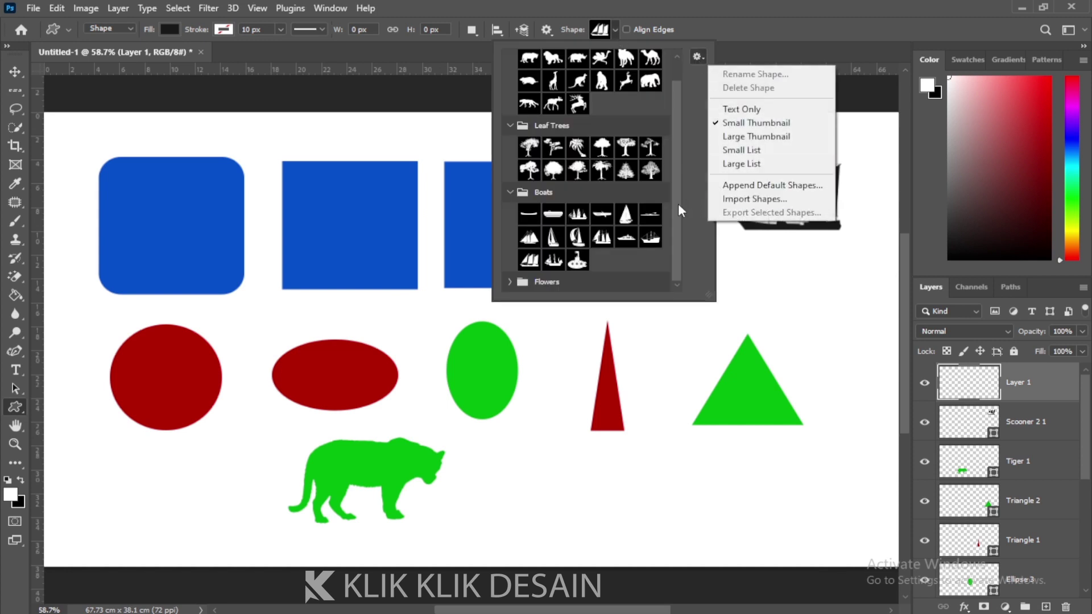
pyautogui.click(673, 227)
pyautogui.click(509, 282)
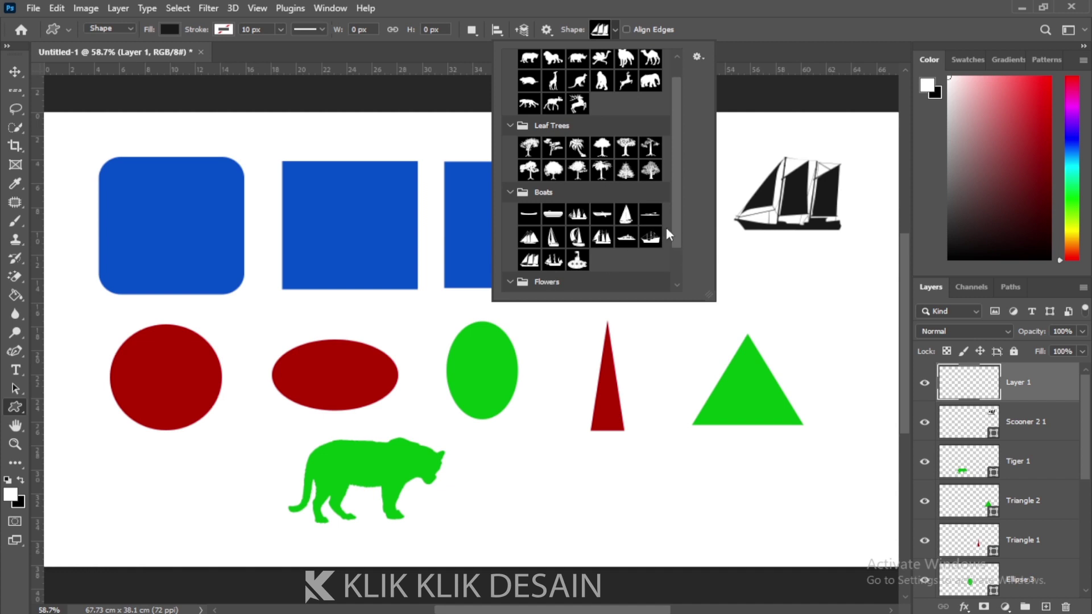
pyautogui.scroll(-2, 675, 278)
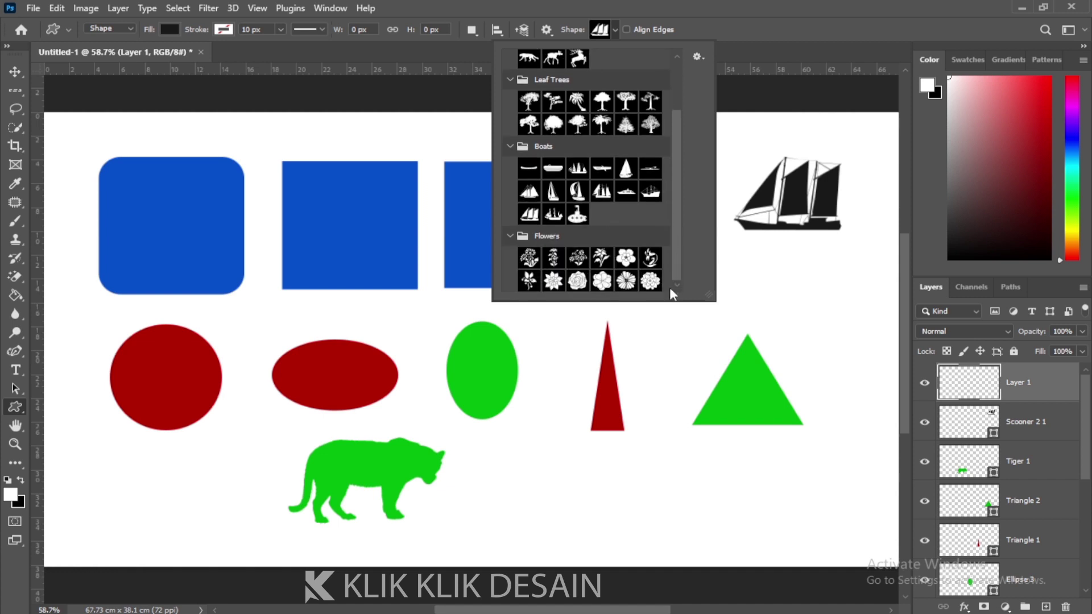
pyautogui.doubleClick(576, 281)
# Step: Draw the black rose beside the tiger and nudge it slightly up and left
pyautogui.moveTo(515, 453); pyautogui.dragTo(659, 517)
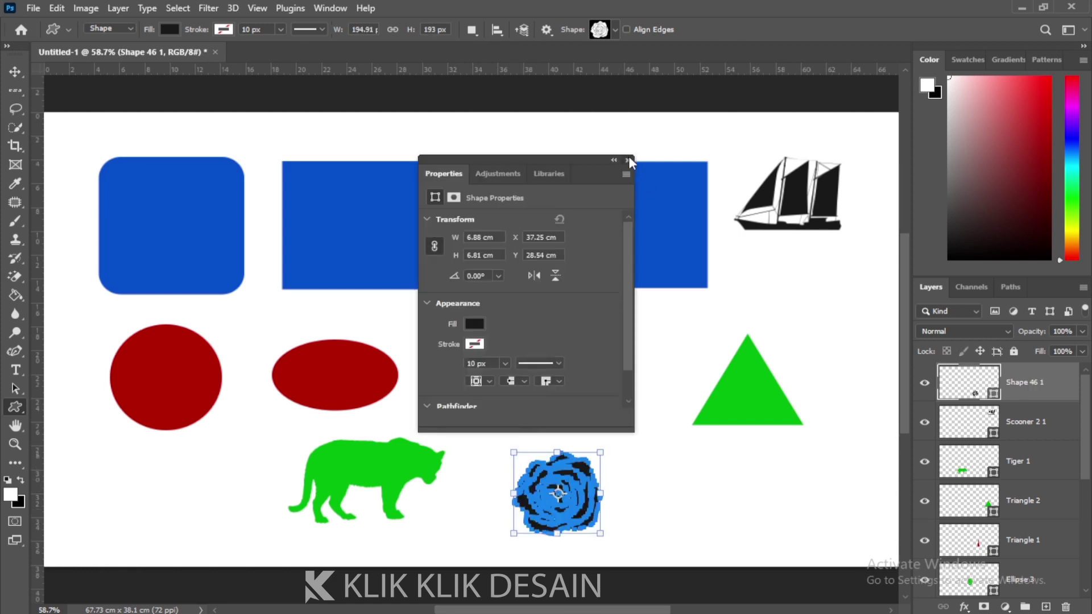
pyautogui.click(628, 159)
pyautogui.click(11, 70)
pyautogui.moveTo(556, 487); pyautogui.dragTo(546, 472)
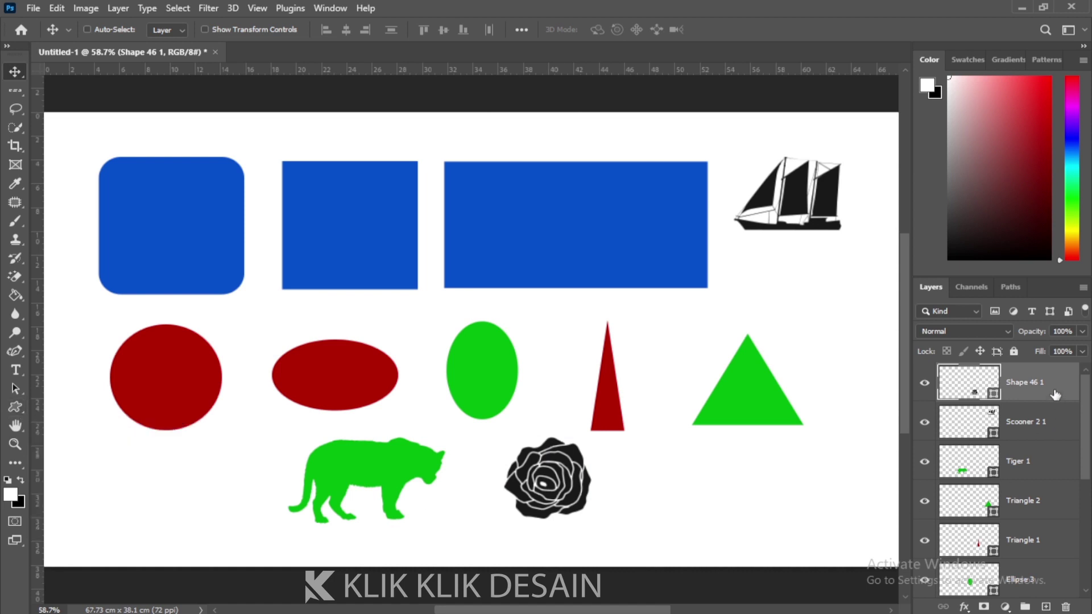
# Step: Delete every shape layer down to Rectangle 1 and switch to the Polygon Tool
pyautogui.scroll(-5, 1033, 501)
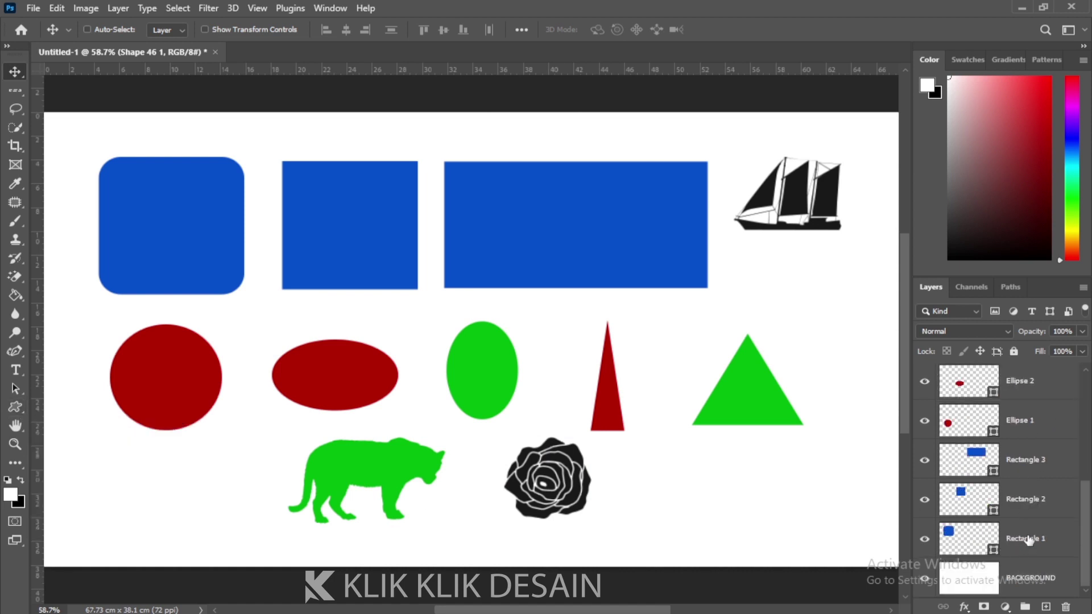
pyautogui.keyDown('shift'); pyautogui.click(1028, 540); pyautogui.keyUp('shift')
pyautogui.press('Delete')
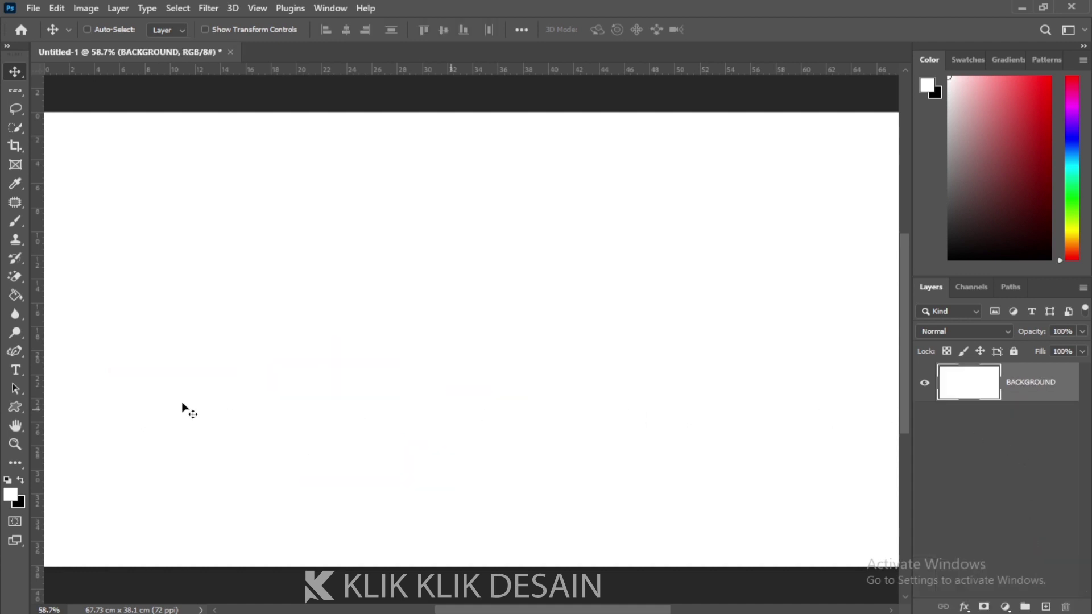
pyautogui.click(15, 408)
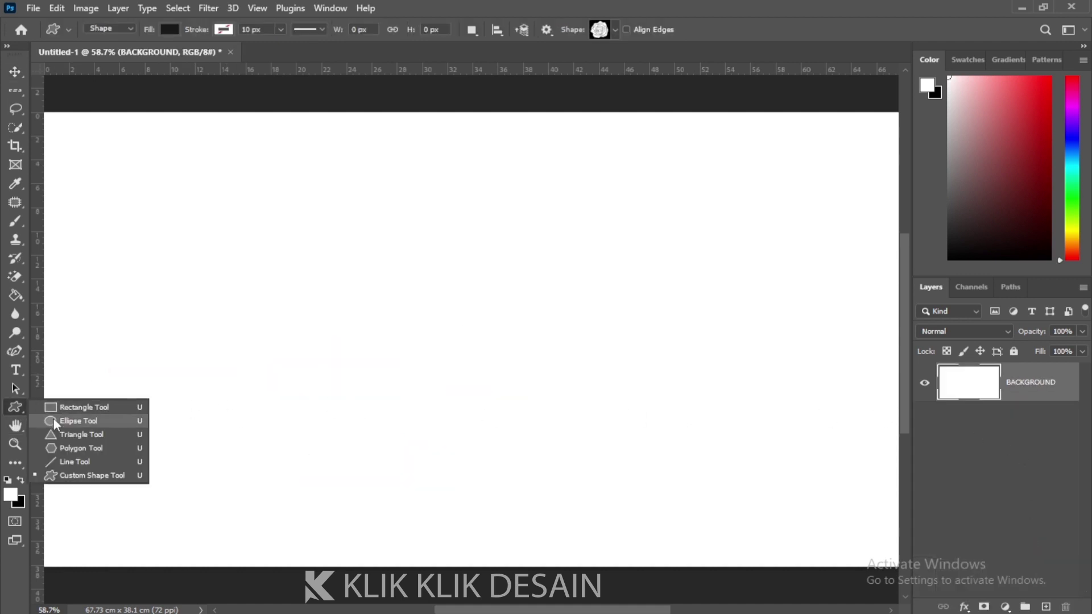
pyautogui.click(80, 449)
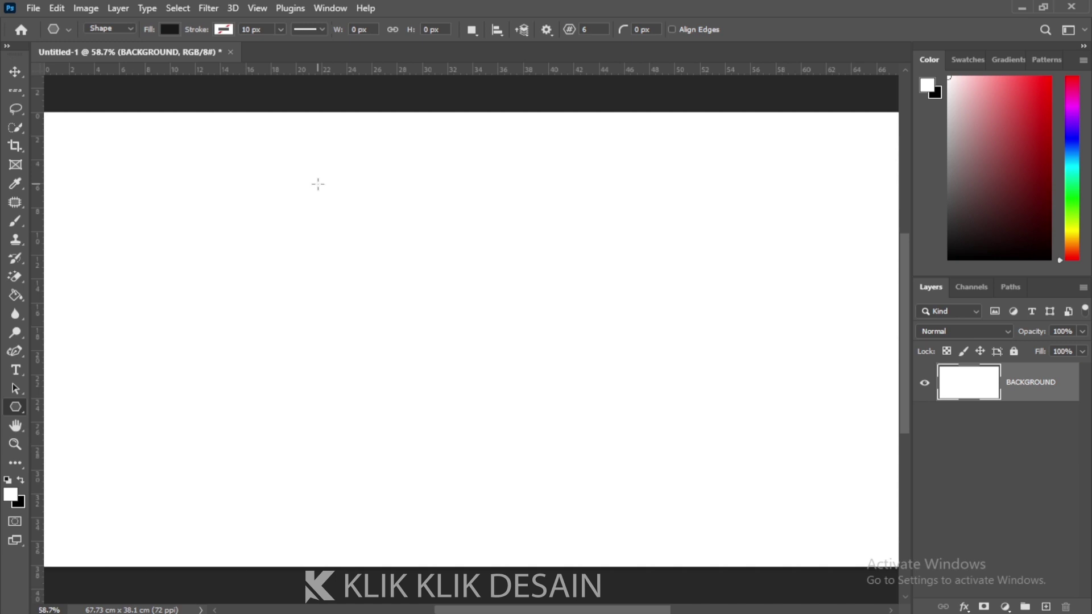
# Step: Set the polygon fill to red and draw a hexagon at the canvas's upper left
pyautogui.click(169, 30)
pyautogui.click(102, 106)
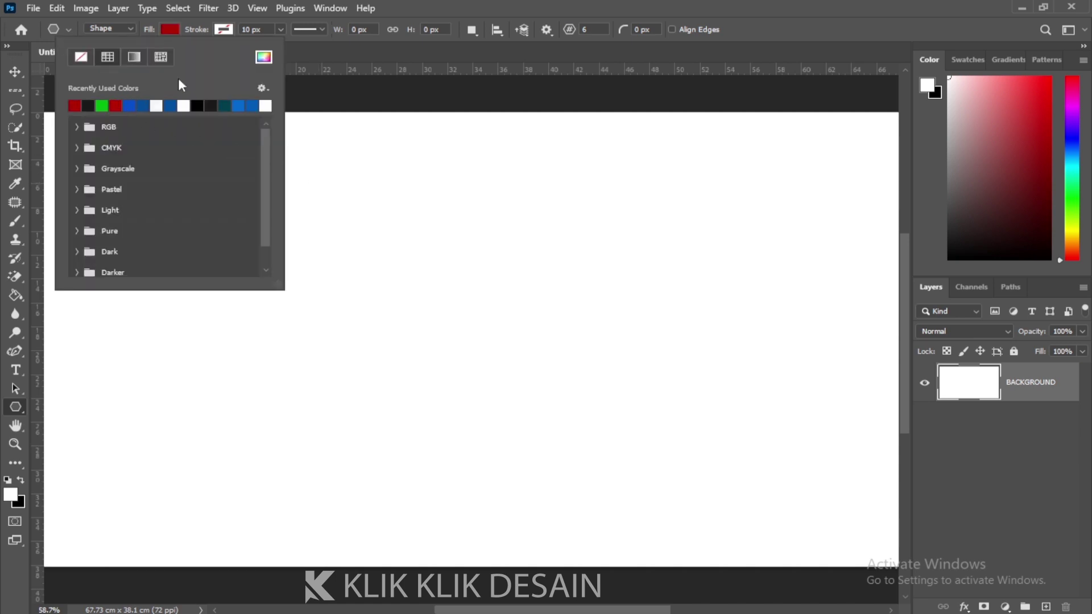
pyautogui.click(312, 135)
pyautogui.moveTo(193, 196); pyautogui.dragTo(406, 377)
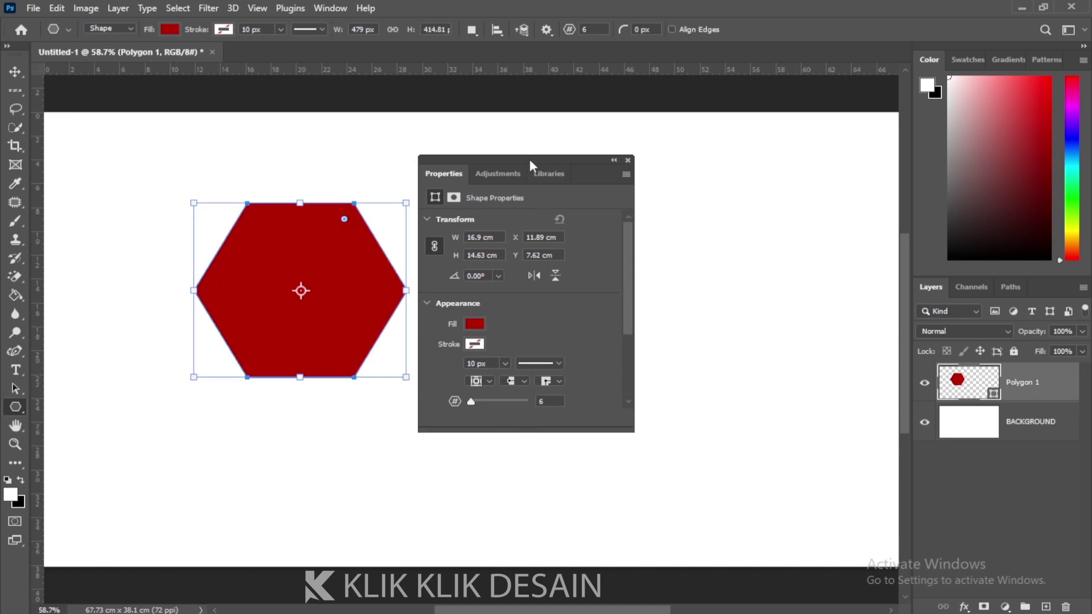
pyautogui.moveTo(530, 159); pyautogui.dragTo(592, 147)
pyautogui.moveTo(690, 280); pyautogui.dragTo(687, 341)
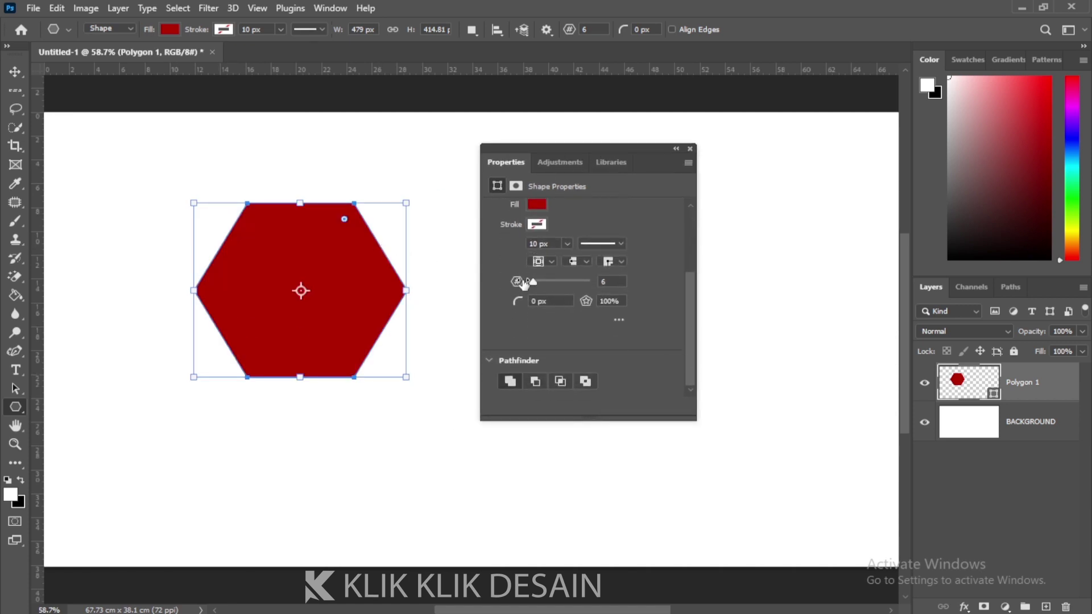
pyautogui.click(515, 186)
pyautogui.click(548, 162)
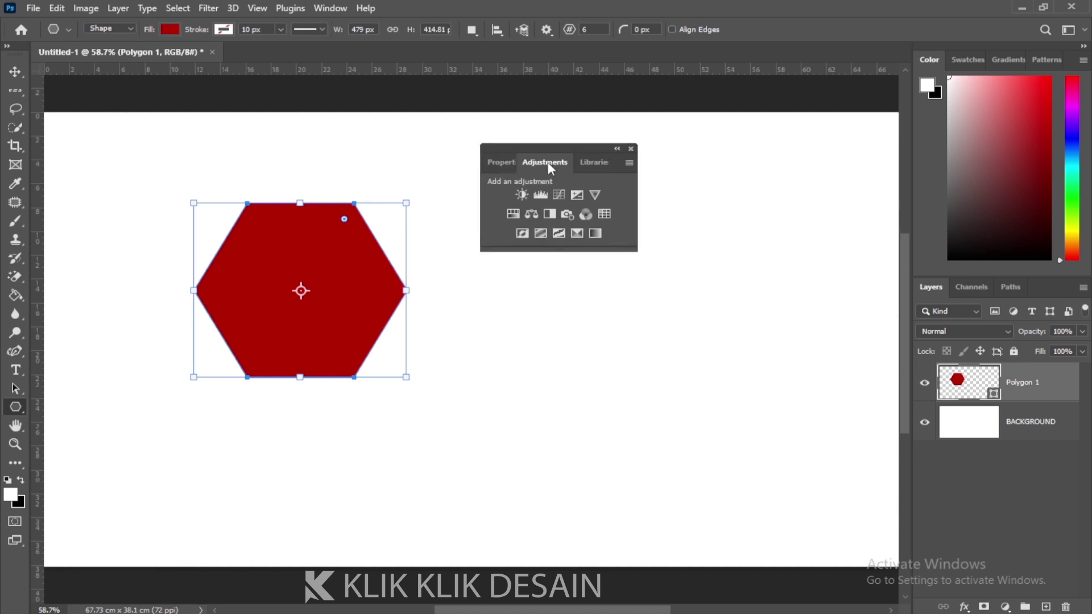
pyautogui.click(593, 164)
pyautogui.click(542, 161)
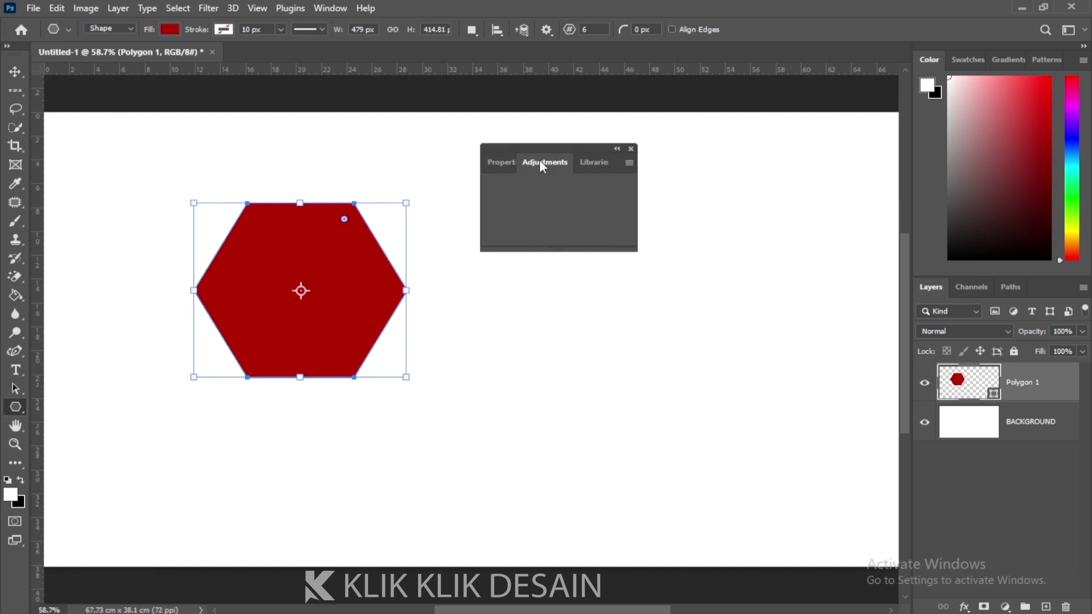
pyautogui.click(502, 165)
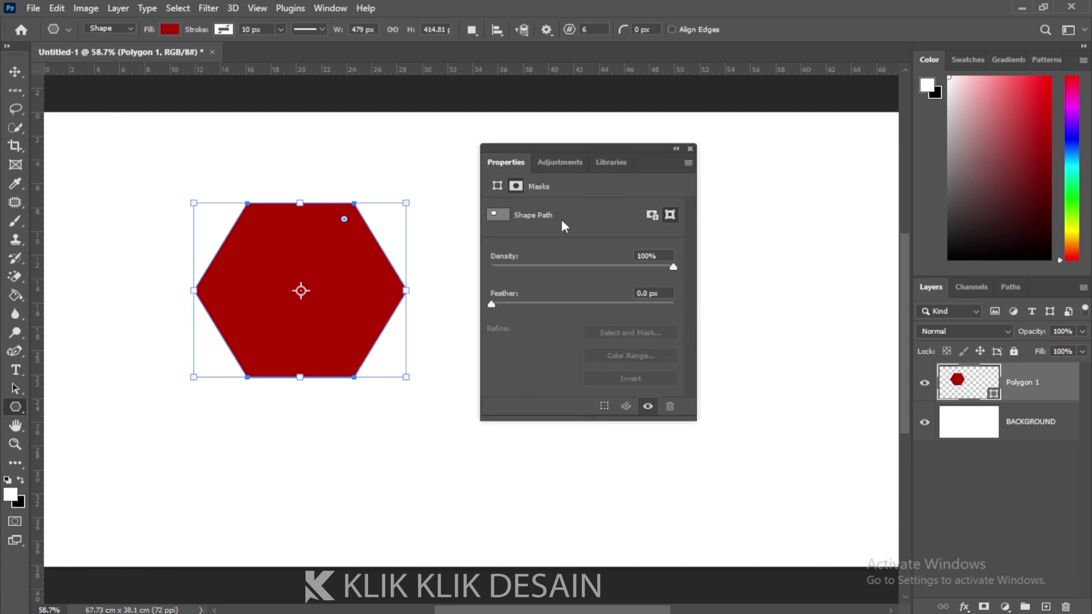
pyautogui.click(496, 187)
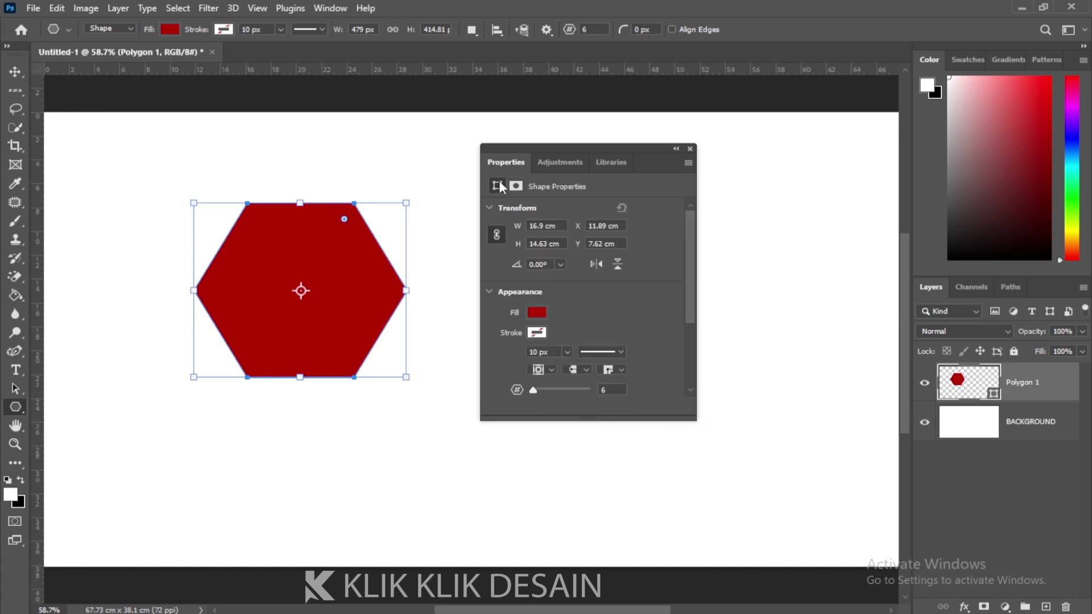
pyautogui.click(515, 187)
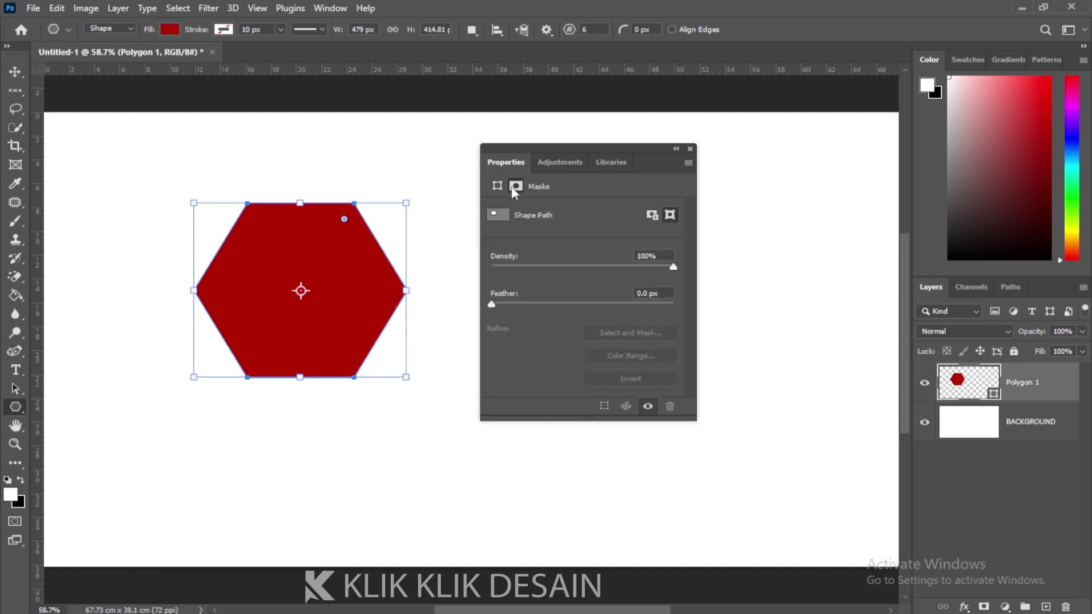
pyautogui.click(498, 186)
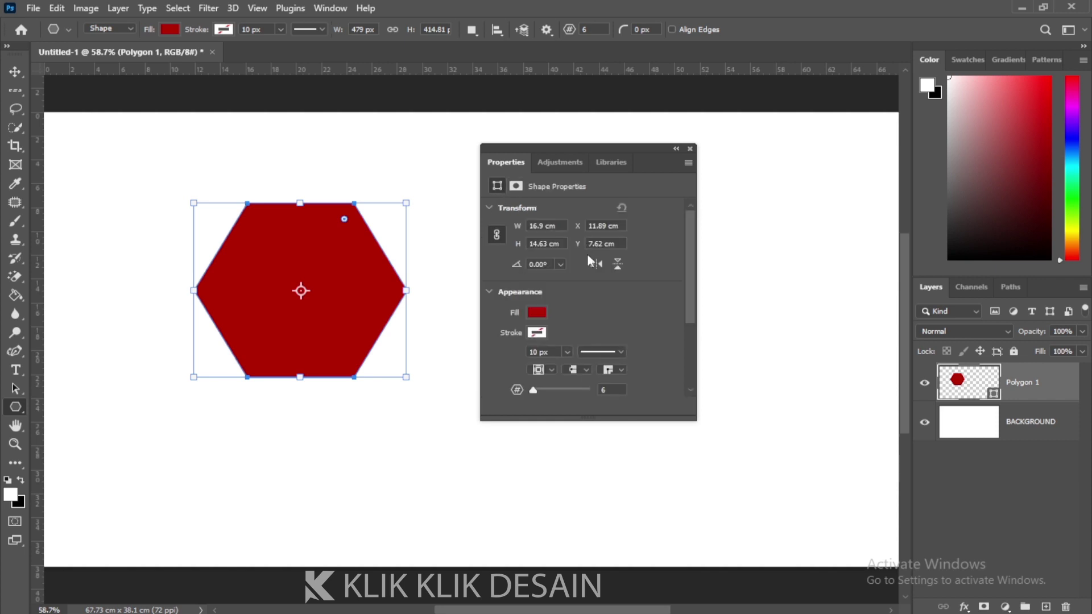
pyautogui.moveTo(689, 279); pyautogui.dragTo(685, 307)
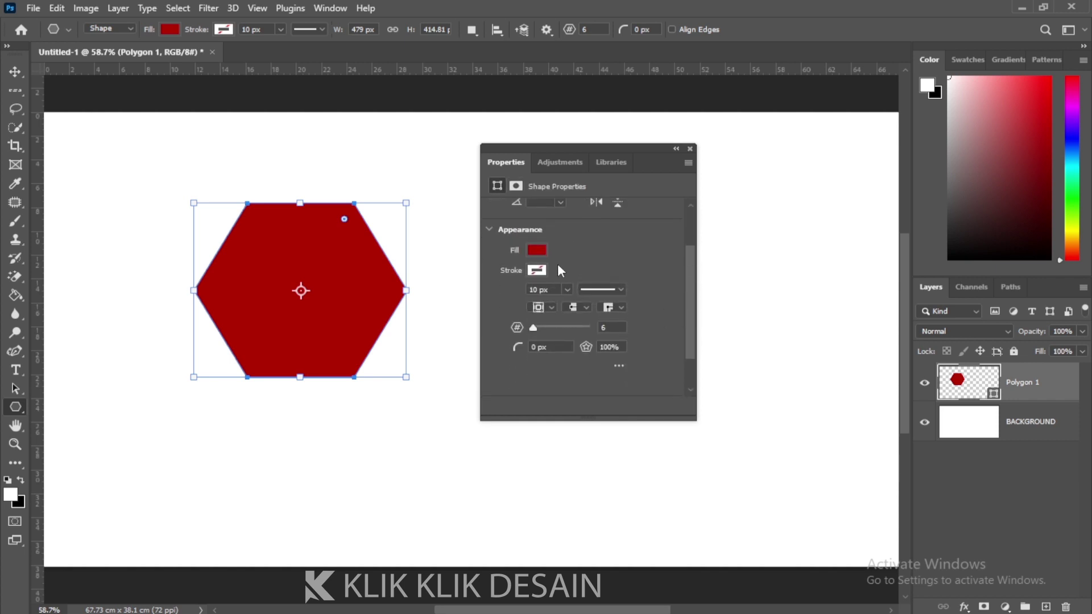
pyautogui.click(537, 250)
pyautogui.click(553, 327)
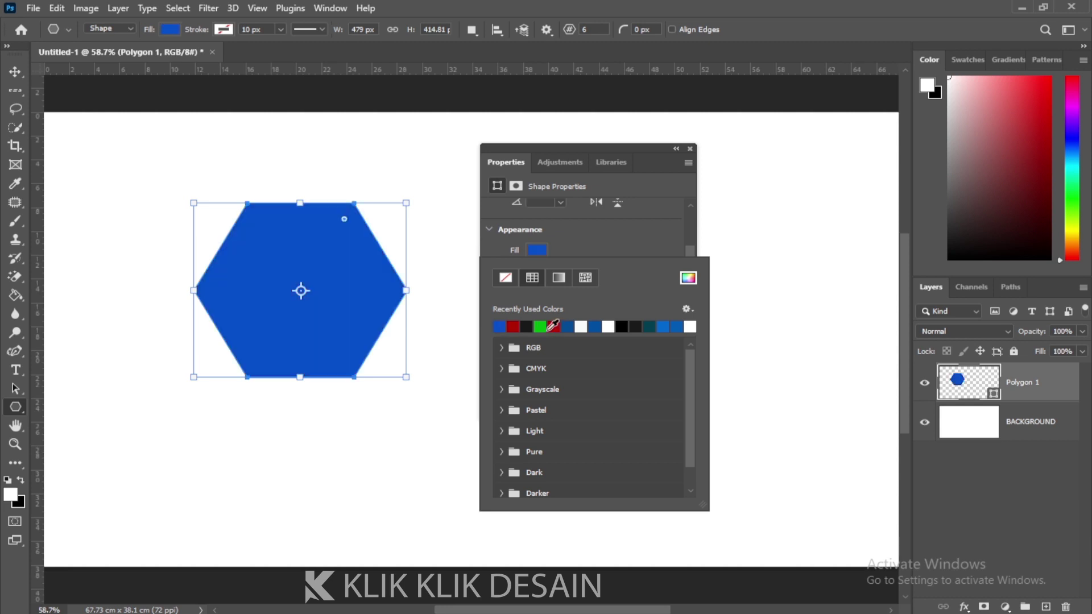
pyautogui.click(513, 326)
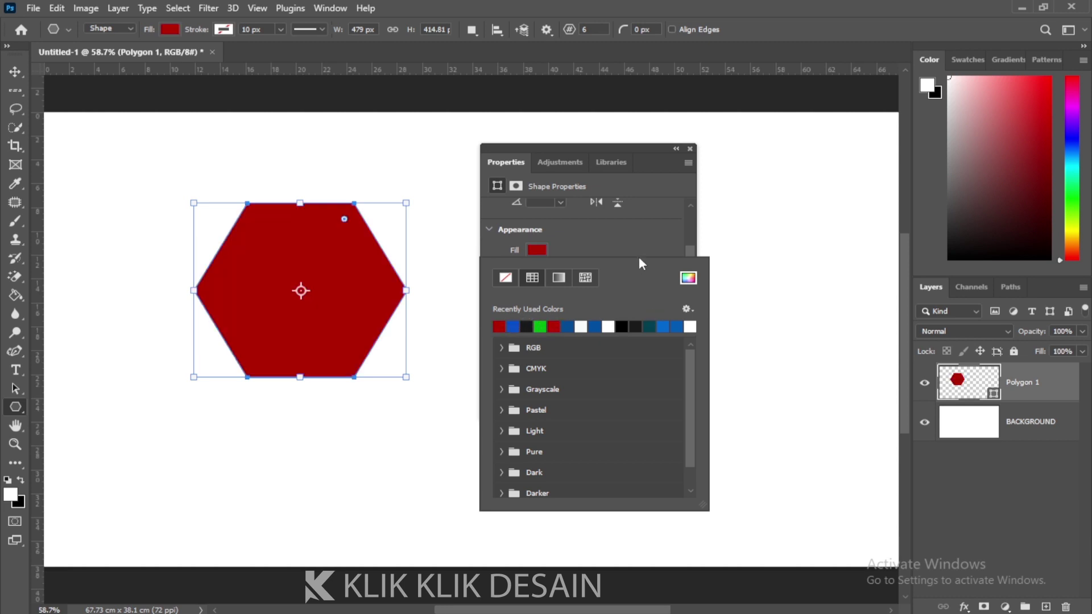
pyautogui.click(624, 241)
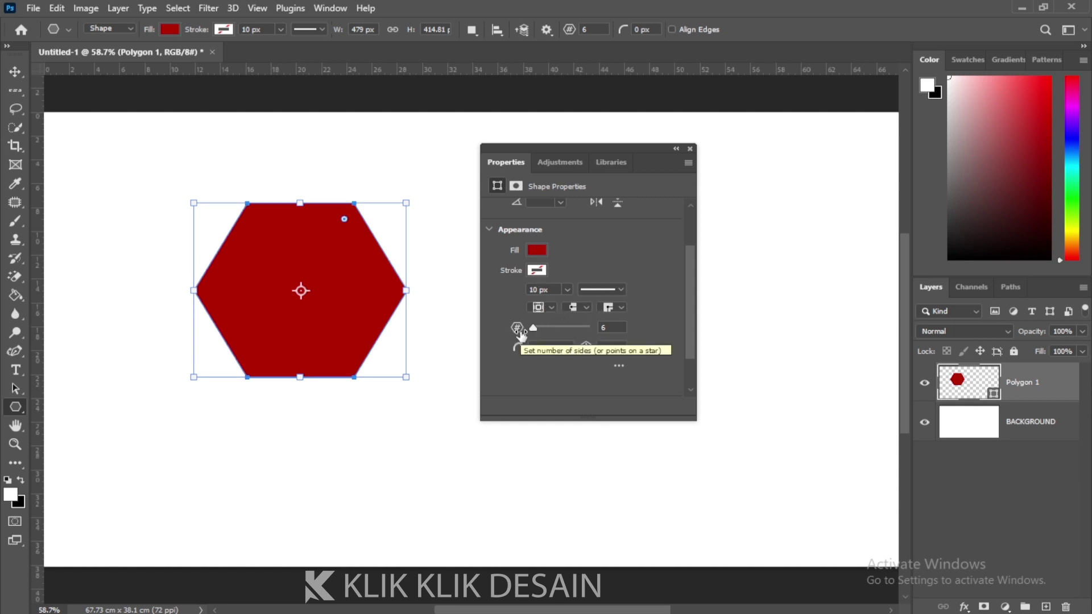
pyautogui.click(604, 328)
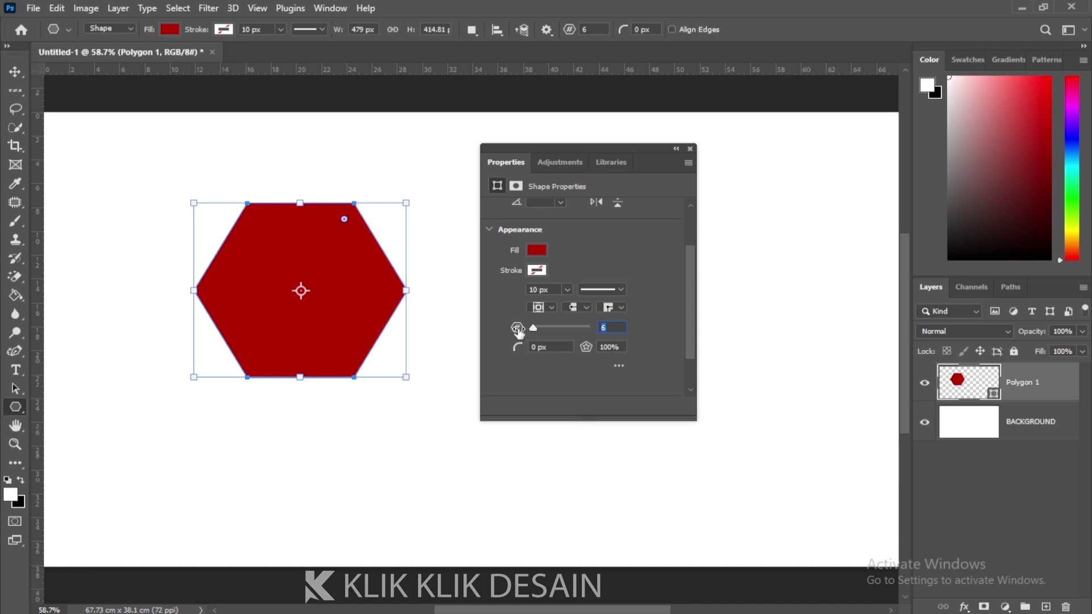
pyautogui.moveTo(515, 329); pyautogui.dragTo(519, 331)
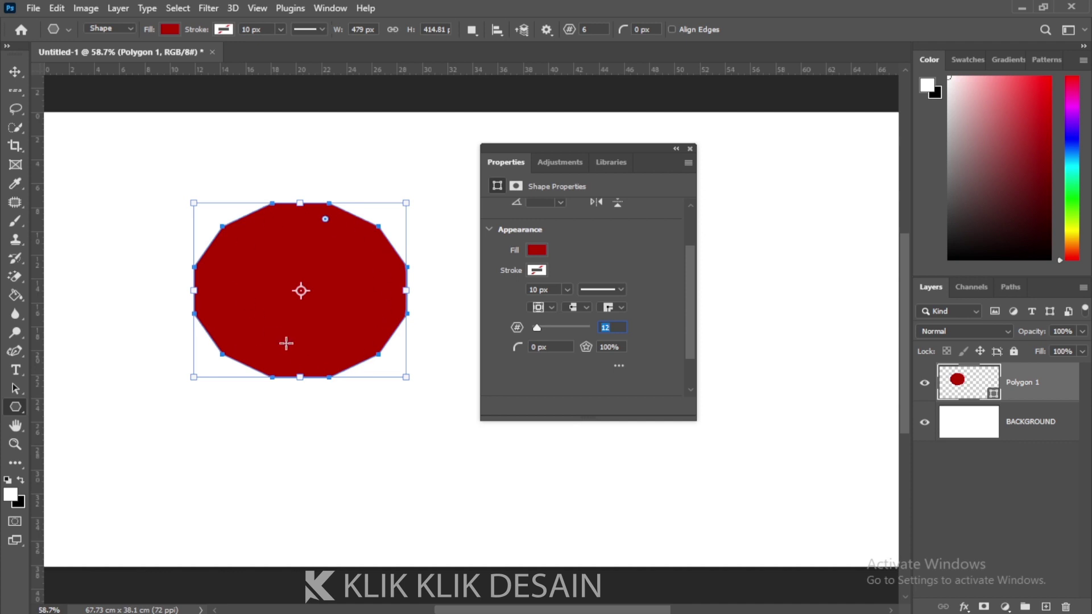
pyautogui.moveTo(537, 328); pyautogui.dragTo(565, 327)
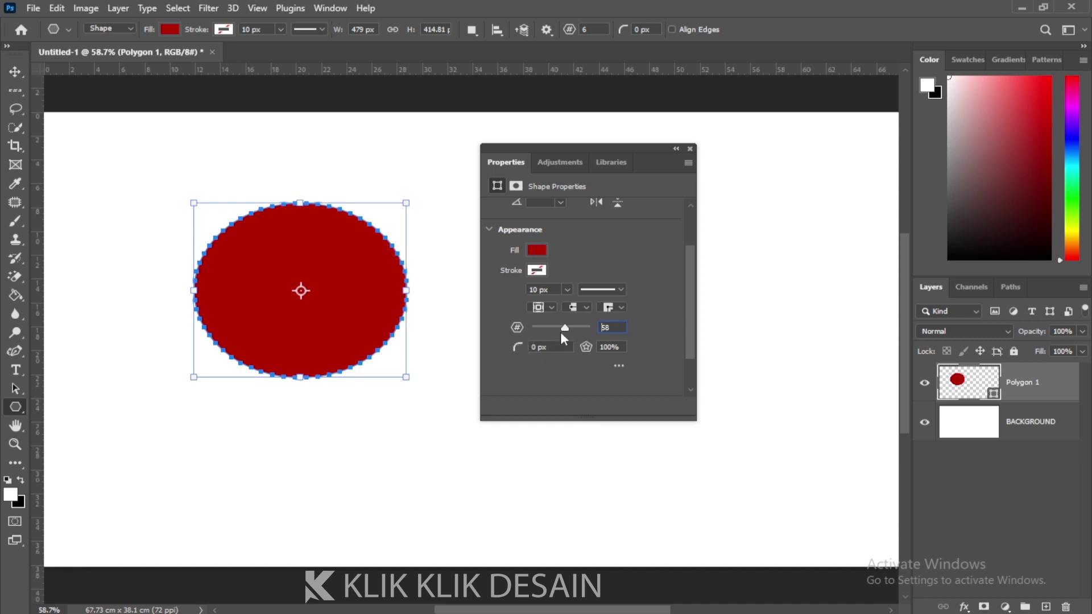
pyautogui.moveTo(565, 328); pyautogui.dragTo(533, 328)
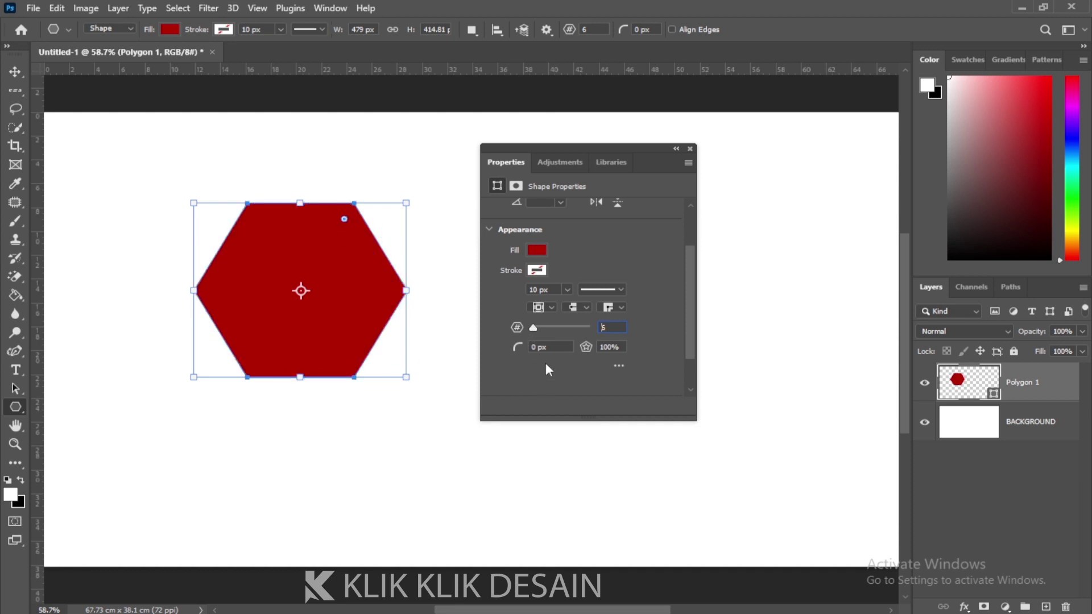
# Step: Set the hexagon's corner radius to 5 px, then change it to 20 px
pyautogui.click(556, 348)
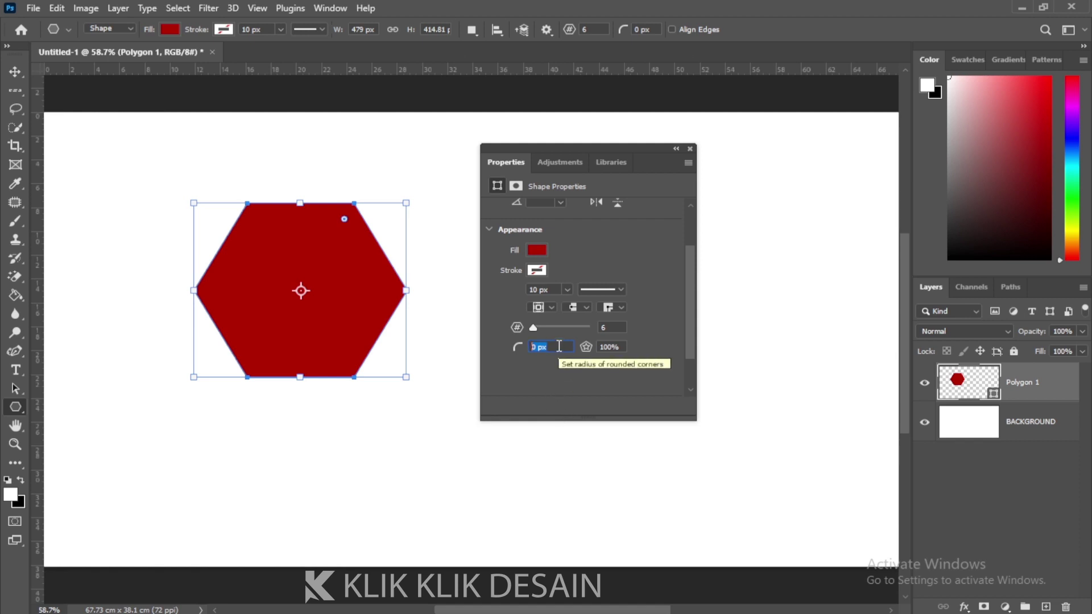
pyautogui.write('5')
pyautogui.press('Return')
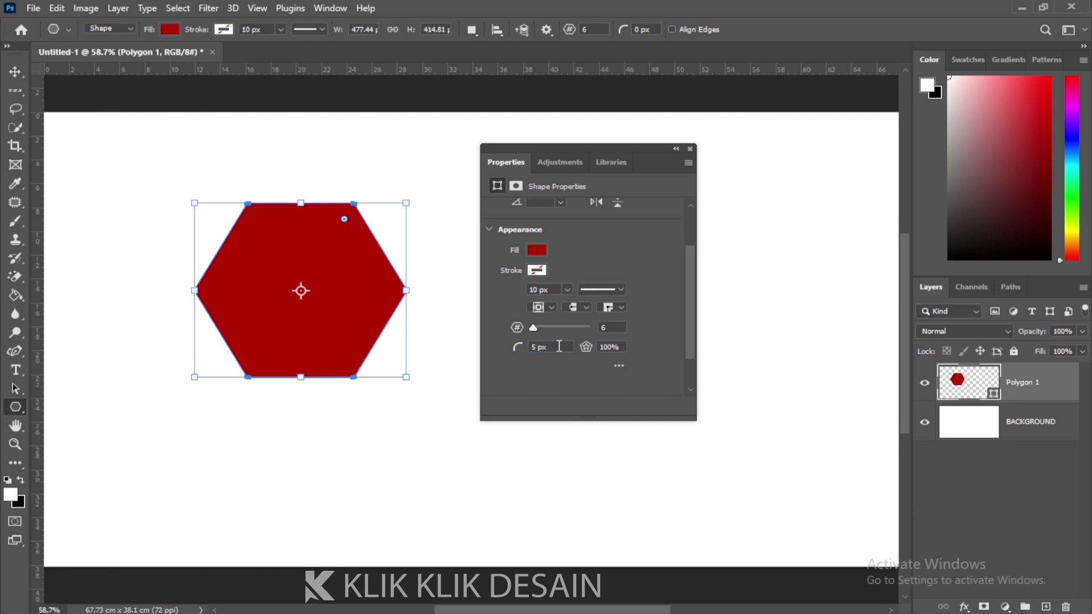
pyautogui.click(553, 348)
pyautogui.write('20')
pyautogui.press('Return')
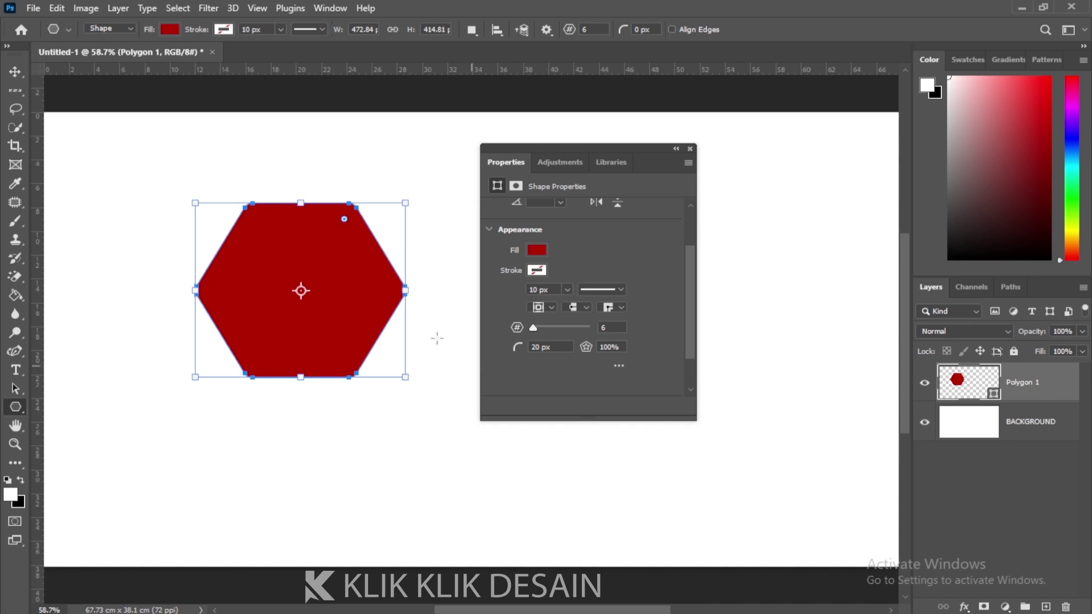
pyautogui.click(15, 72)
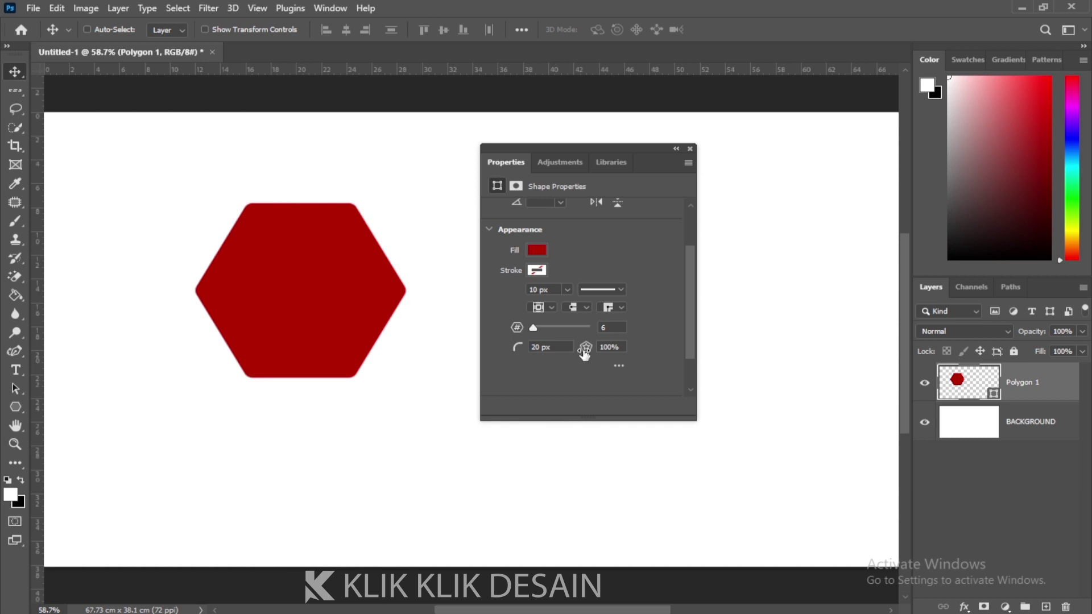
# Step: Indent the hexagon's sides about 56% into a star and give it five points
pyautogui.moveTo(585, 349); pyautogui.dragTo(589, 355)
pyautogui.moveTo(584, 353); pyautogui.dragTo(548, 353)
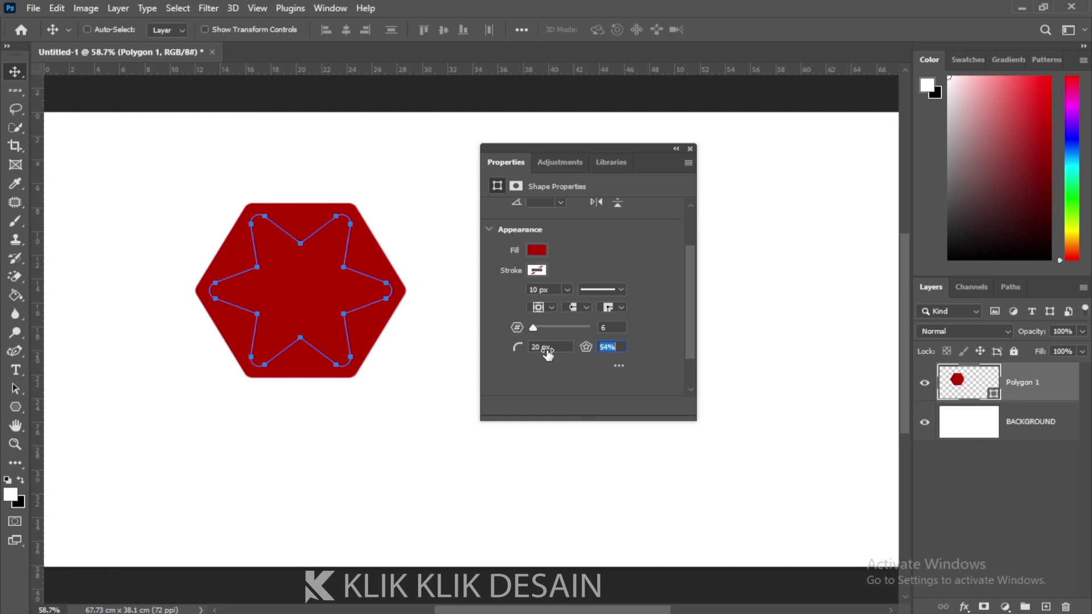
pyautogui.moveTo(548, 354); pyautogui.dragTo(548, 354)
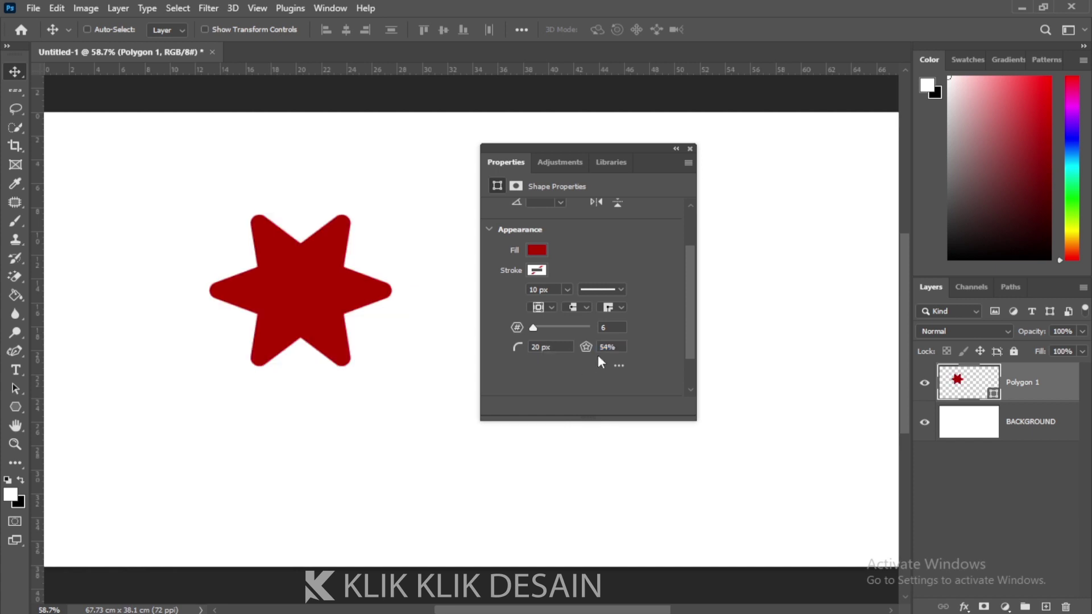
pyautogui.click(616, 328)
pyautogui.write('5')
pyautogui.press('Return')
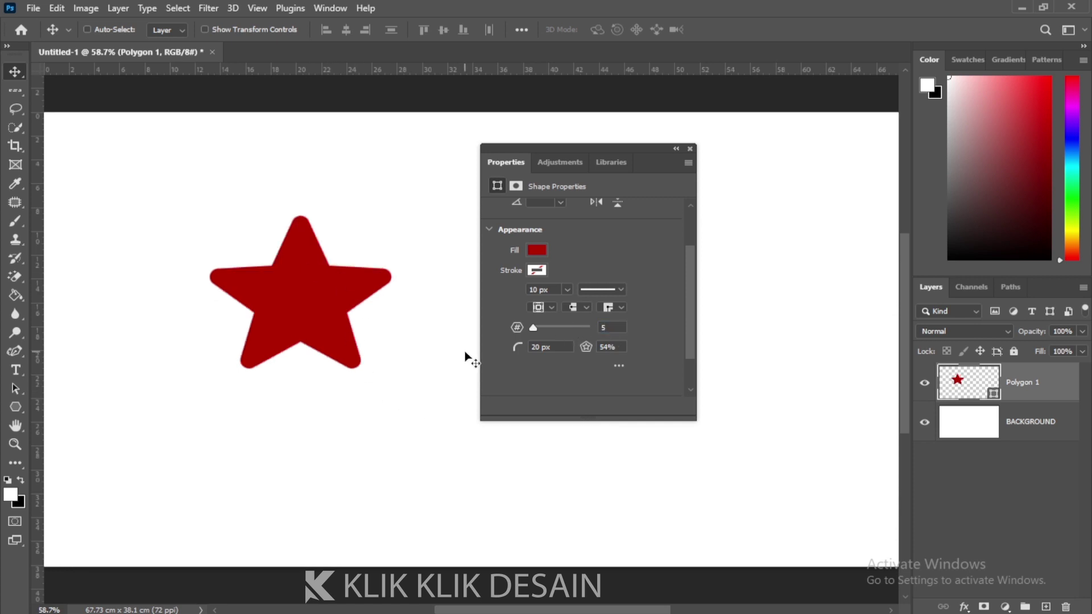
# Step: Set the star's corner radius to 0 px and move it slightly left and down
pyautogui.moveTo(564, 348); pyautogui.dragTo(495, 350)
pyautogui.write('0')
pyautogui.press('Return')
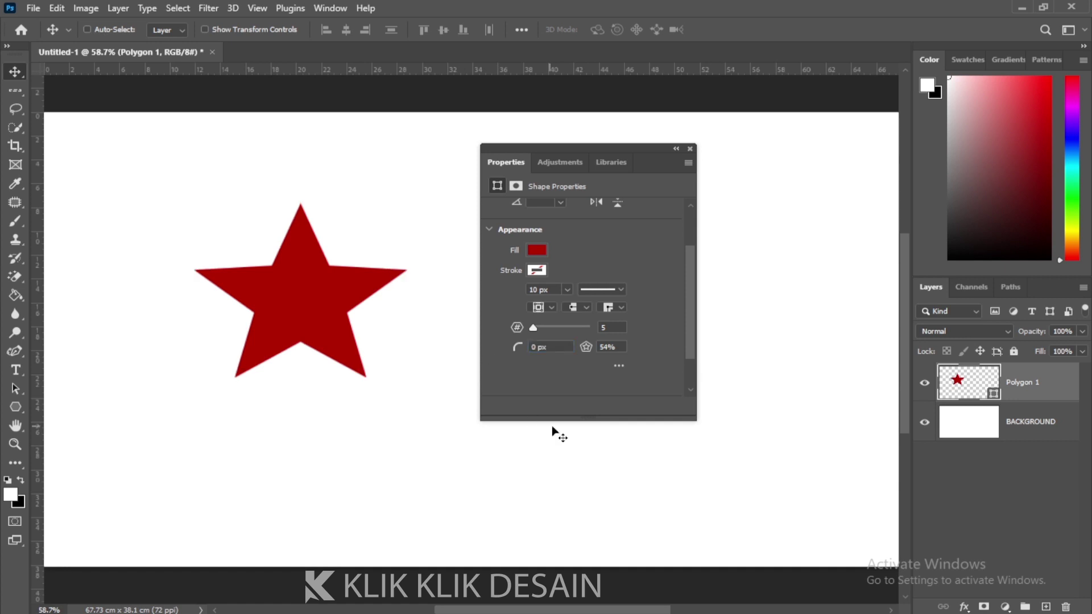
pyautogui.click(690, 149)
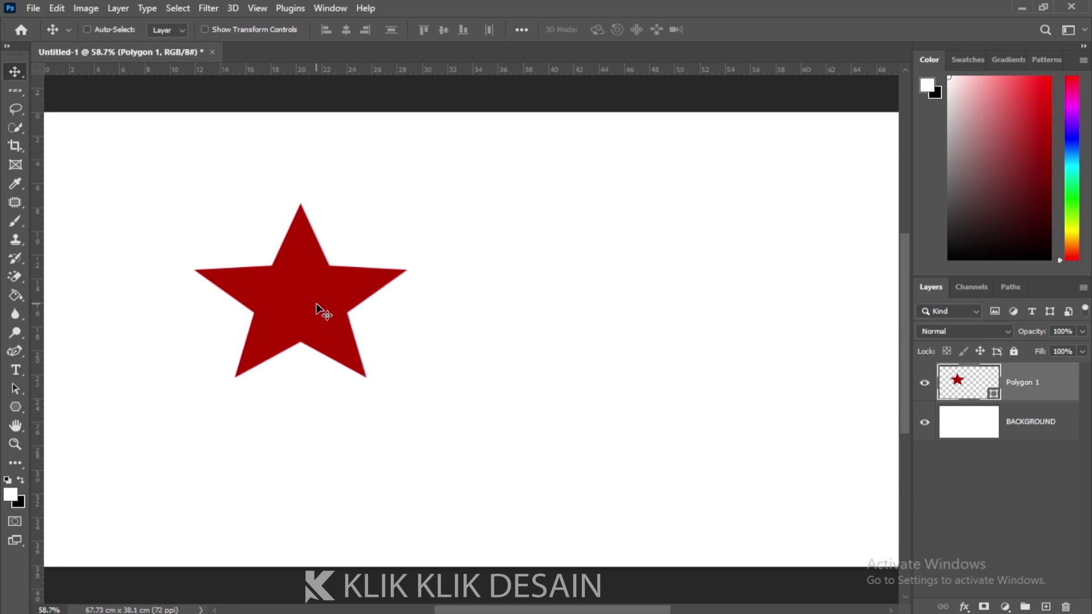
pyautogui.moveTo(319, 312); pyautogui.dragTo(265, 339)
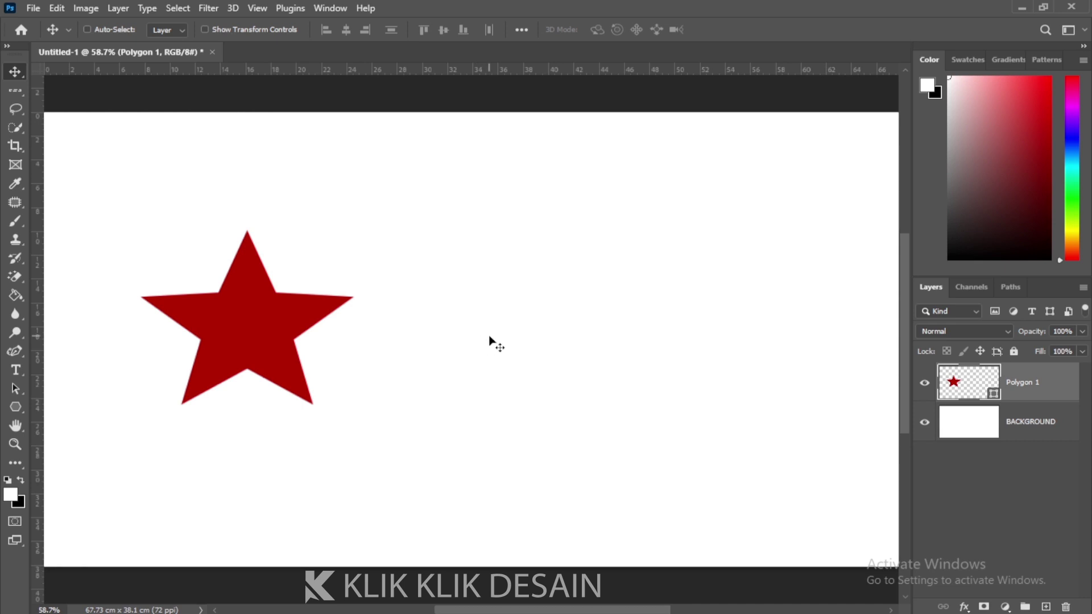
# Step: Create a new 8 × 8 cm document at 72 ppi, with units in centimetres
pyautogui.hotkey('ctrl', 'n')
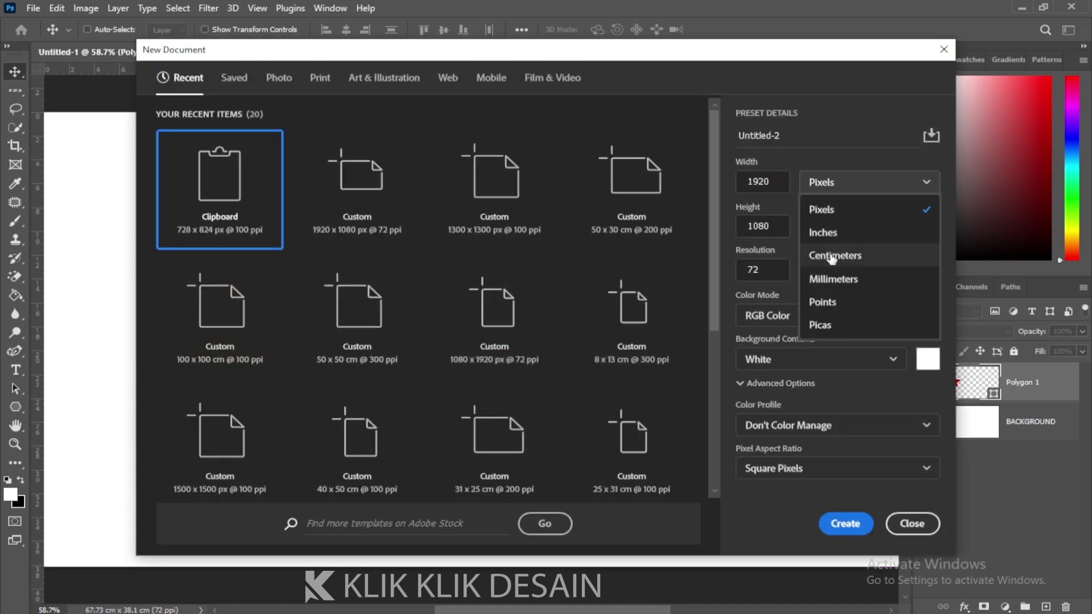
pyautogui.click(835, 255)
pyautogui.moveTo(786, 182); pyautogui.dragTo(725, 185)
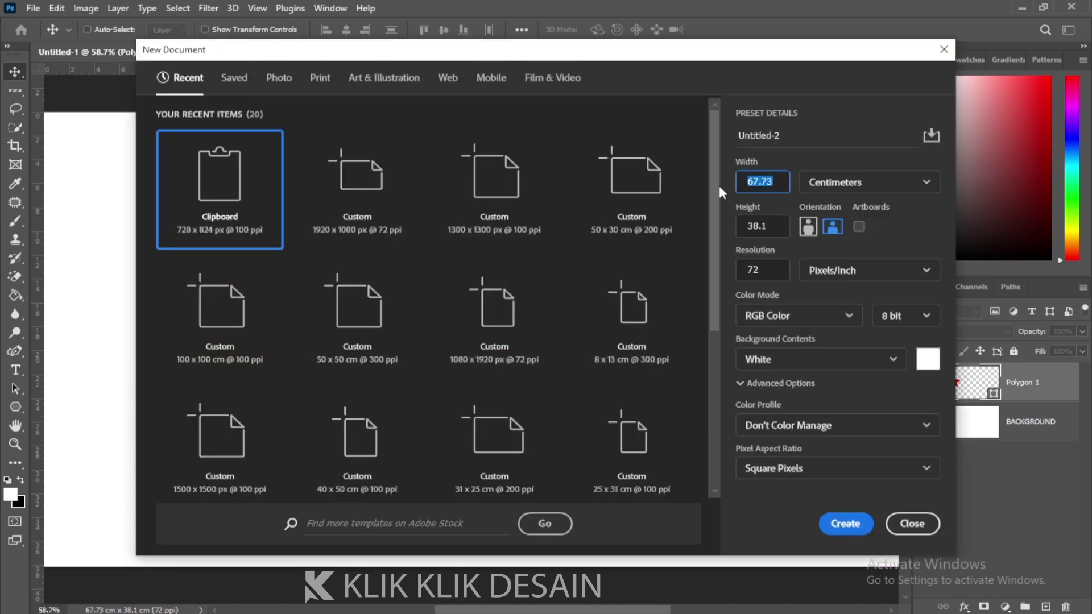
pyautogui.write('8')
pyautogui.press('Tab')
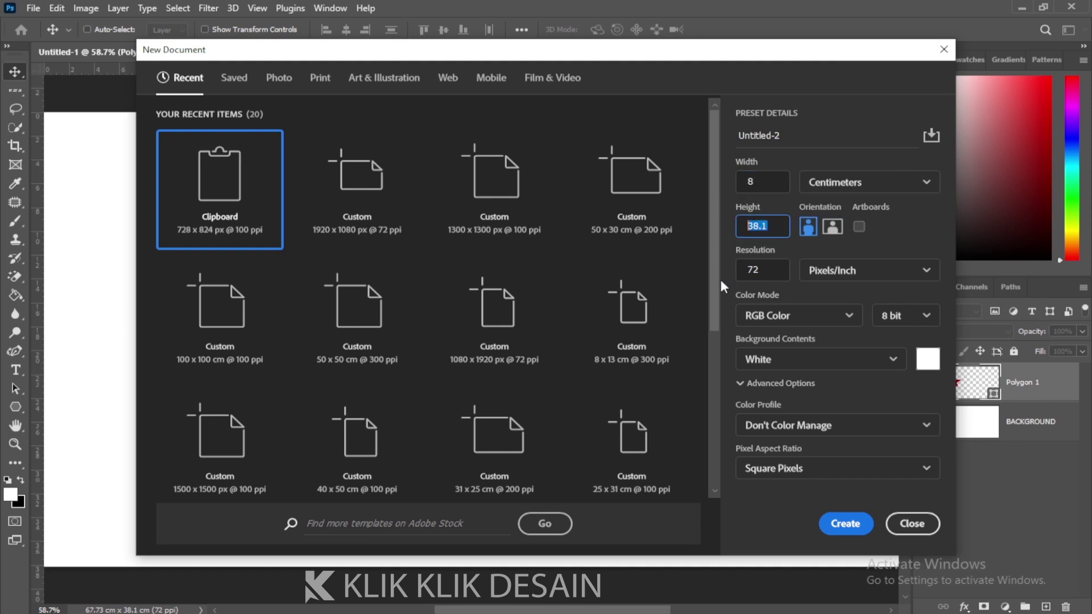
pyautogui.write('8')
pyautogui.click(845, 523)
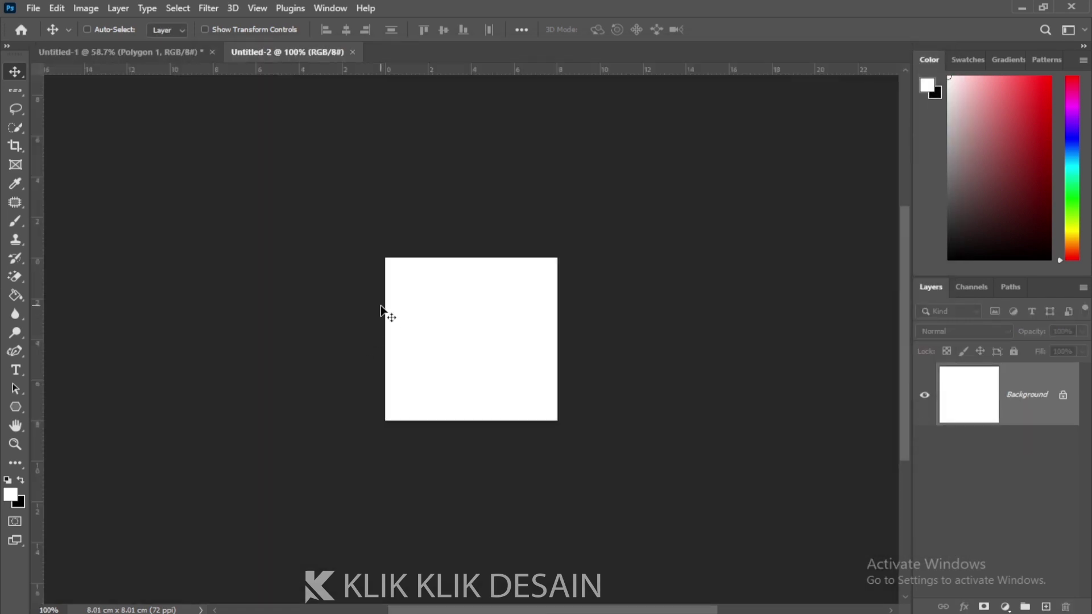
pyautogui.hotkey('ctrl', '+')
pyautogui.click(91, 8)
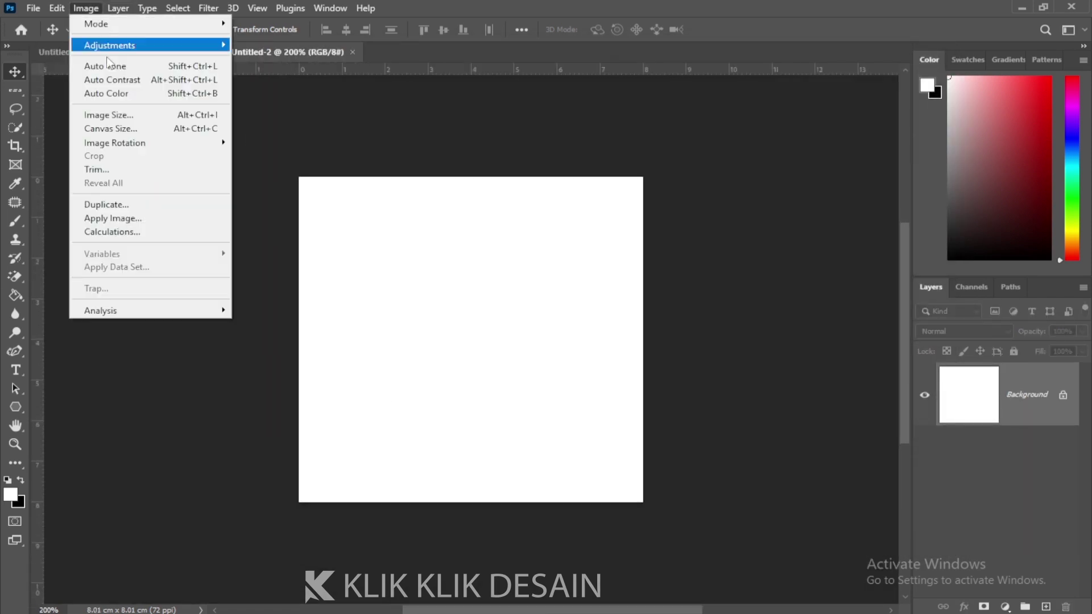
pyautogui.click(109, 114)
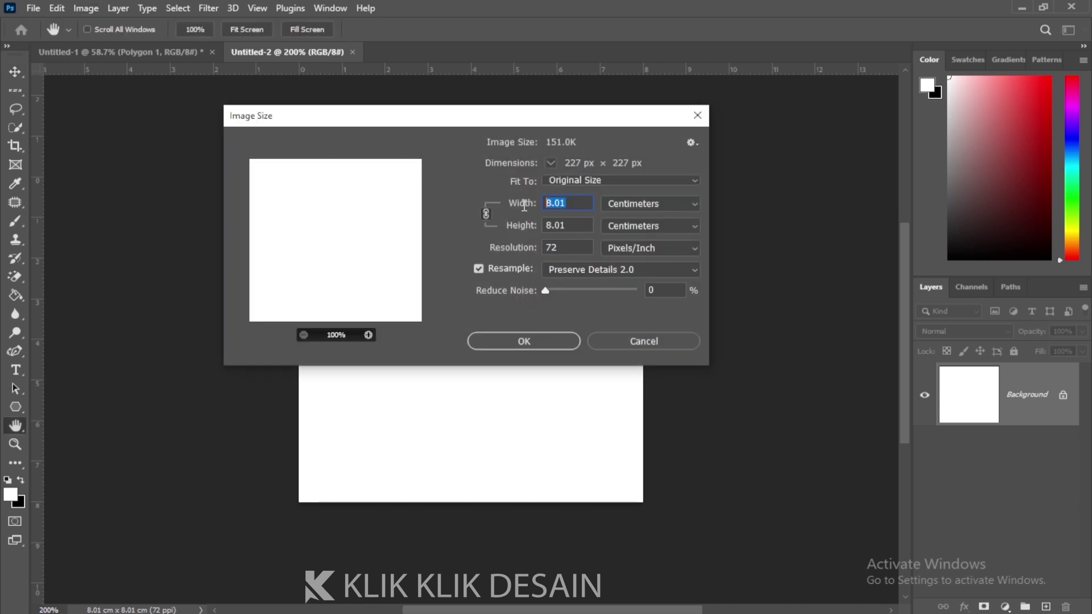
pyautogui.press('Tab')
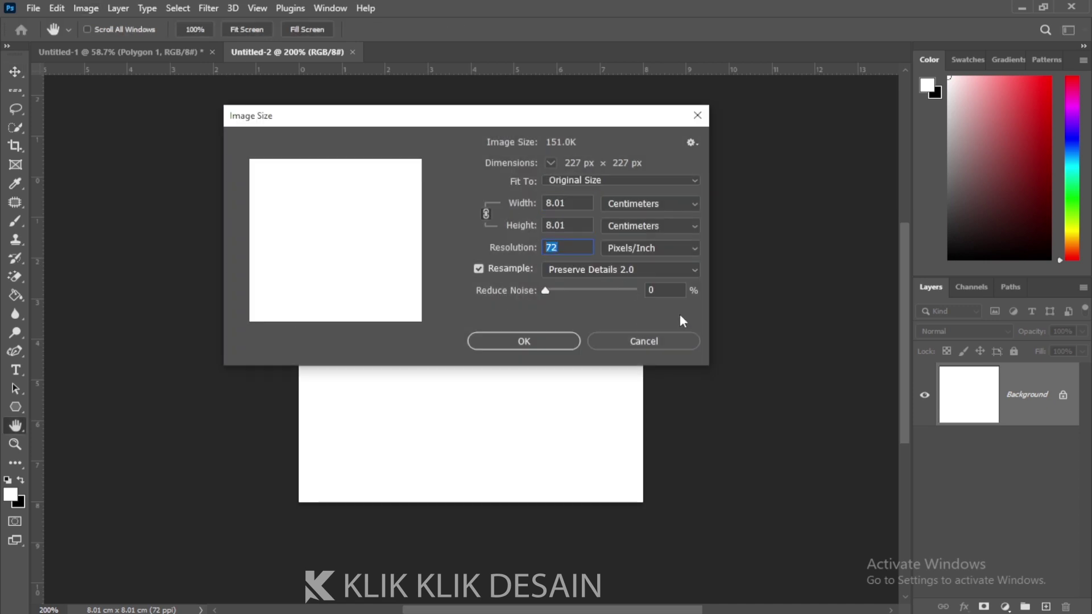
pyautogui.click(546, 343)
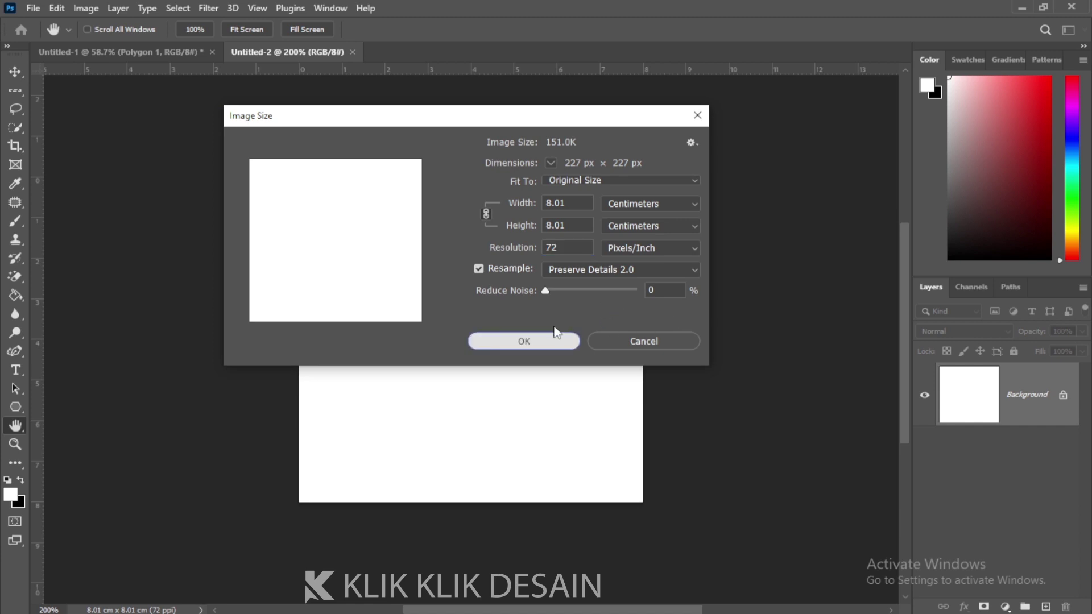
pyautogui.press('Return')
pyautogui.press('v')
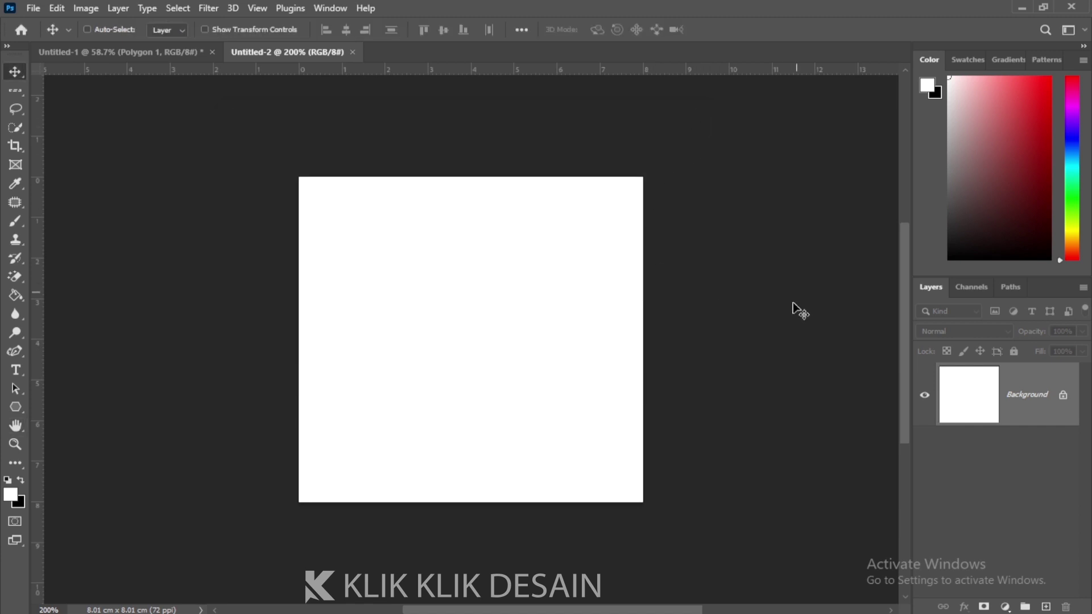
pyautogui.click(263, 7)
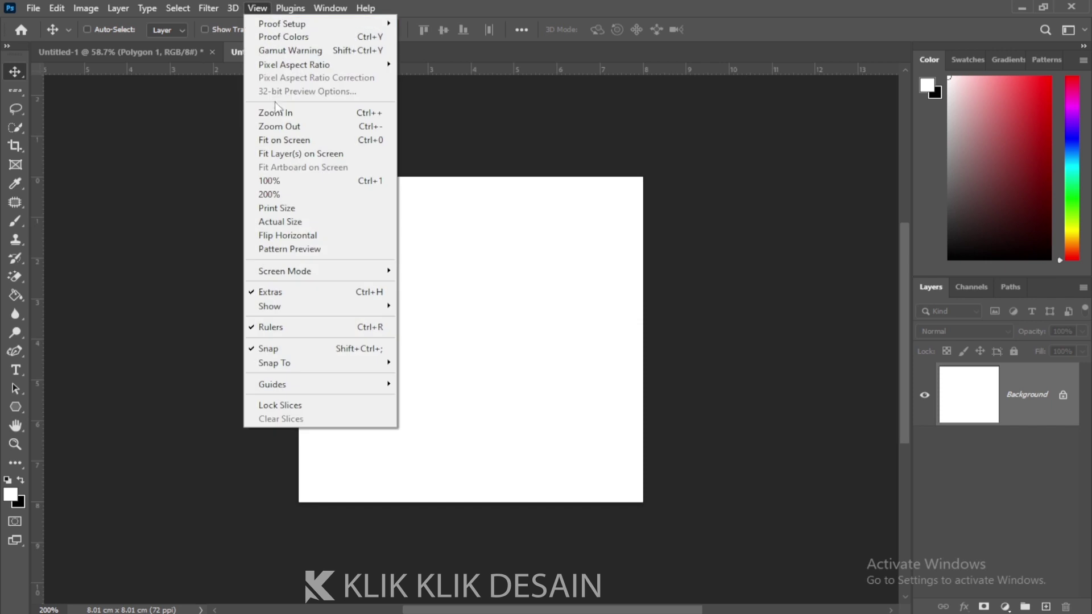
pyautogui.click(279, 140)
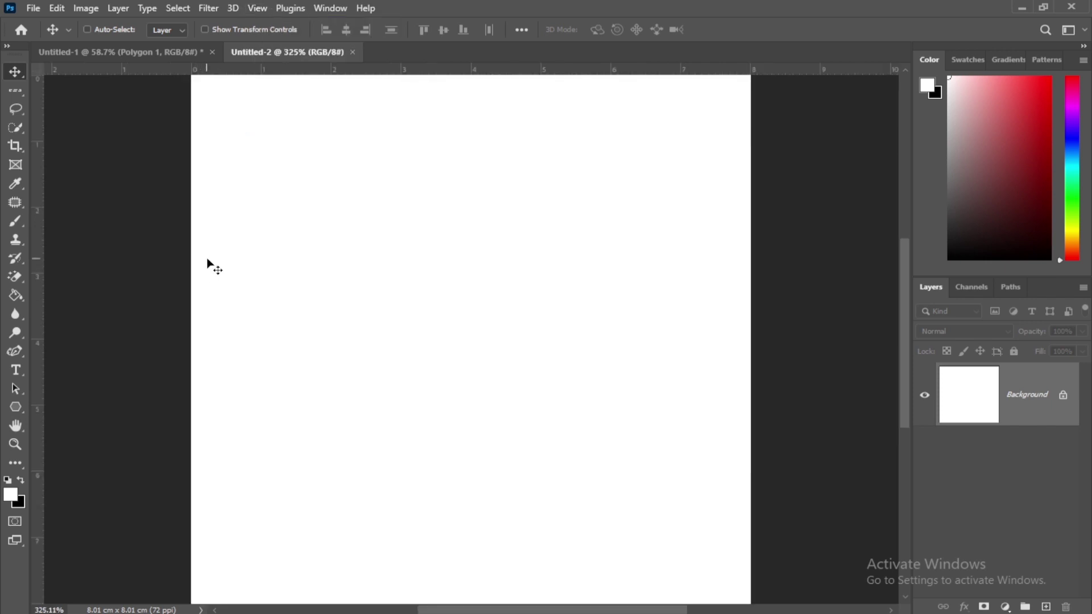
# Step: Draw a large black-filled hexagon in the middle of the canvas with the Polygon Tool
pyautogui.click(15, 405)
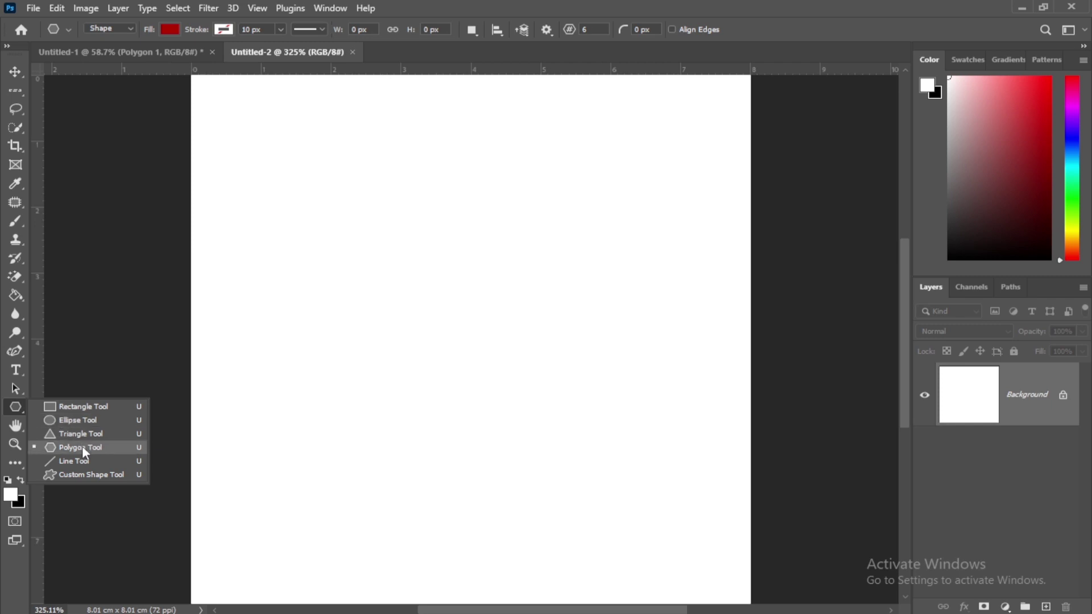
pyautogui.click(82, 447)
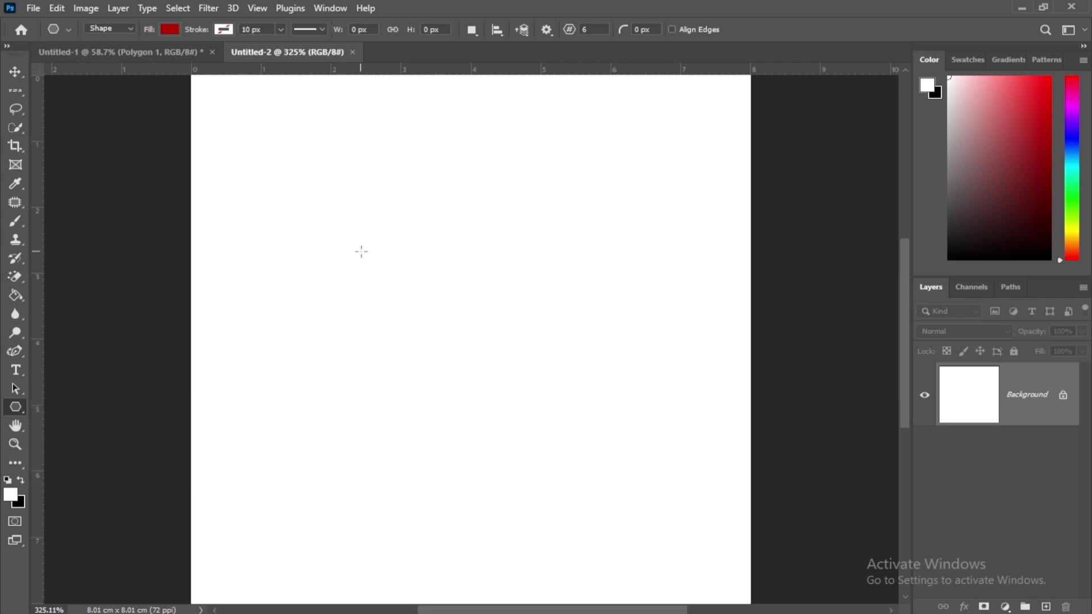
pyautogui.click(168, 30)
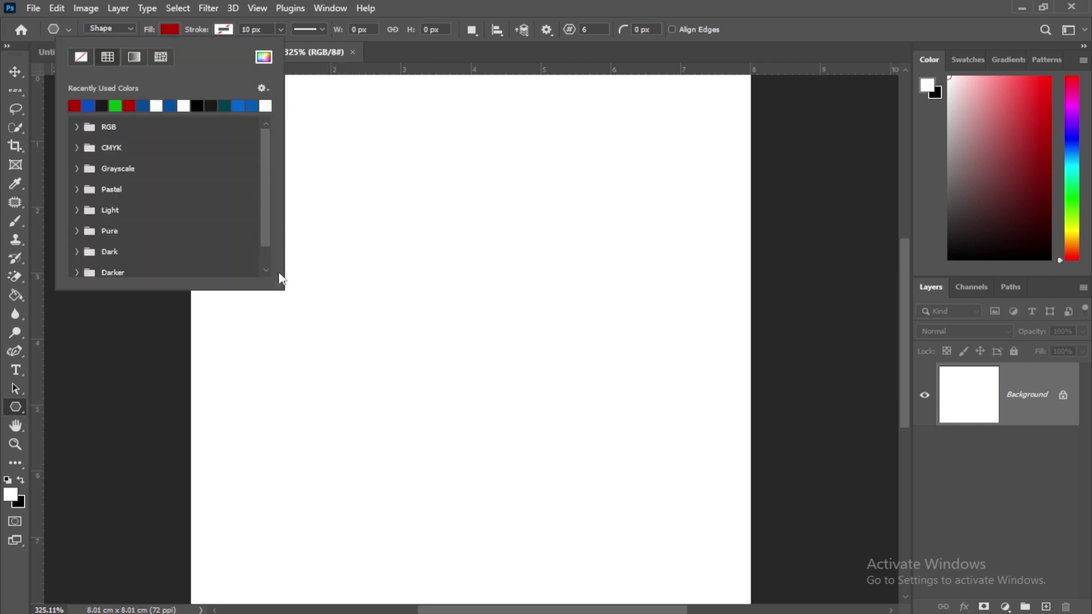
pyautogui.click(196, 106)
pyautogui.click(453, 17)
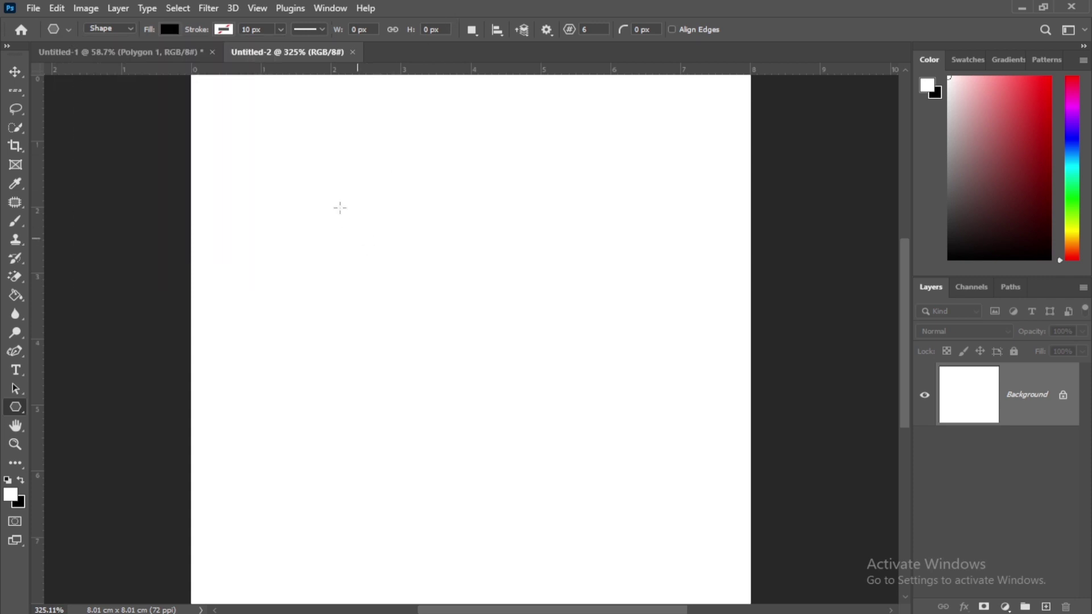
pyautogui.moveTo(340, 208); pyautogui.dragTo(630, 520)
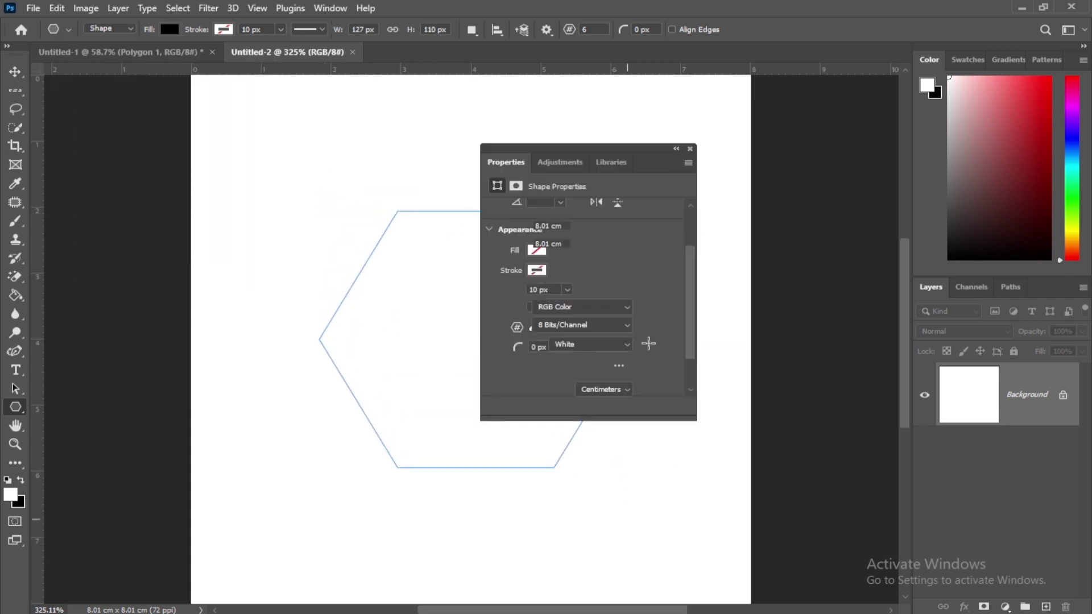
# Step: Turn the hexagon into a five-pointed star with a 50% star ratio
pyautogui.moveTo(615, 168); pyautogui.dragTo(755, 110)
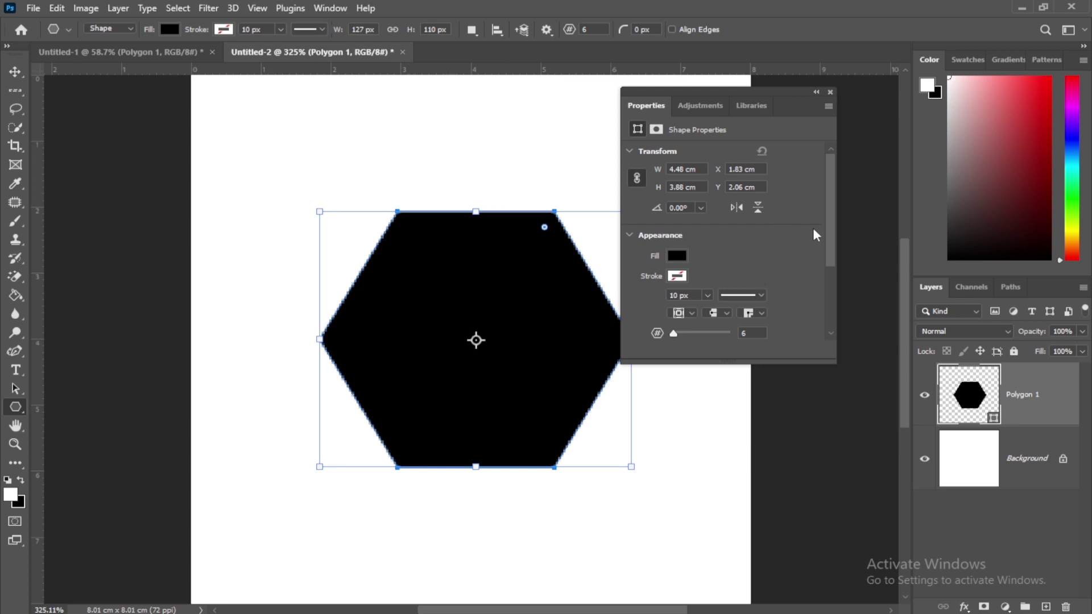
pyautogui.scroll(-2, 819, 250)
pyautogui.scroll(-2, 831, 276)
pyautogui.click(752, 225)
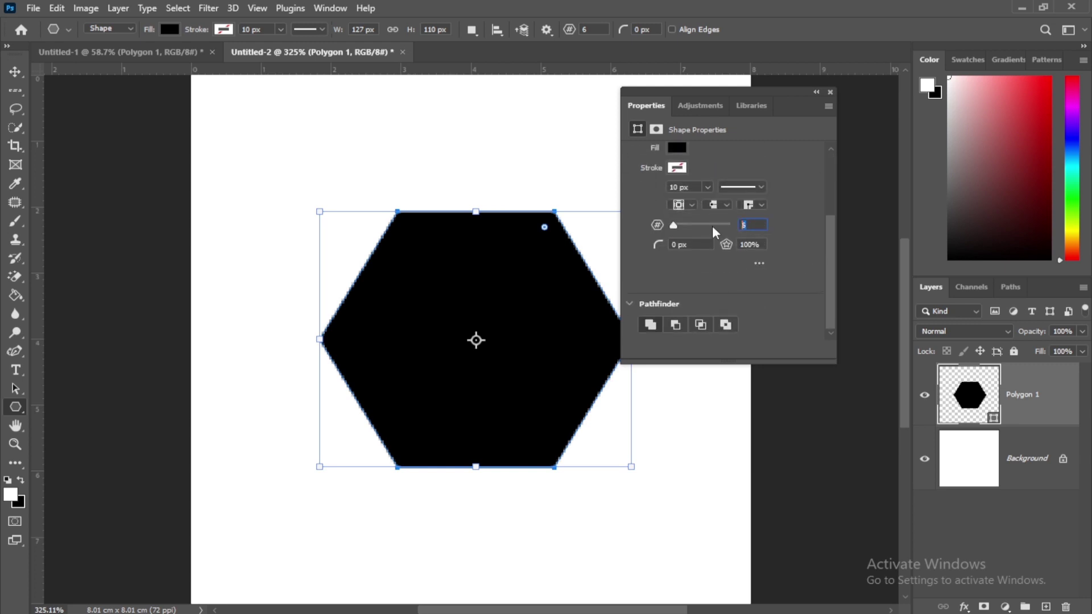
pyautogui.write('5')
pyautogui.moveTo(726, 244); pyautogui.dragTo(687, 255)
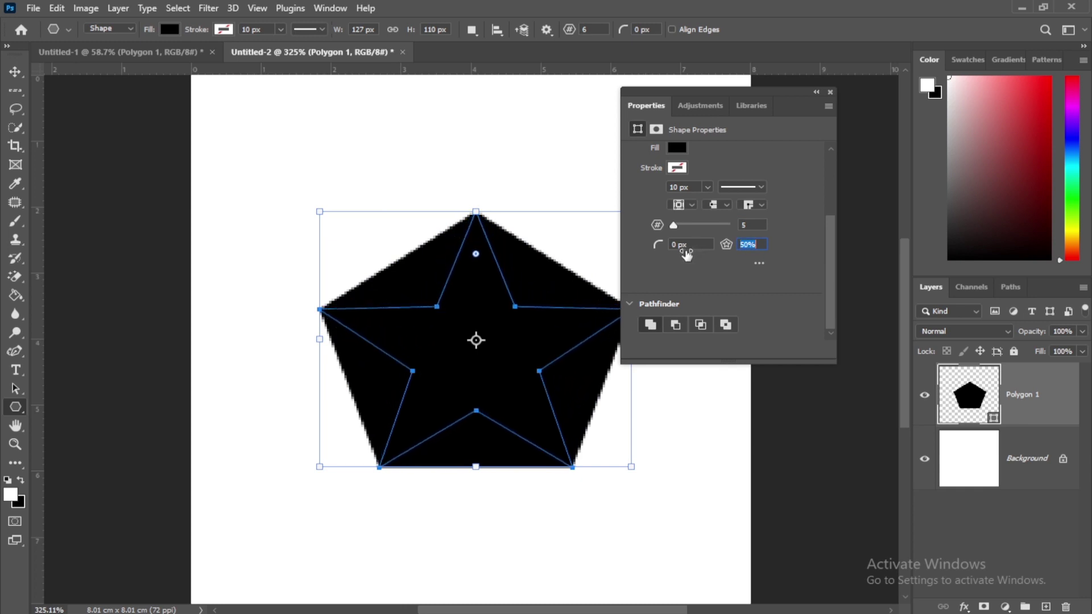
pyautogui.click(830, 93)
pyautogui.click(15, 71)
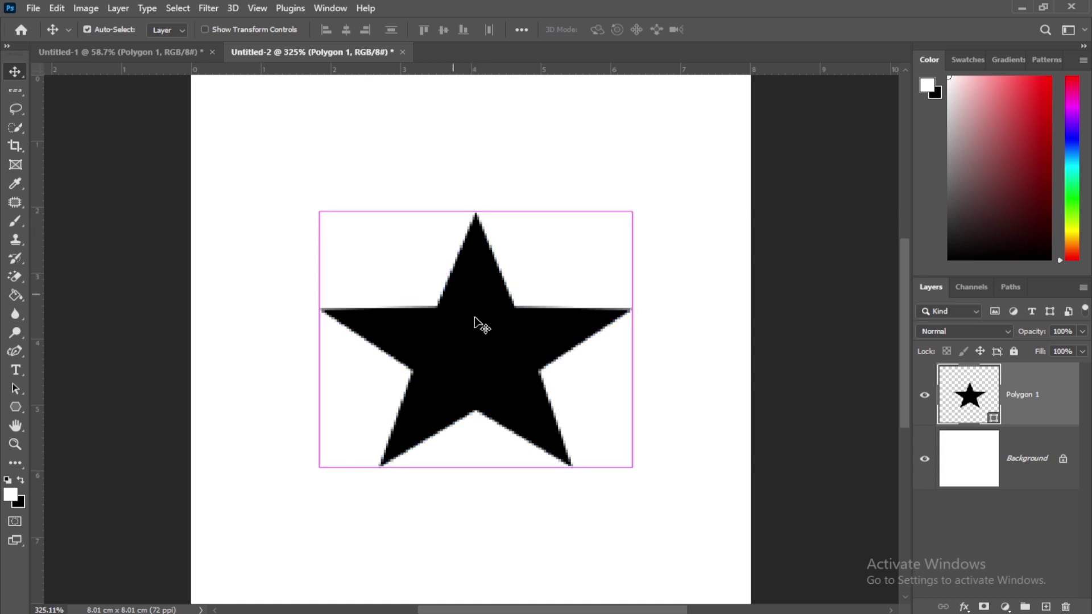
# Step: Zoom in to inspect the star's edges, then zoom back out to the whole star
pyautogui.hotkey('ctrl', '+')
pyautogui.hotkey('ctrl', '+')
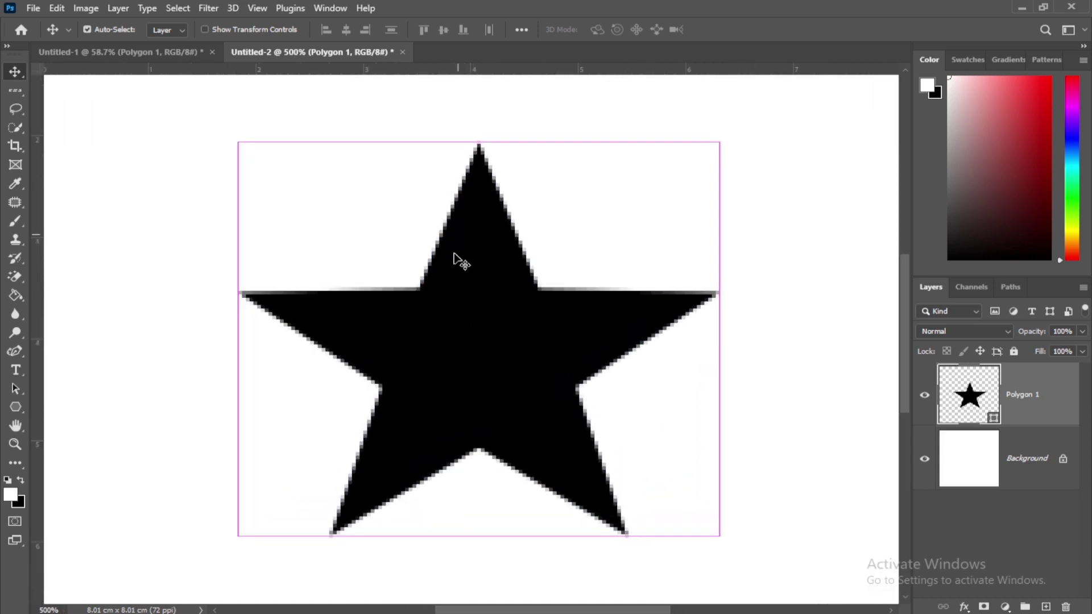
pyautogui.hotkey('ctrl', '-')
pyautogui.moveTo(482, 284); pyautogui.dragTo(538, 291)
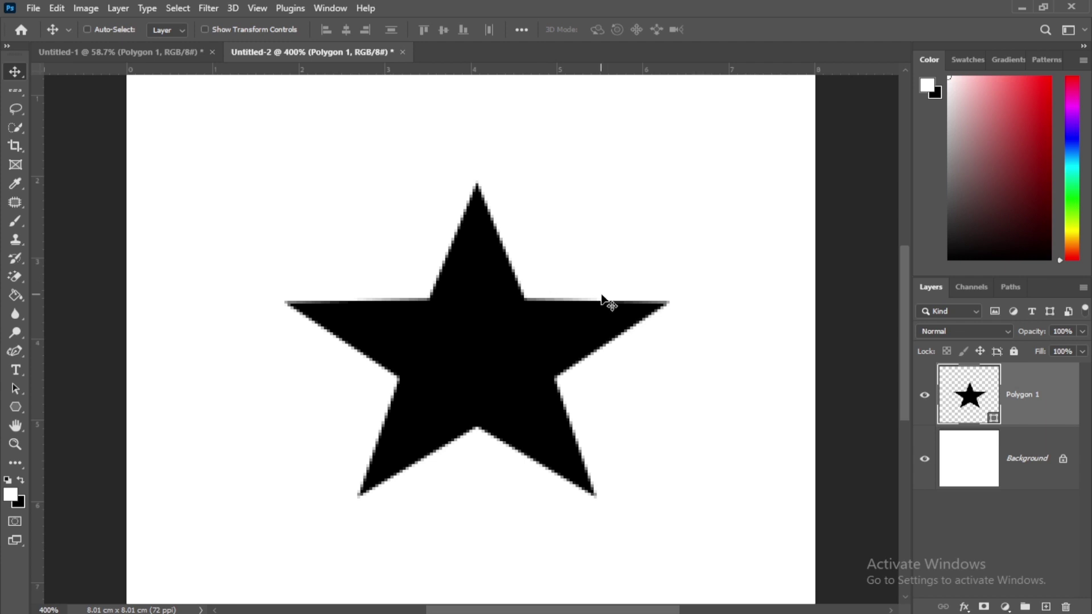
pyautogui.hotkey('ctrl', '-')
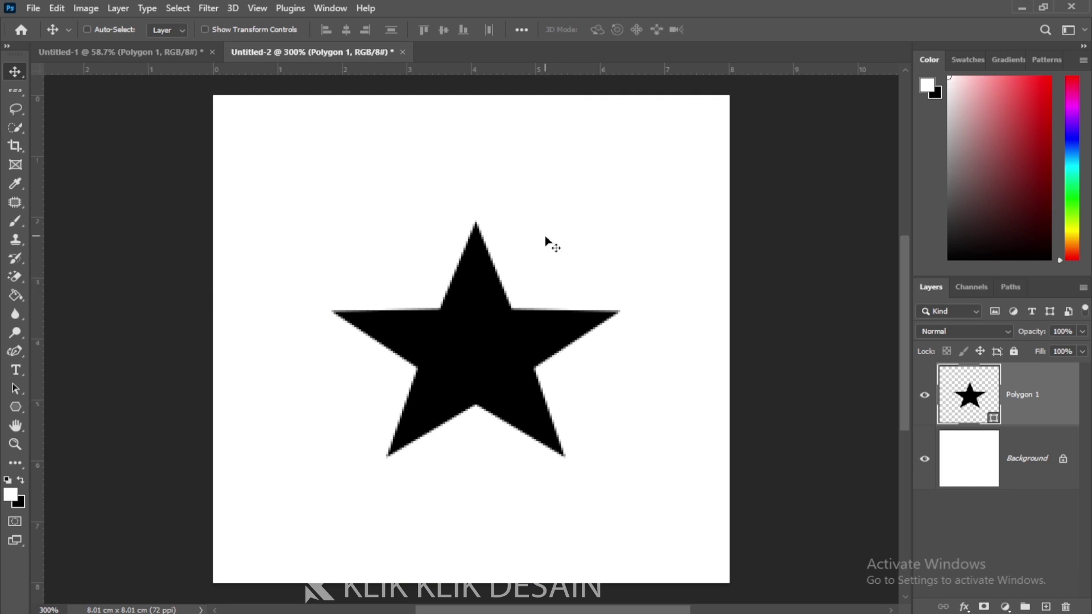
# Step: Rename the Polygon 1 layer to STAR
pyautogui.doubleClick(1024, 395)
pyautogui.write('STAR')
pyautogui.press('Return')
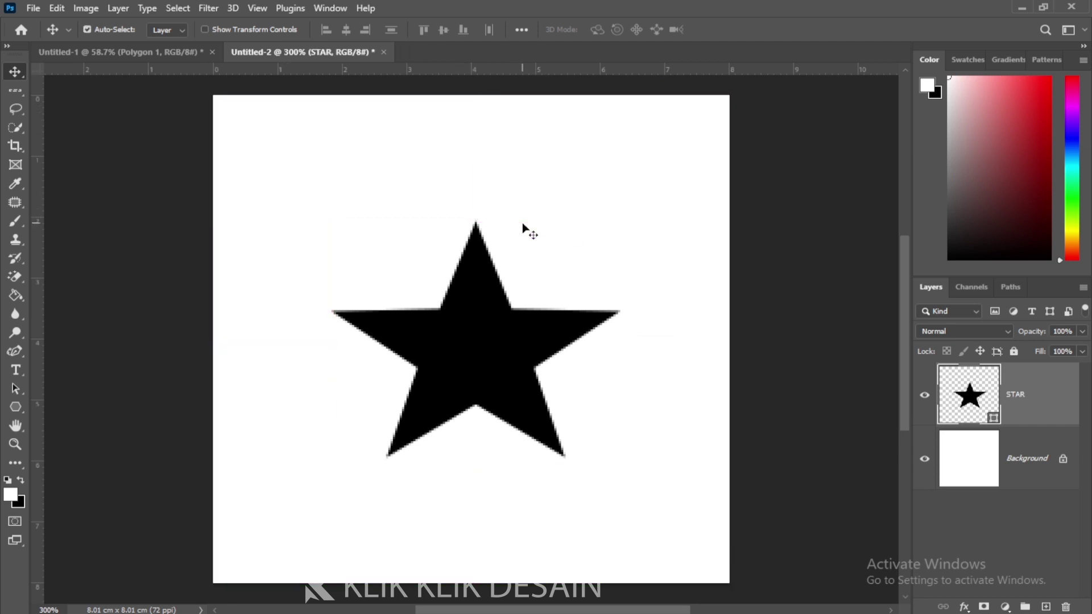
pyautogui.hotkey('ctrl', 'n')
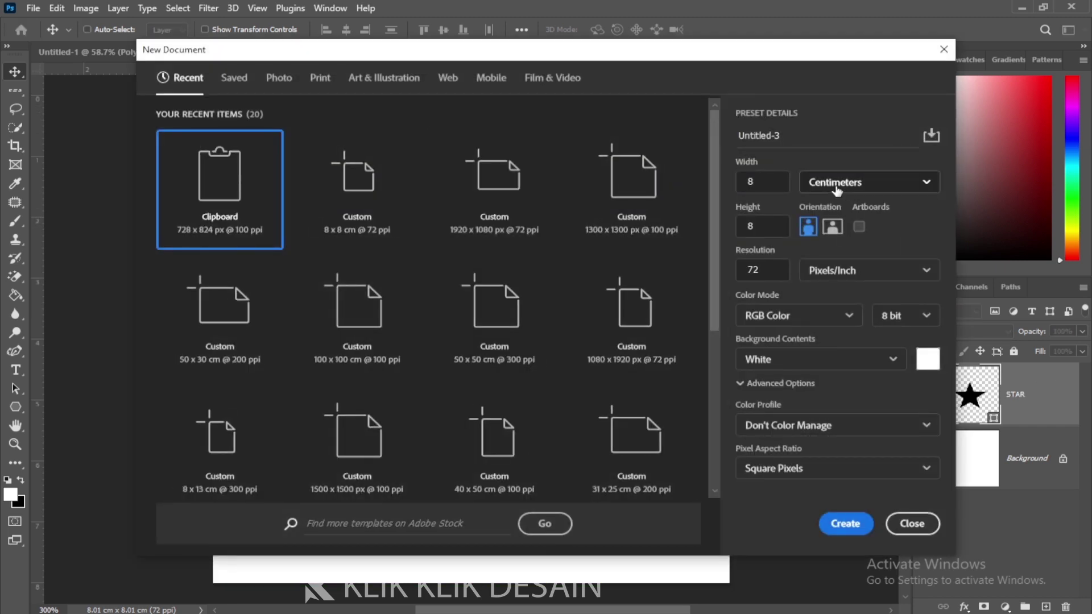
# Step: Make the new document 200 cm wide and 200 cm tall and create it
pyautogui.doubleClick(759, 182)
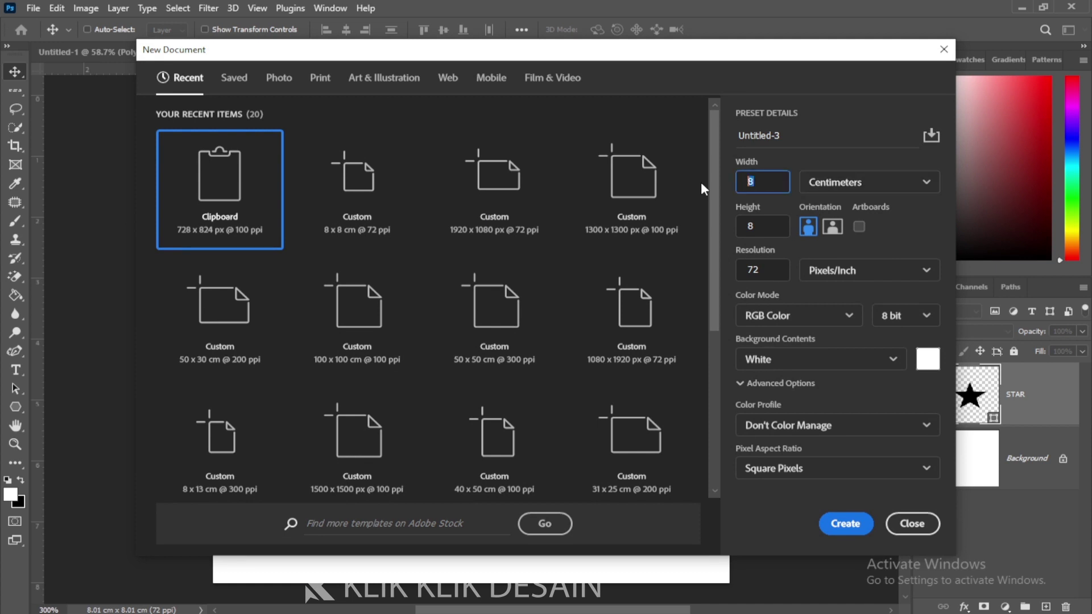
pyautogui.write('2')
pyautogui.write('00')
pyautogui.doubleClick(773, 225)
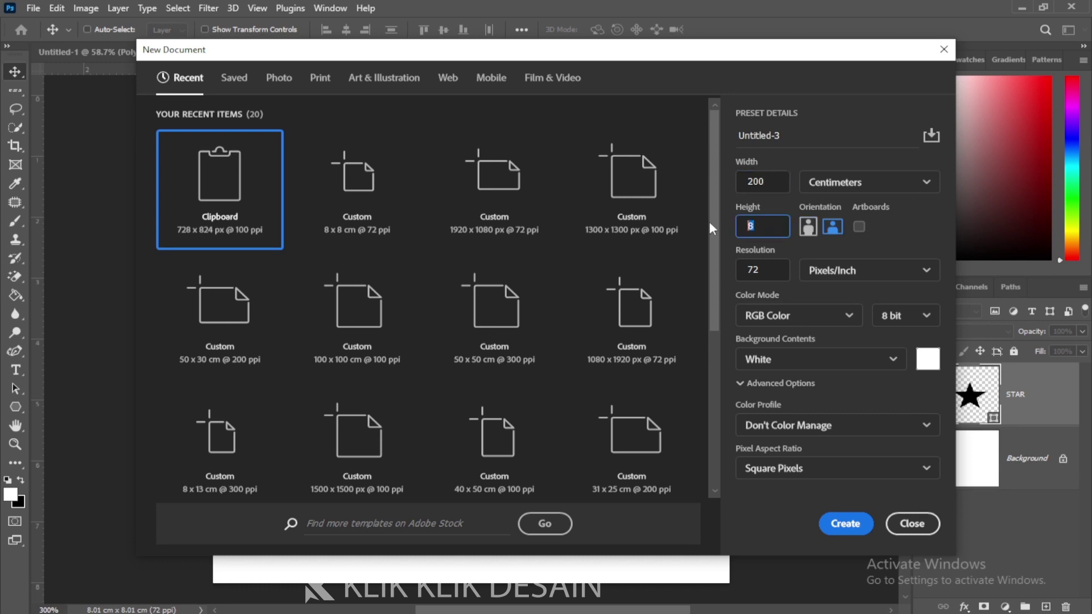
pyautogui.write('200')
pyautogui.doubleClick(778, 182)
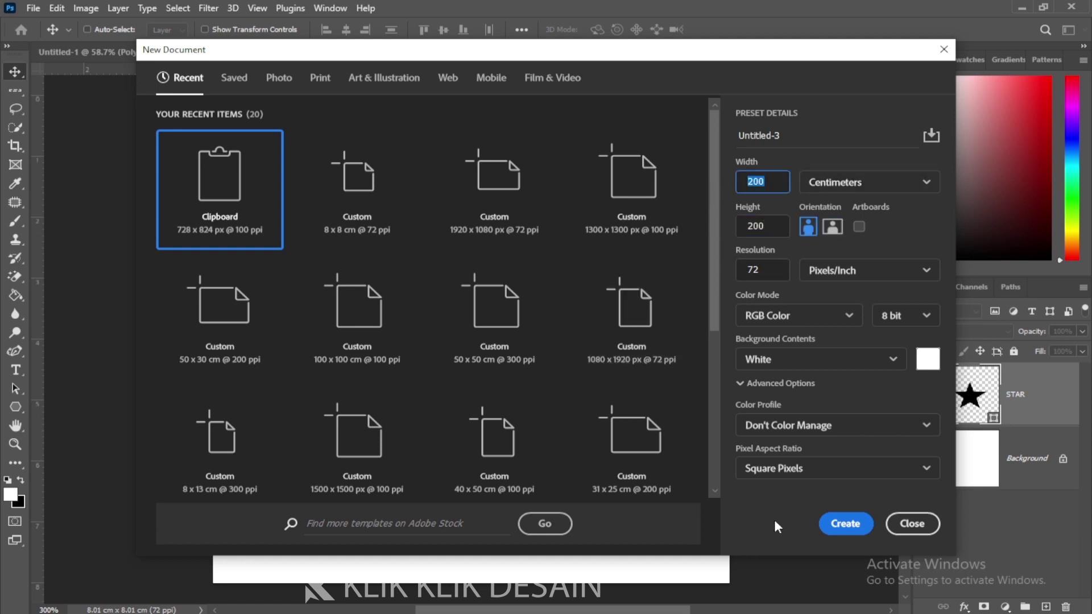
pyautogui.click(844, 524)
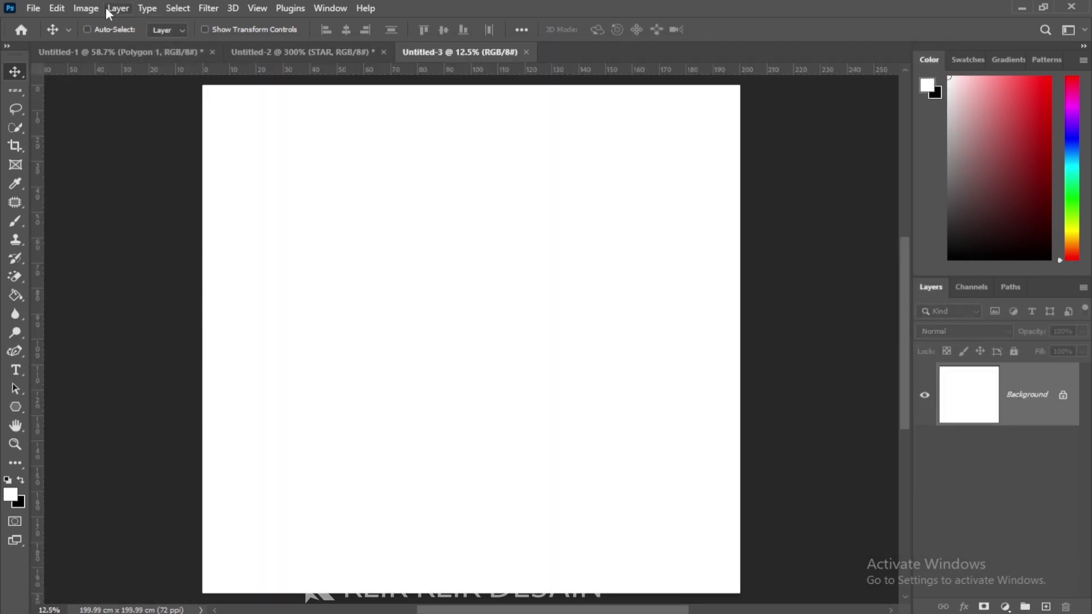
# Step: Check Untitled-3's image size, 5669 × 5669 px
pyautogui.click(86, 8)
pyautogui.click(149, 115)
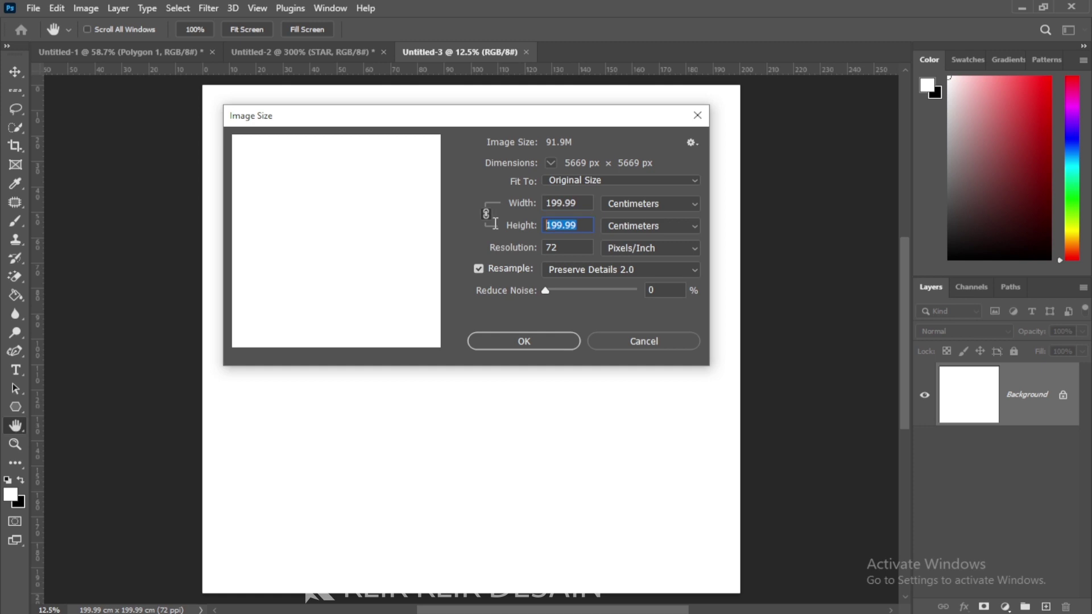
pyautogui.click(697, 115)
# Step: Check Untitled-2's 8.01 cm image size and nudge the star up and left
pyautogui.click(266, 54)
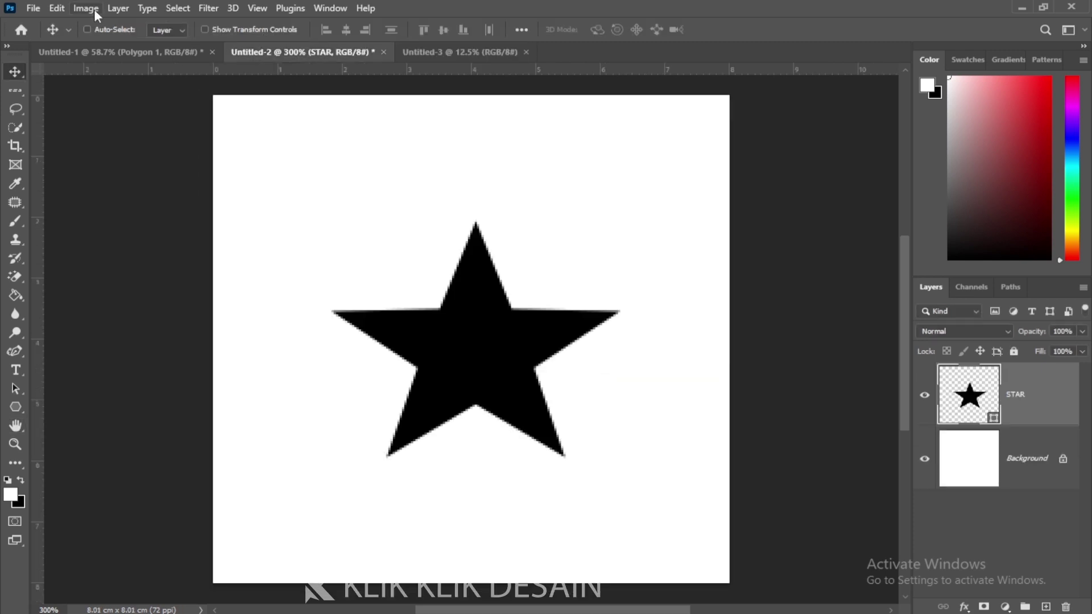
pyautogui.click(86, 8)
pyautogui.click(139, 115)
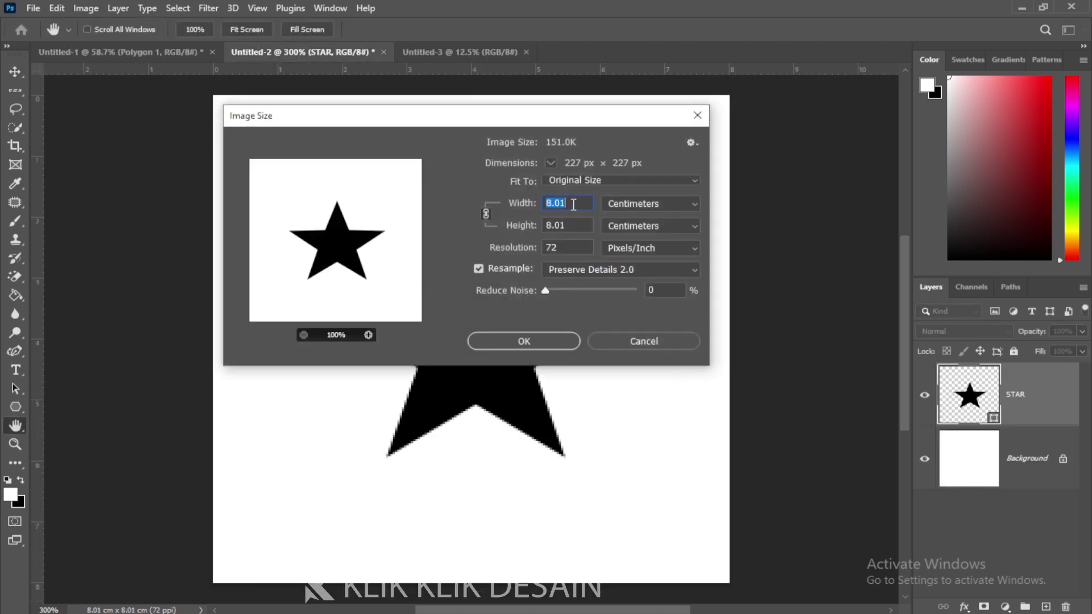
pyautogui.click(697, 115)
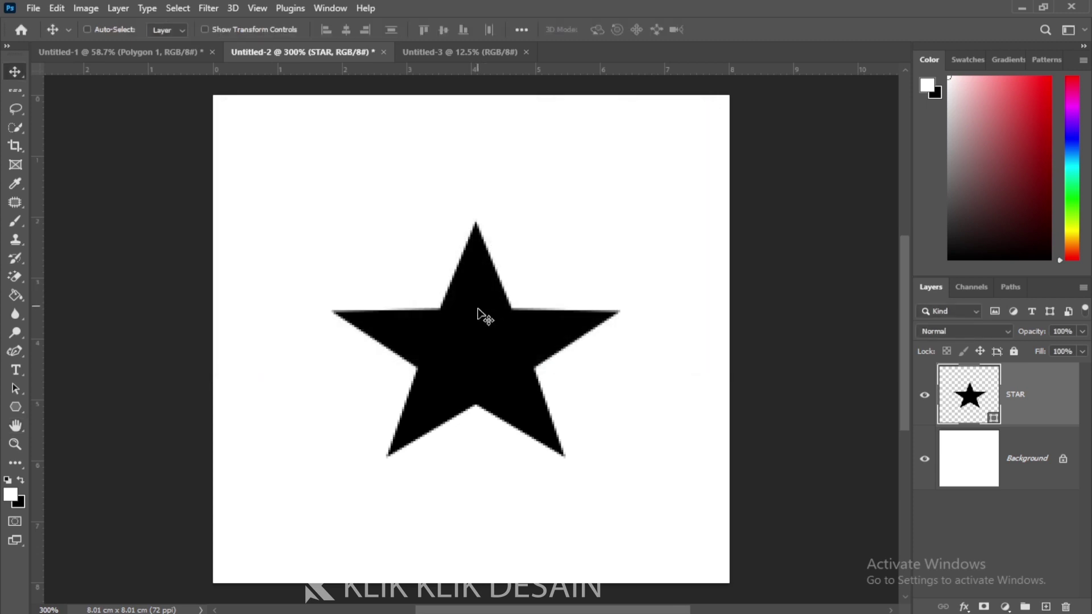
pyautogui.moveTo(482, 312)
pyautogui.mouseDown()
pyautogui.moveTo(478, 262)
pyautogui.moveTo(457, 285)
pyautogui.mouseUp()
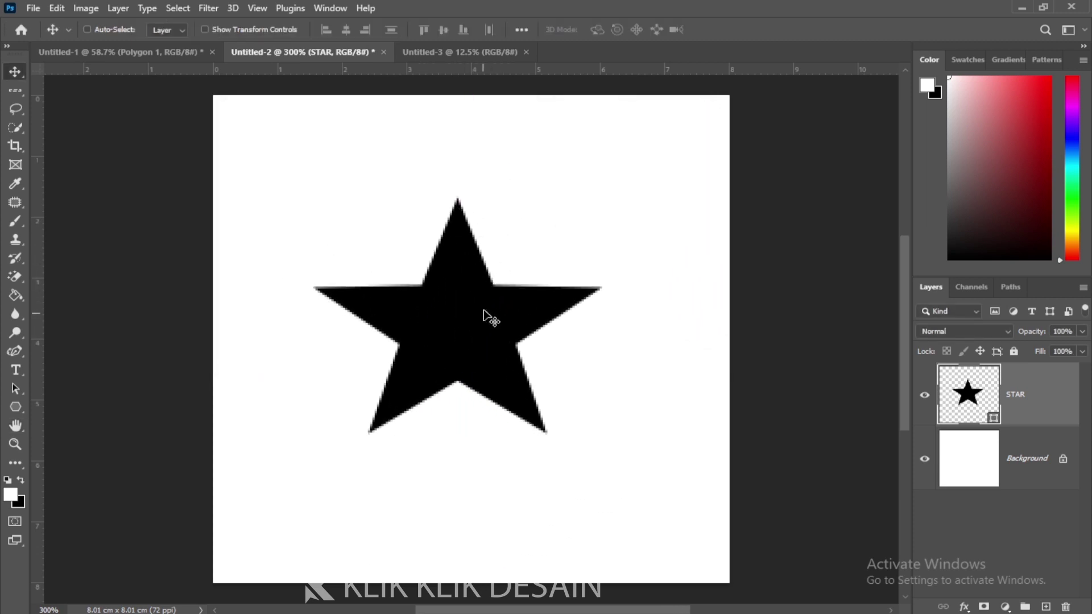
# Step: Drop the STAR layer into Untitled-3, enlarge it to nearly fill the canvas, and nudge it right
pyautogui.moveTo(458, 302); pyautogui.dragTo(460, 54)
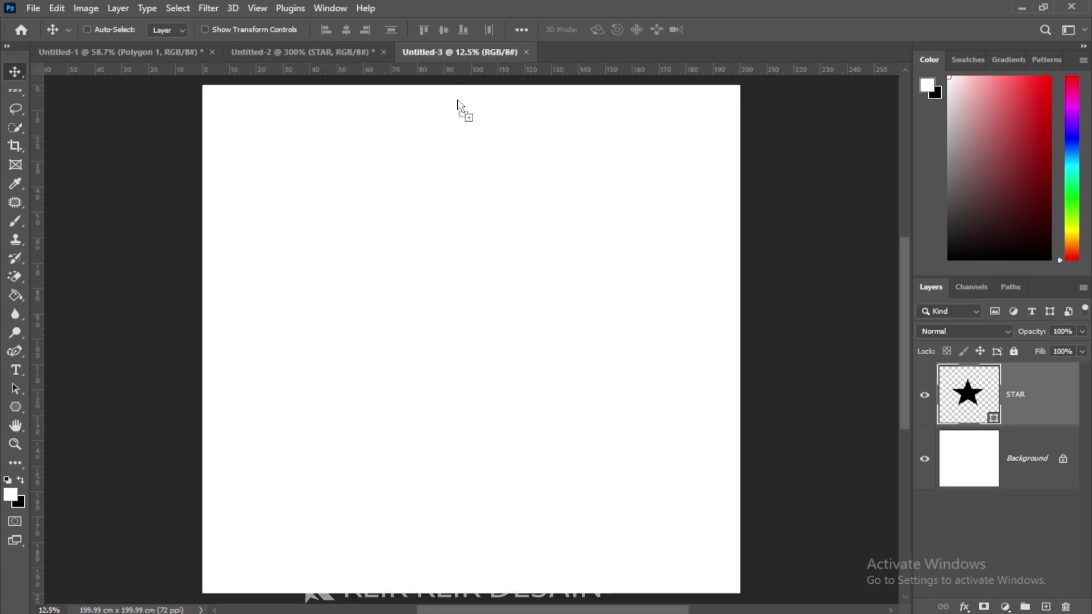
pyautogui.moveTo(460, 54)
pyautogui.mouseDown()
pyautogui.moveTo(503, 341)
pyautogui.moveTo(477, 358)
pyautogui.mouseUp()
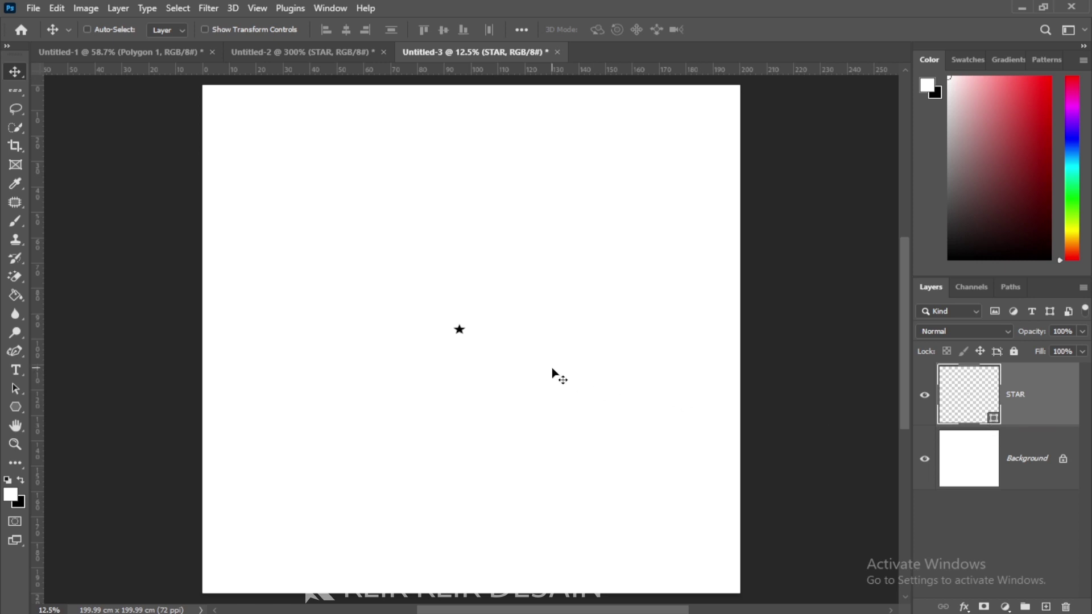
pyautogui.press('ctrl')
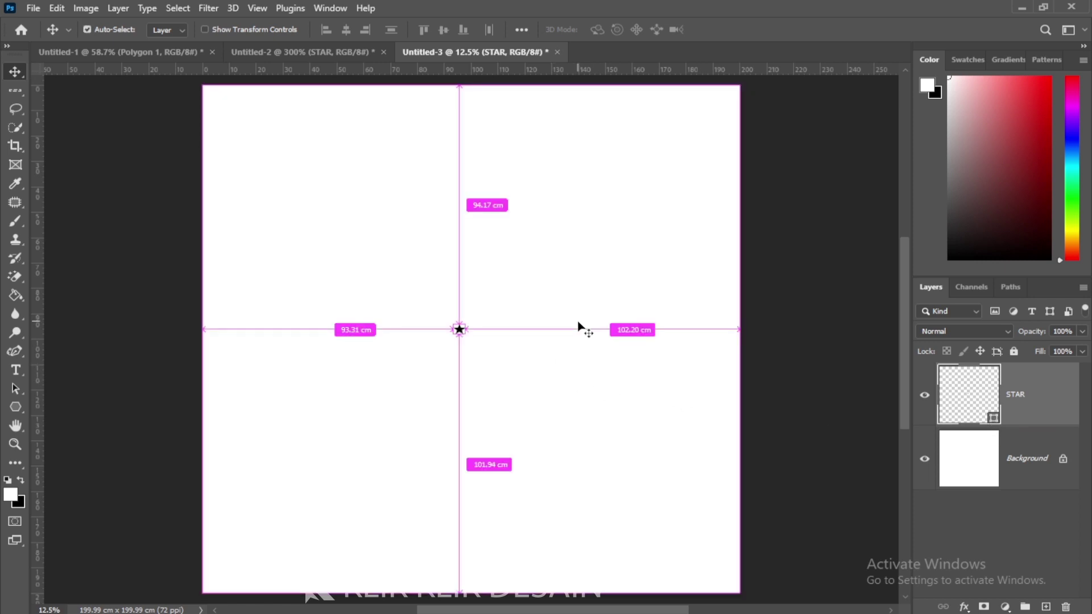
pyautogui.hotkey('ctrl', 't')
pyautogui.moveTo(468, 322)
pyautogui.mouseDown()
pyautogui.moveTo(654, 165)
pyautogui.moveTo(714, 131)
pyautogui.mouseUp()
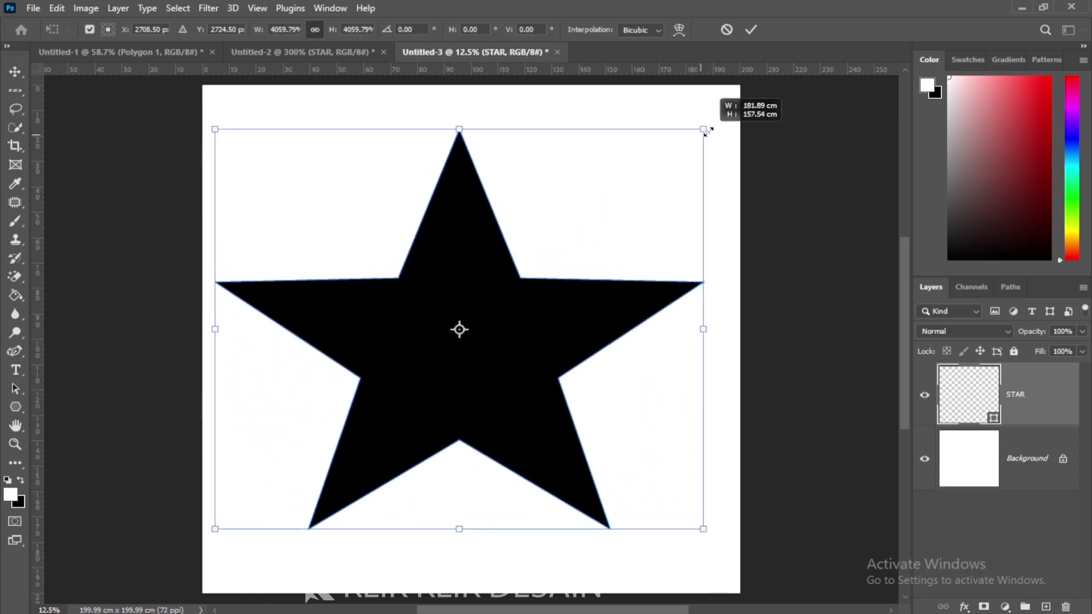
pyautogui.press('Return')
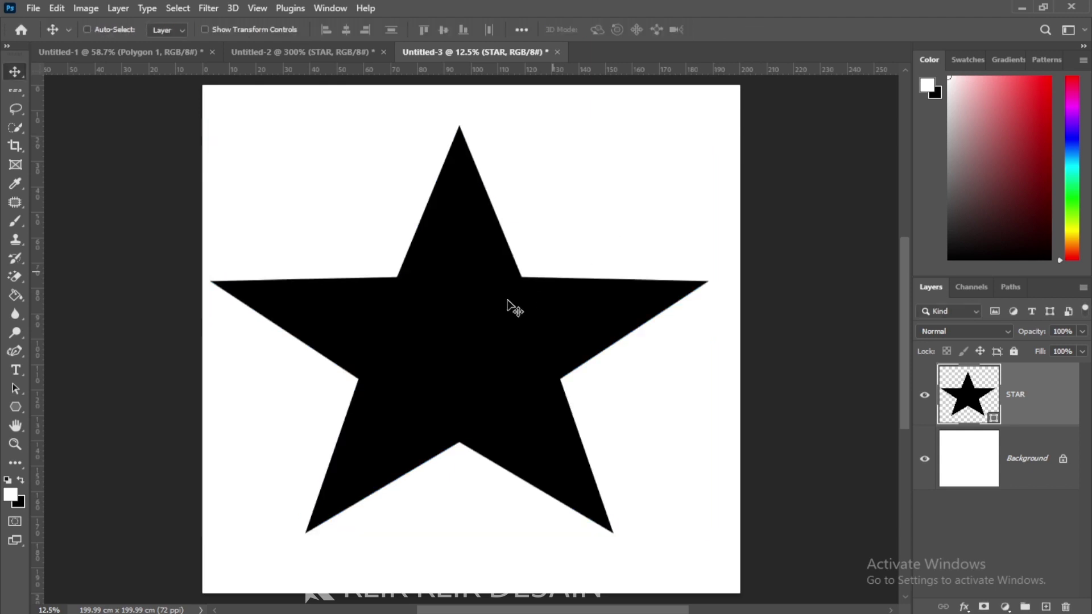
pyautogui.moveTo(453, 343); pyautogui.dragTo(473, 355)
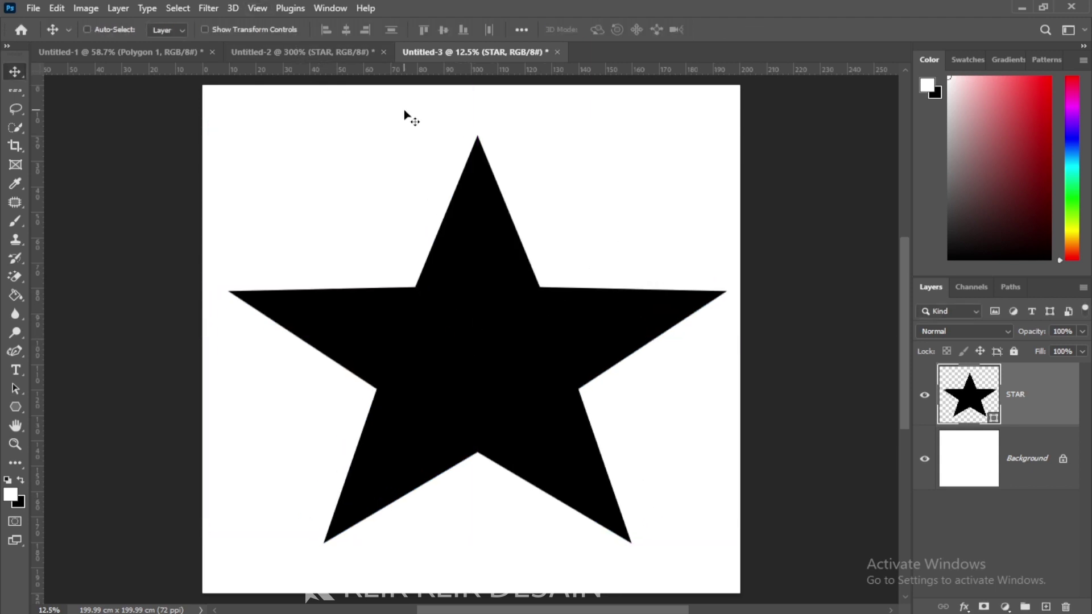
pyautogui.click(519, 256)
# Step: Zoom Untitled-3 to 50% and pan around the enlarged star's smooth edges
pyautogui.hotkey('ctrl', '+')
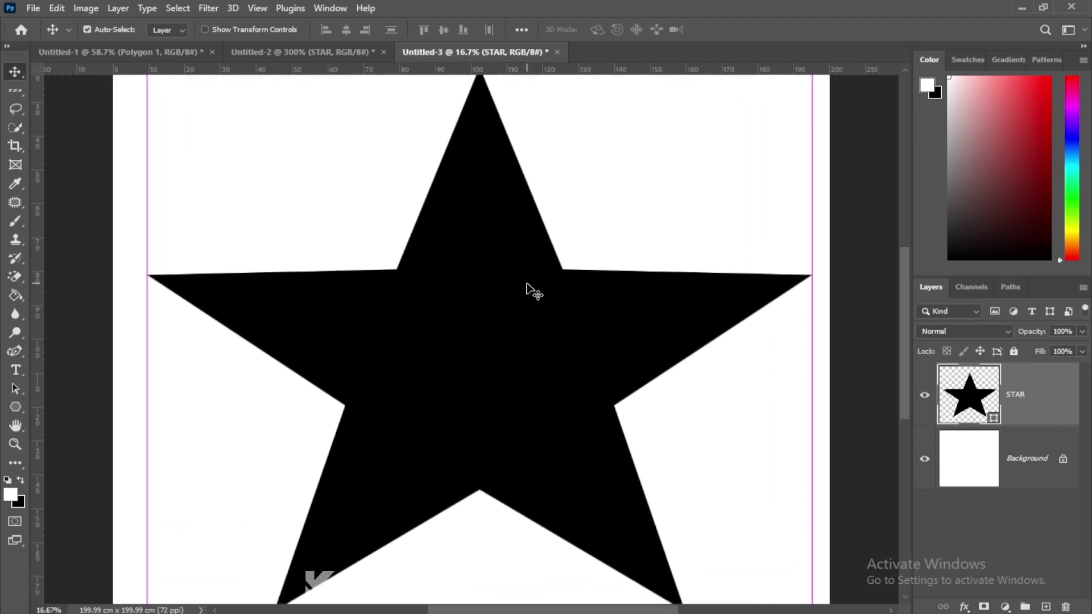
pyautogui.hotkey('ctrl', '+')
pyautogui.moveTo(398, 202); pyautogui.dragTo(407, 449)
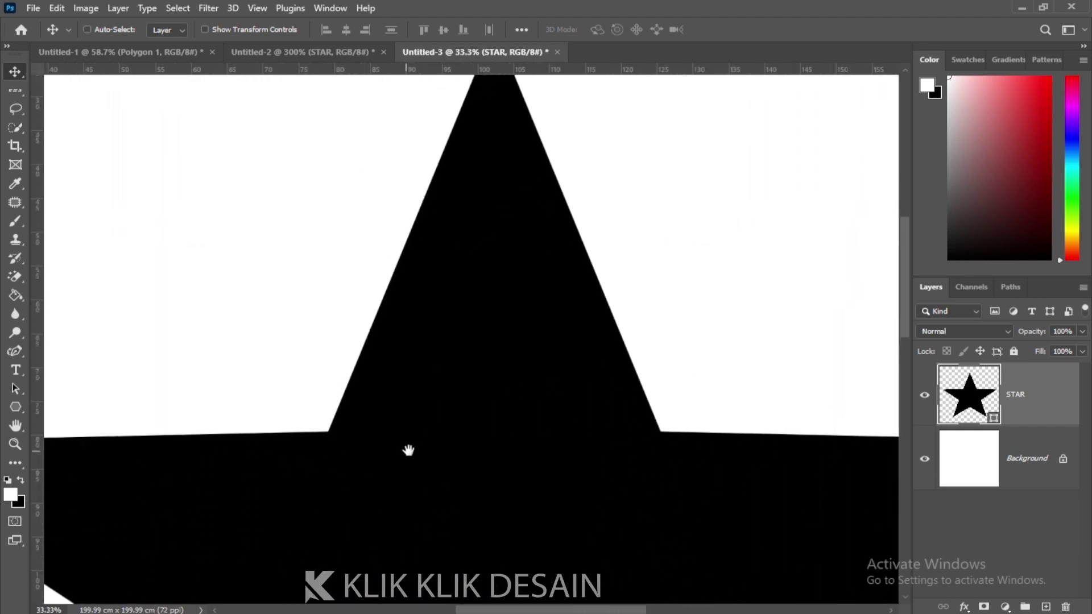
pyautogui.moveTo(497, 241)
pyautogui.mouseDown()
pyautogui.moveTo(494, 309)
pyautogui.moveTo(580, 234)
pyautogui.moveTo(429, 109)
pyautogui.mouseUp()
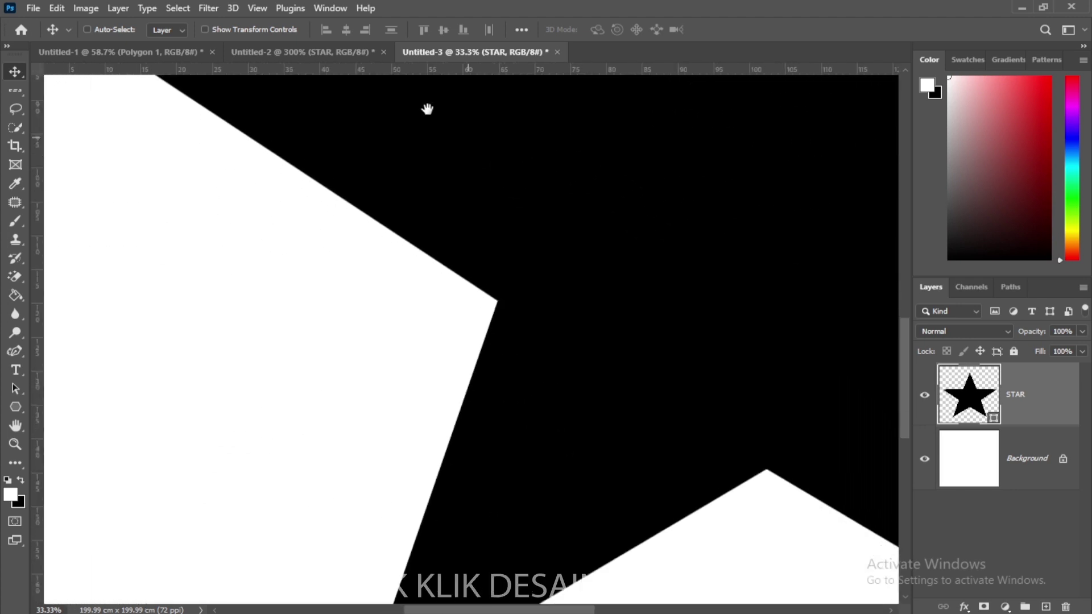
pyautogui.moveTo(470, 314); pyautogui.dragTo(302, 200)
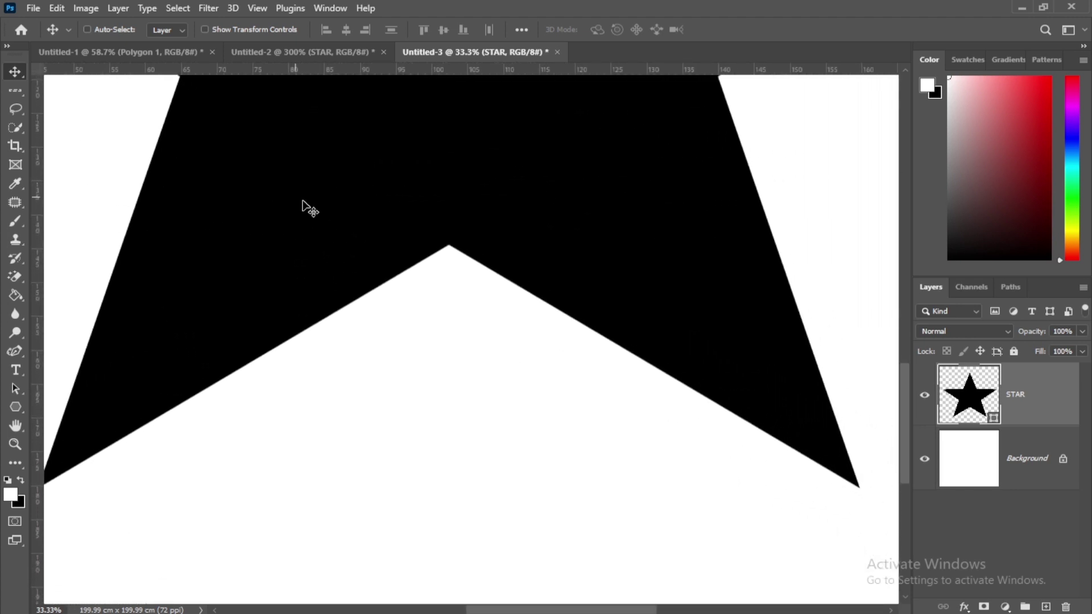
pyautogui.hotkey('ctrl', '+')
pyautogui.moveTo(421, 313)
pyautogui.mouseDown()
pyautogui.moveTo(612, 313)
pyautogui.moveTo(617, 364)
pyautogui.mouseUp()
# Step: Zoom the small star in Untitled-2 to 500% to reveal its jagged edges
pyautogui.click(313, 53)
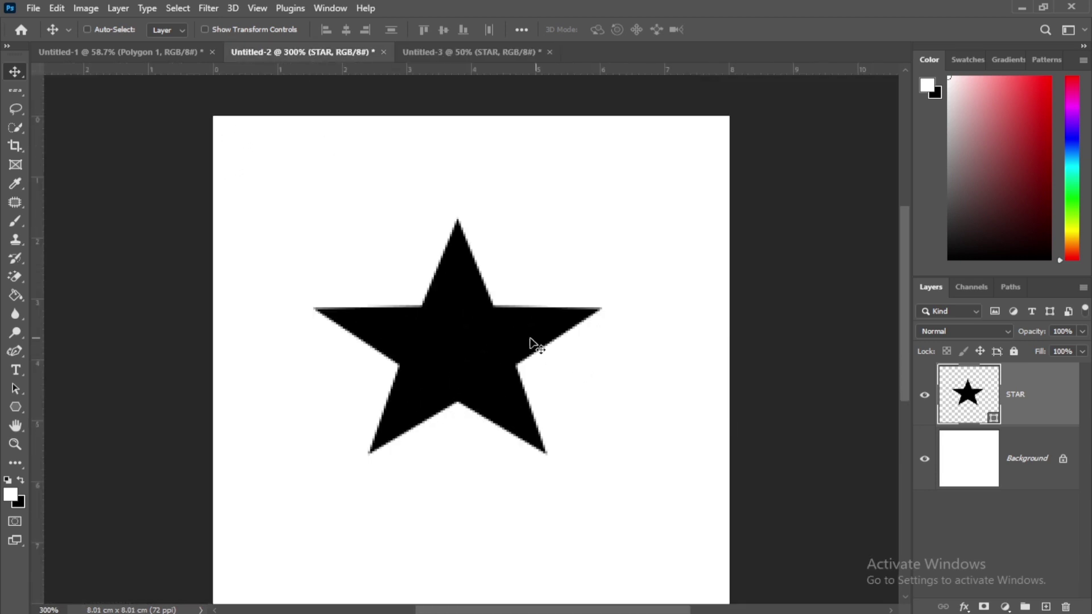
pyautogui.hotkey('ctrl', '+')
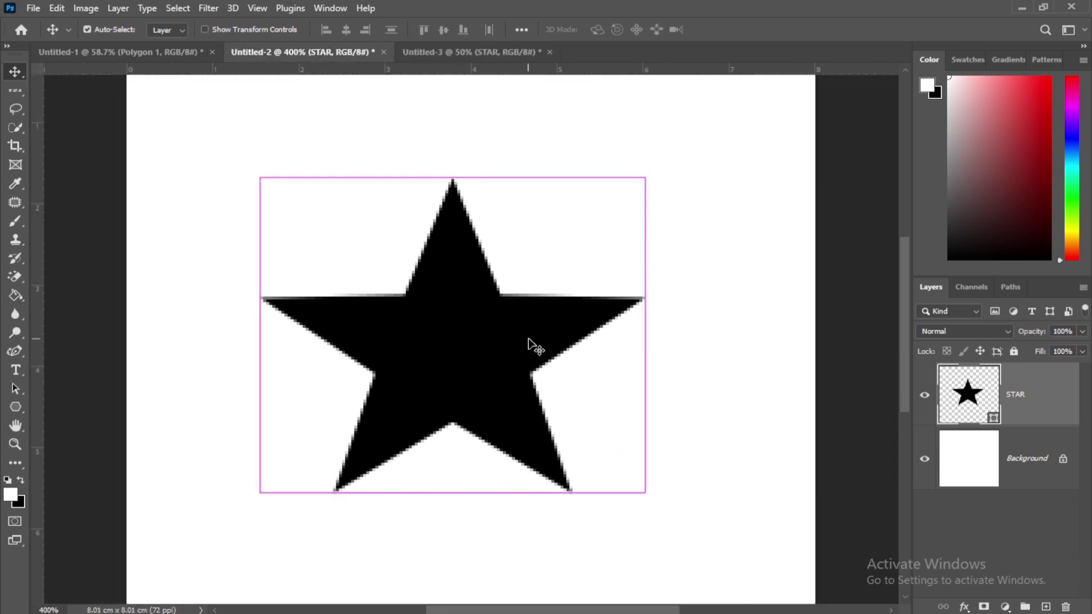
pyautogui.hotkey('ctrl', '+')
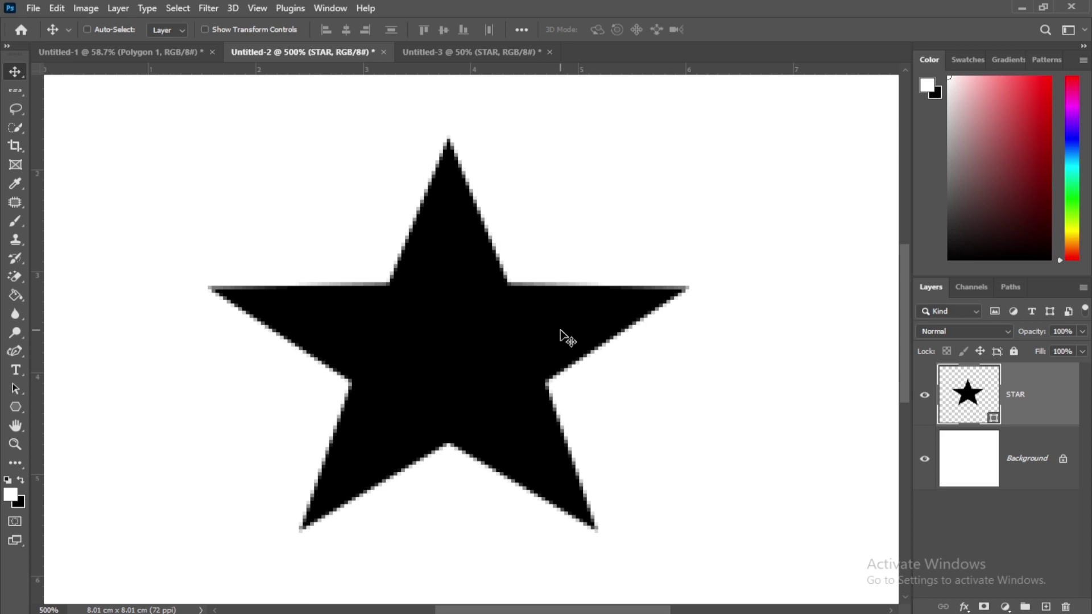
# Step: Recheck the enlarged star's edges, zoom out to the whole star, and bring up Untitled-1
pyautogui.click(512, 53)
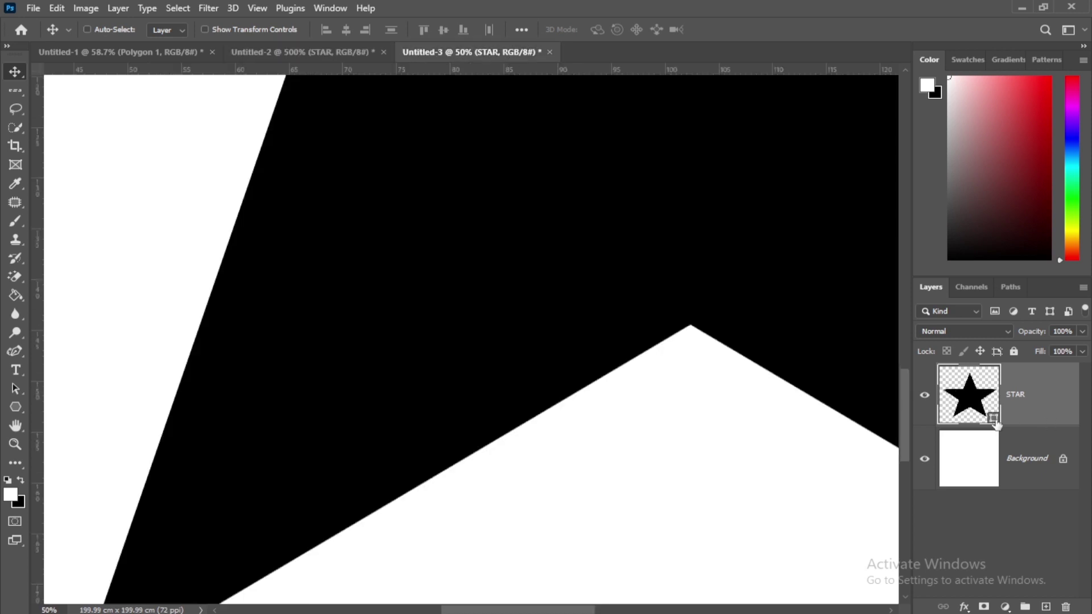
pyautogui.moveTo(244, 398)
pyautogui.mouseDown()
pyautogui.moveTo(390, 472)
pyautogui.moveTo(383, 407)
pyautogui.moveTo(622, 239)
pyautogui.moveTo(488, 322)
pyautogui.moveTo(493, 398)
pyautogui.moveTo(485, 199)
pyautogui.moveTo(598, 476)
pyautogui.moveTo(699, 432)
pyautogui.moveTo(398, 380)
pyautogui.mouseUp()
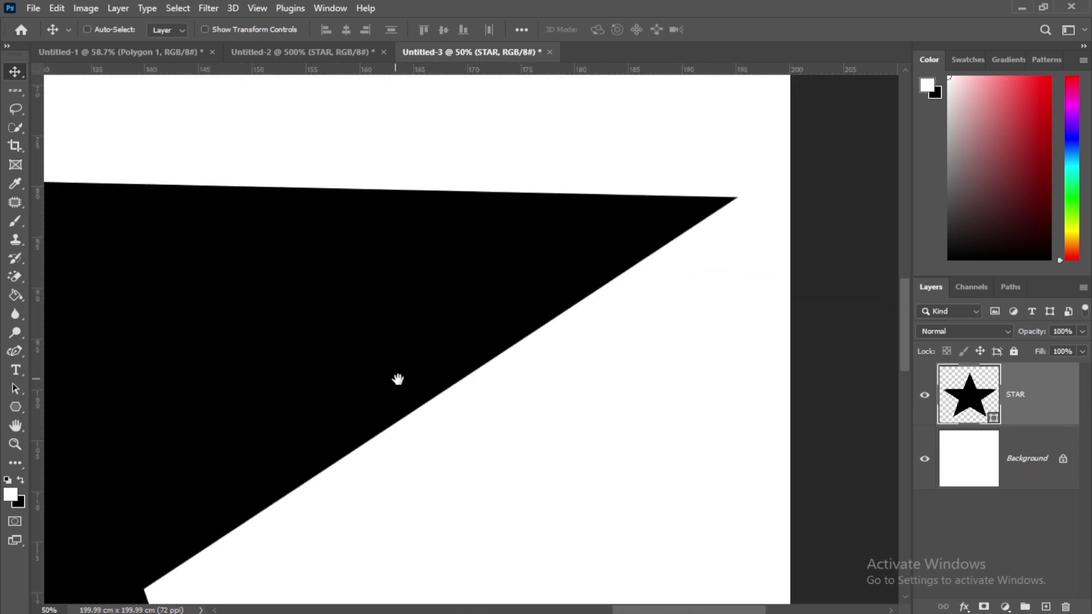
pyautogui.moveTo(463, 298)
pyautogui.mouseDown()
pyautogui.moveTo(497, 256)
pyautogui.moveTo(470, 222)
pyautogui.moveTo(455, 306)
pyautogui.moveTo(427, 275)
pyautogui.moveTo(590, 368)
pyautogui.moveTo(419, 334)
pyautogui.moveTo(476, 337)
pyautogui.moveTo(555, 286)
pyautogui.mouseUp()
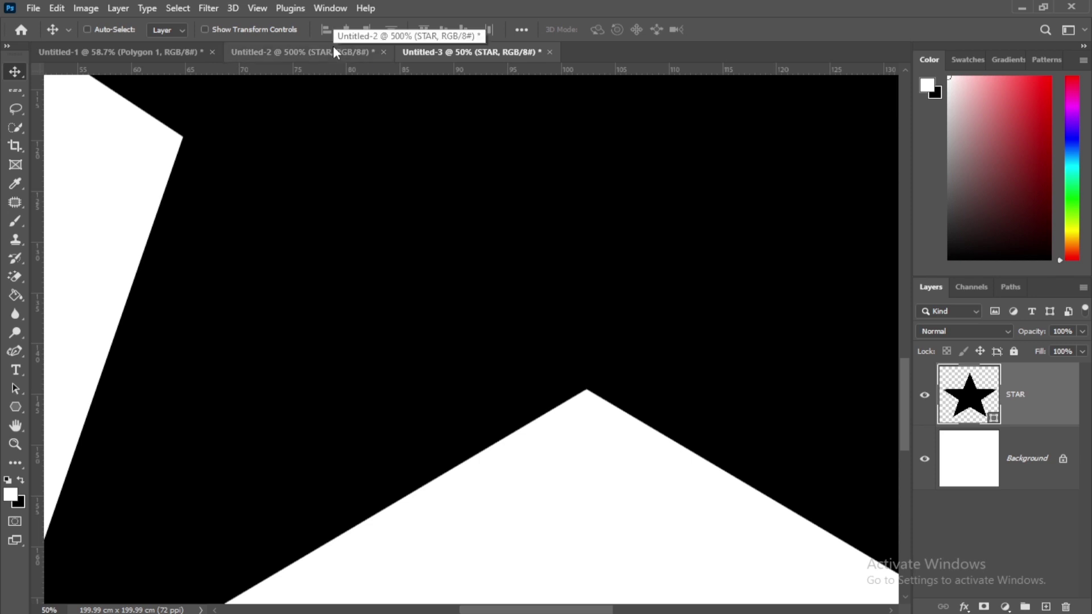
pyautogui.hotkey('ctrl', '-')
pyautogui.hotkey('ctrl', '-')
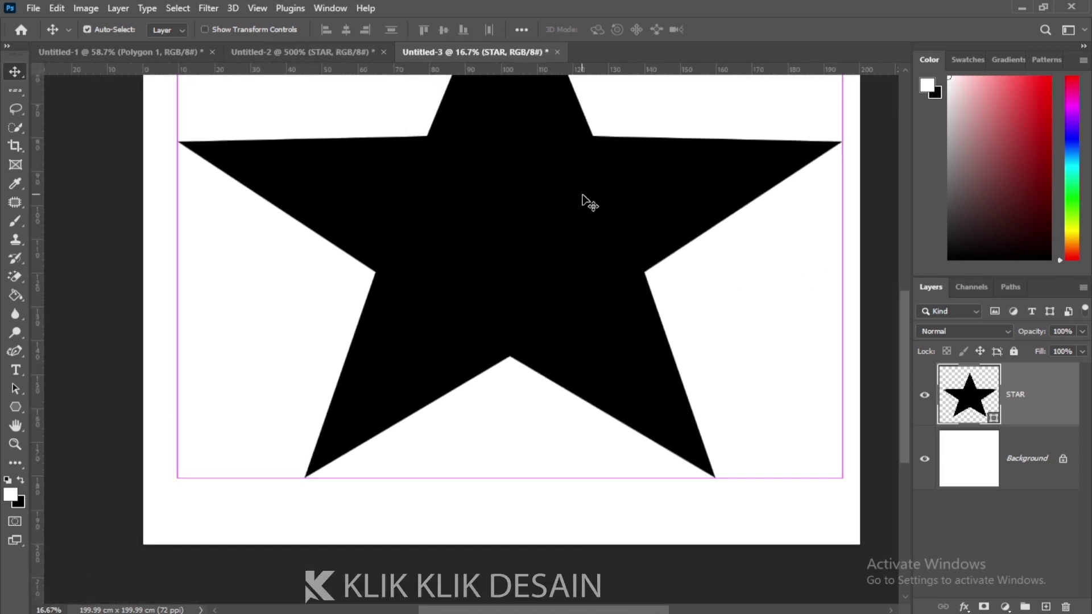
pyautogui.moveTo(519, 246); pyautogui.dragTo(508, 319)
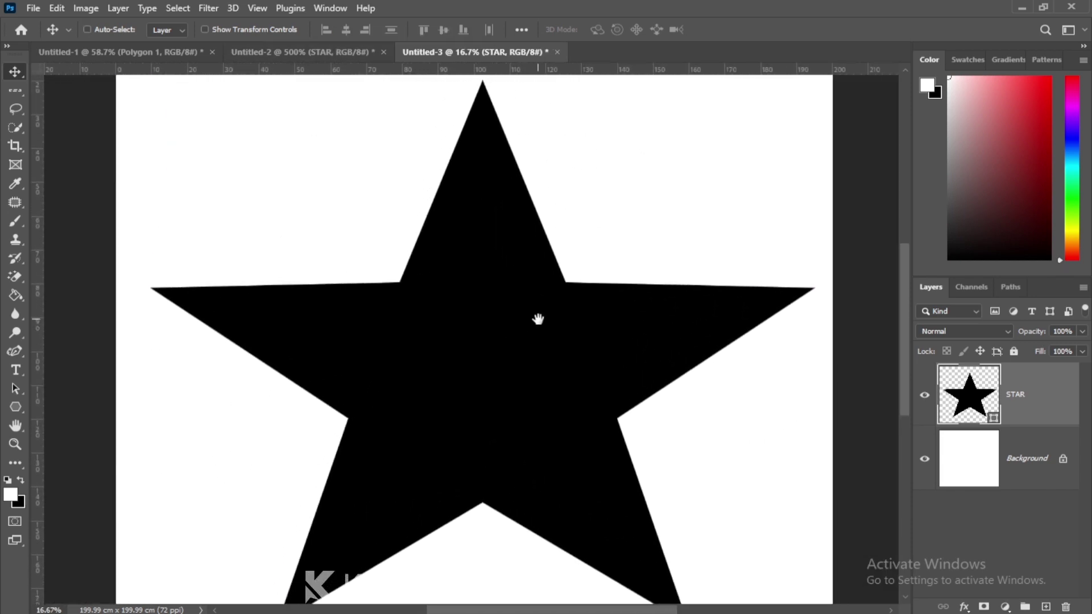
pyautogui.click(120, 51)
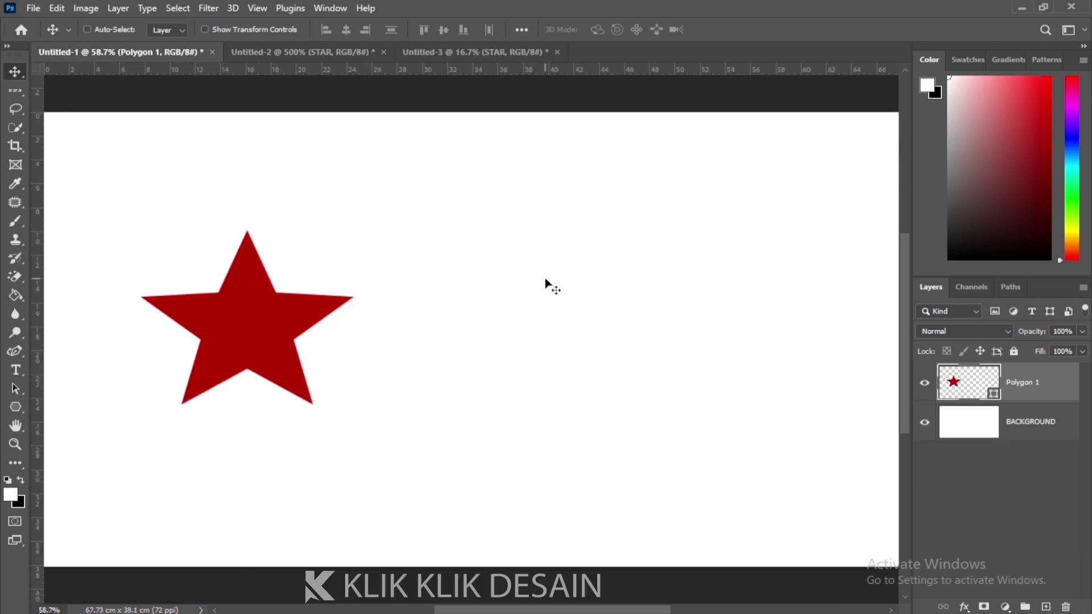
# Step: Add a new layer and draw a black freehand blob right of the star with the Freeform Pen Tool
pyautogui.click(1046, 607)
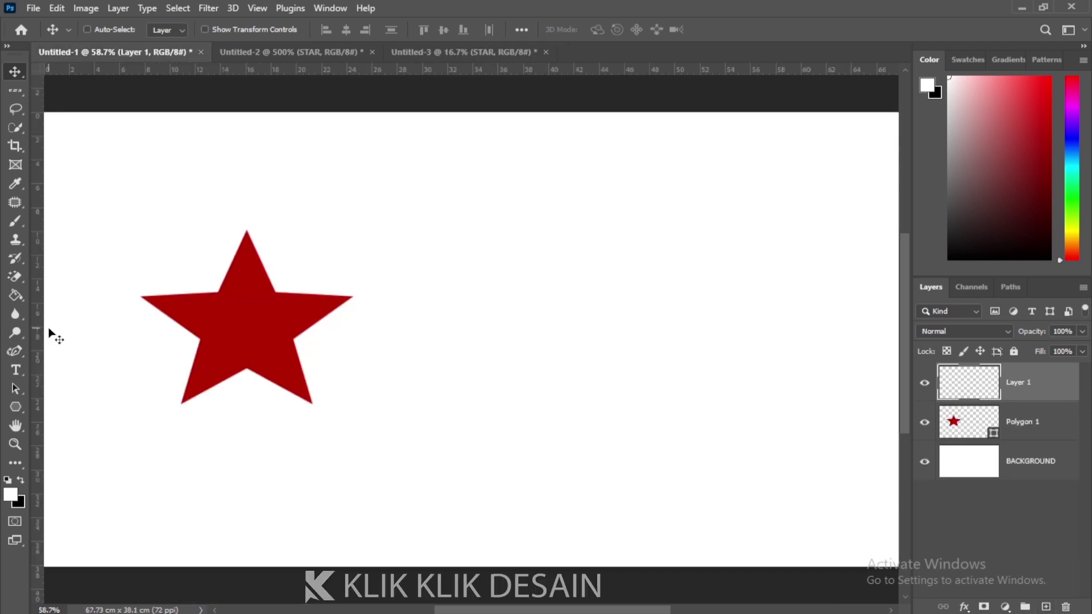
pyautogui.click(17, 388)
pyautogui.click(15, 353)
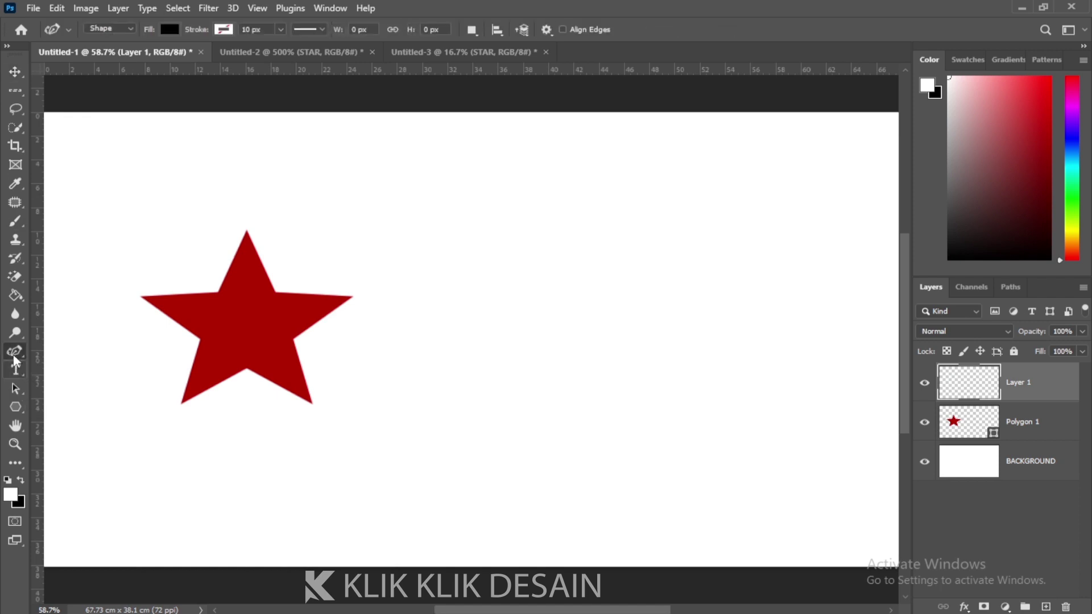
pyautogui.rightClick(14, 356)
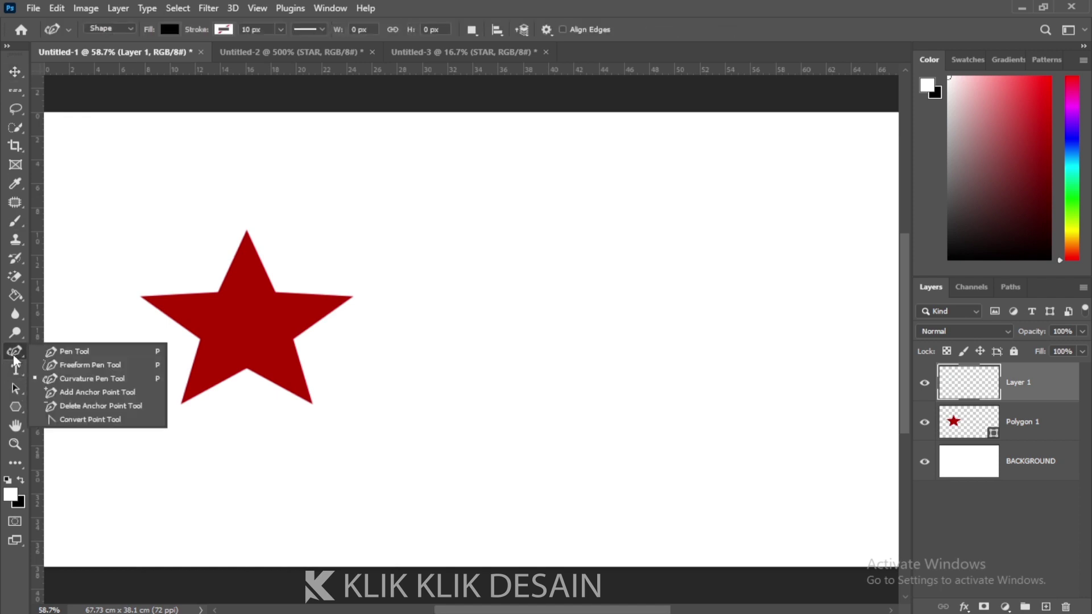
pyautogui.click(69, 367)
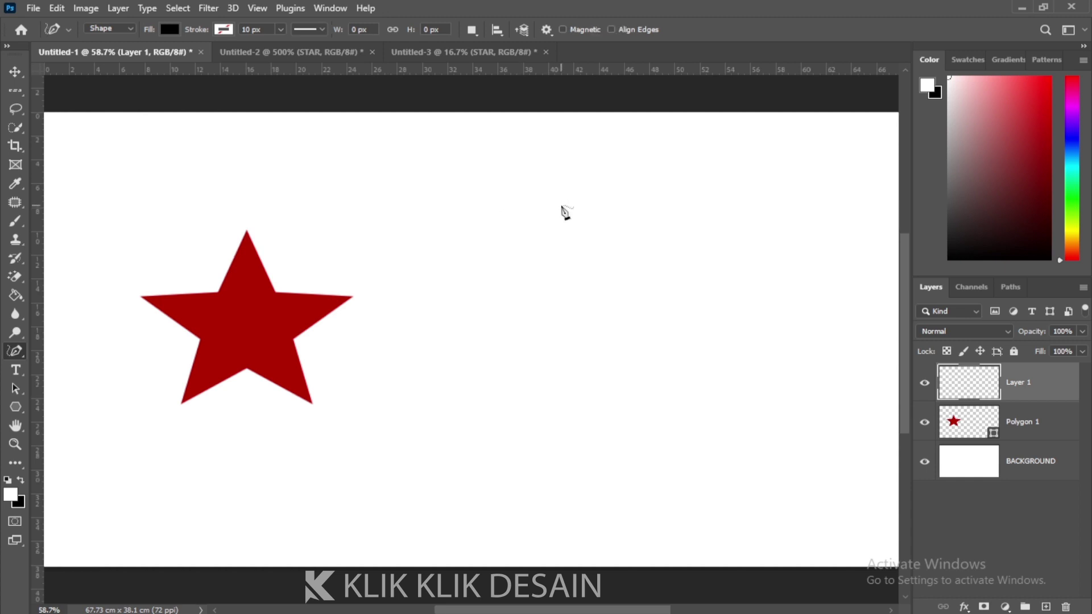
pyautogui.moveTo(593, 214)
pyautogui.mouseDown()
pyautogui.moveTo(457, 180)
pyautogui.moveTo(553, 313)
pyautogui.moveTo(660, 403)
pyautogui.moveTo(775, 187)
pyautogui.moveTo(654, 169)
pyautogui.moveTo(612, 236)
pyautogui.moveTo(593, 215)
pyautogui.mouseUp()
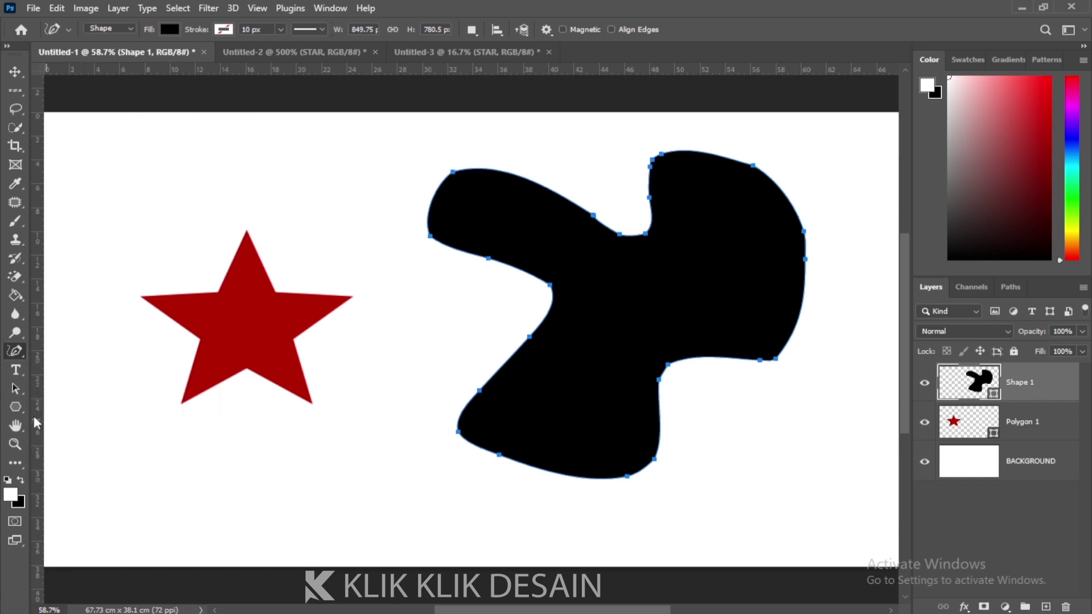
# Step: Switch to the standard Pen Tool and place a first anchor below the star
pyautogui.click(15, 408)
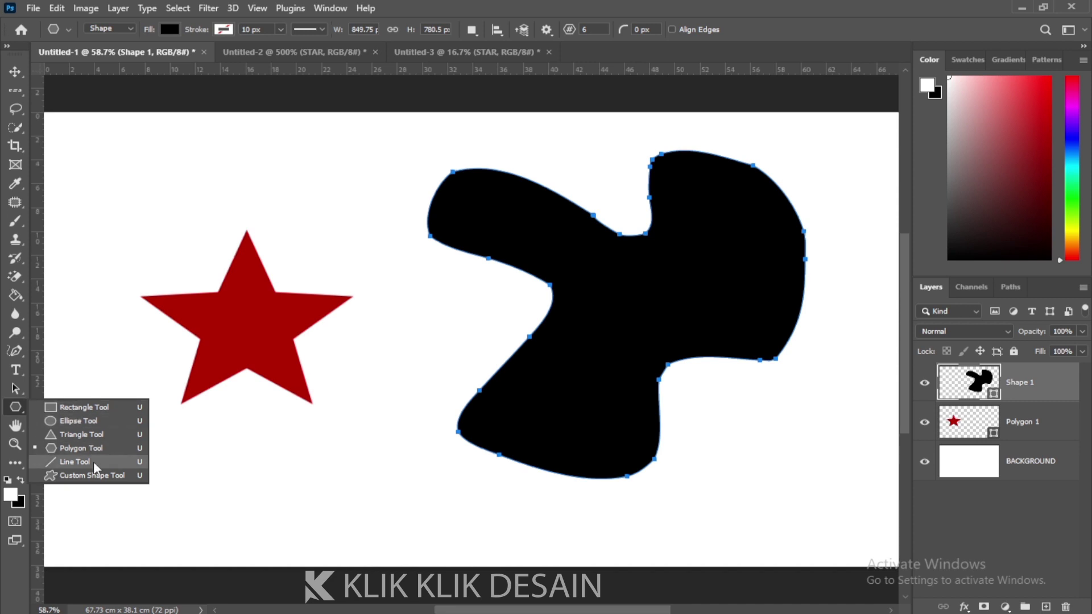
pyautogui.click(102, 475)
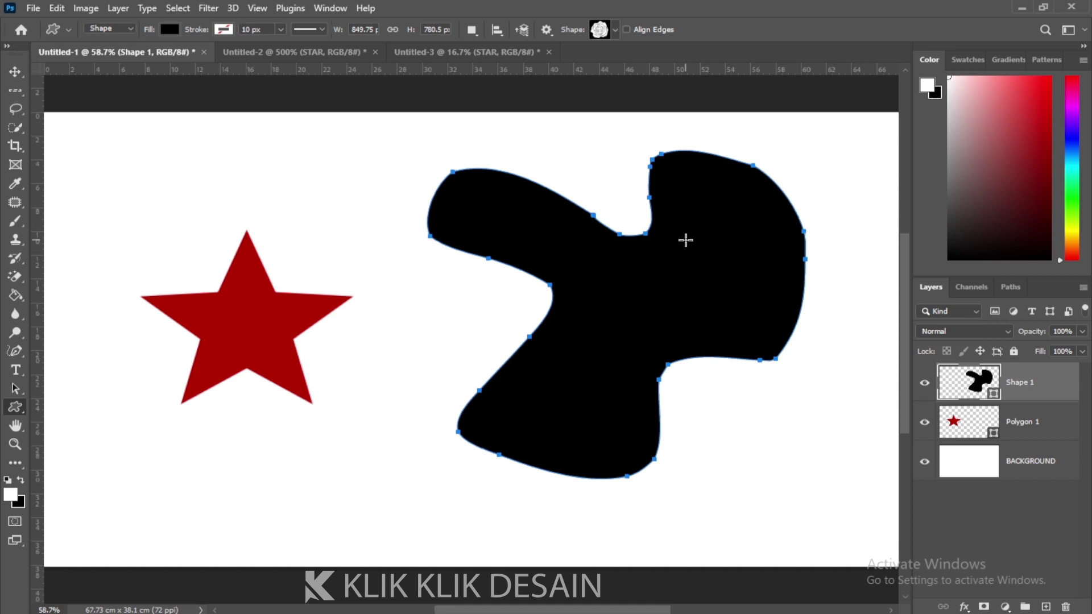
pyautogui.click(15, 351)
pyautogui.click(51, 356)
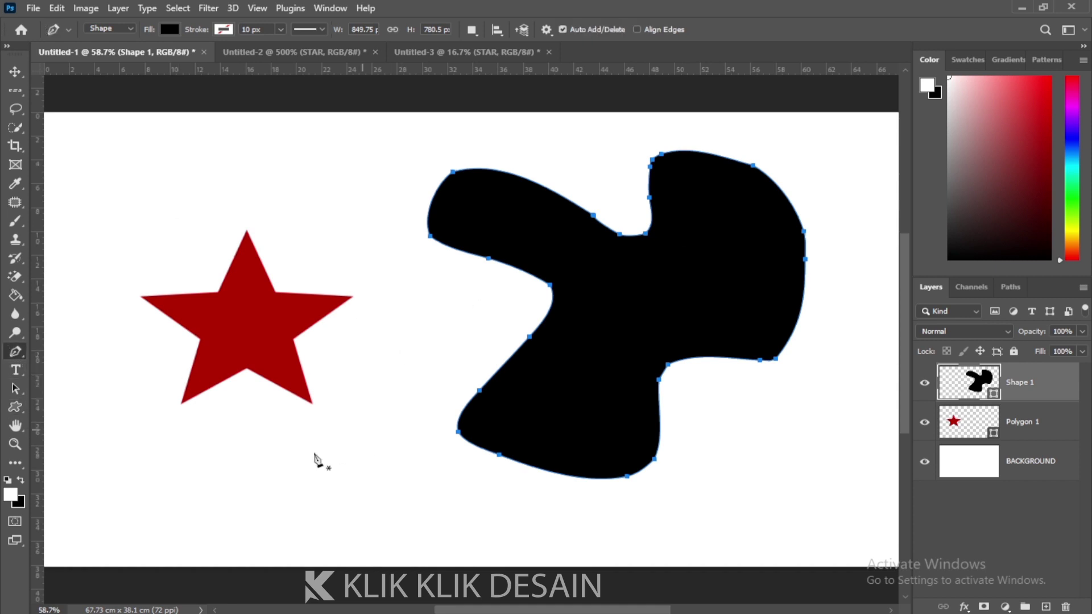
pyautogui.click(368, 431)
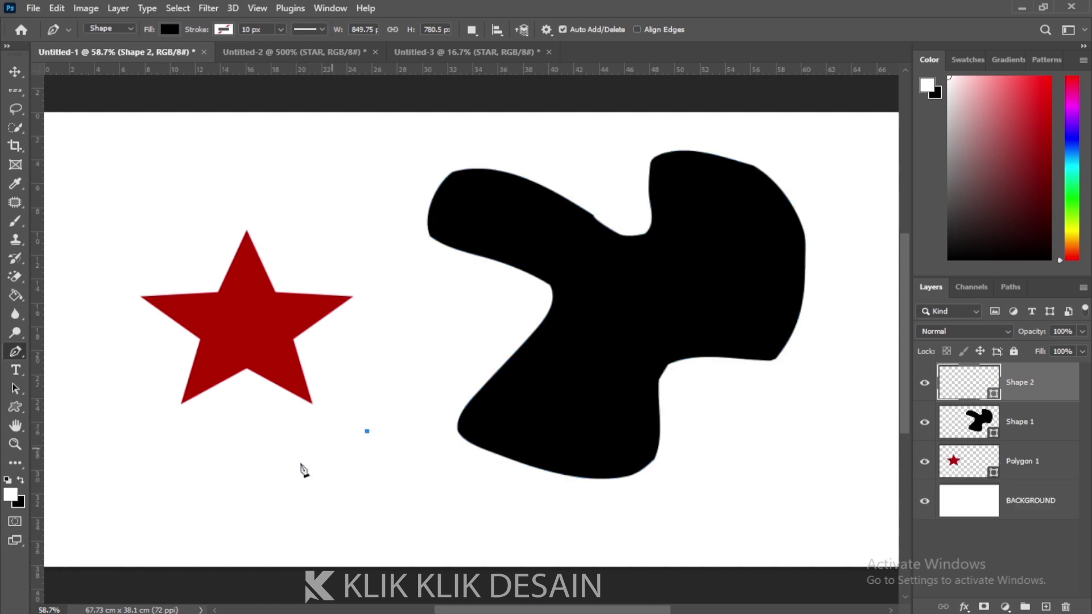
# Step: Add two curved anchors and close the path into a small black rounded shape below the star
pyautogui.moveTo(284, 467); pyautogui.dragTo(290, 535)
pyautogui.moveTo(370, 480); pyautogui.dragTo(421, 468)
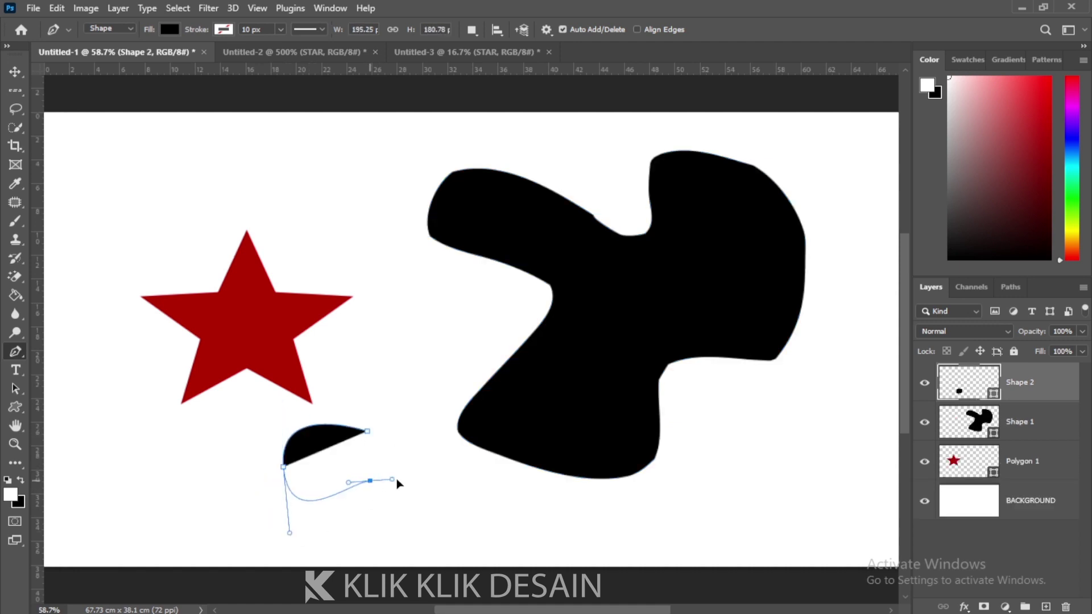
pyautogui.moveTo(368, 431); pyautogui.dragTo(329, 479)
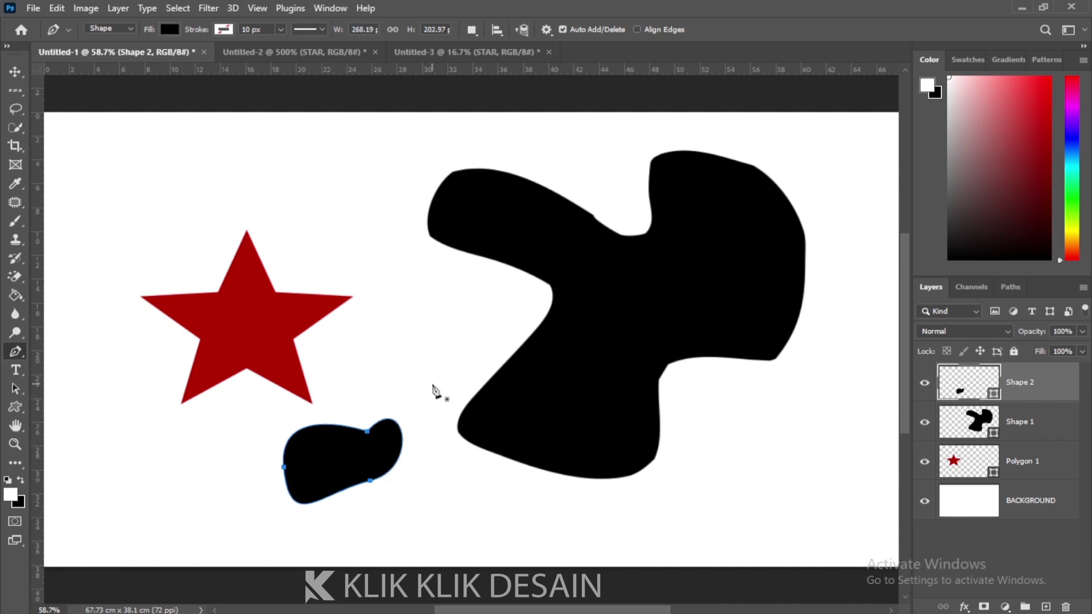
# Step: Browse the shape and pen tool lists, then bring up the lasso tool variants
pyautogui.click(17, 409)
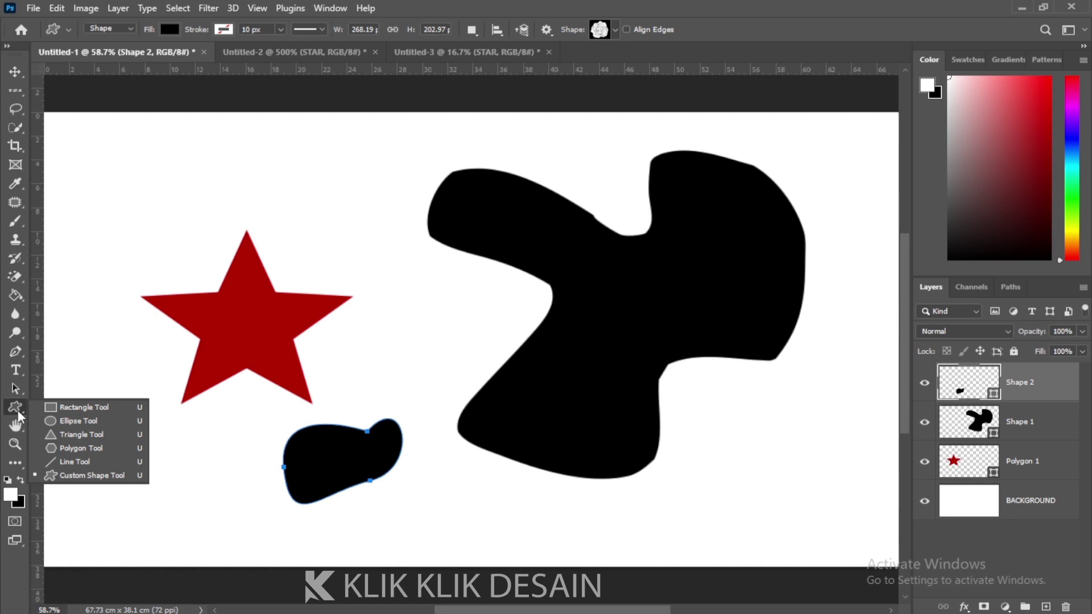
pyautogui.click(16, 352)
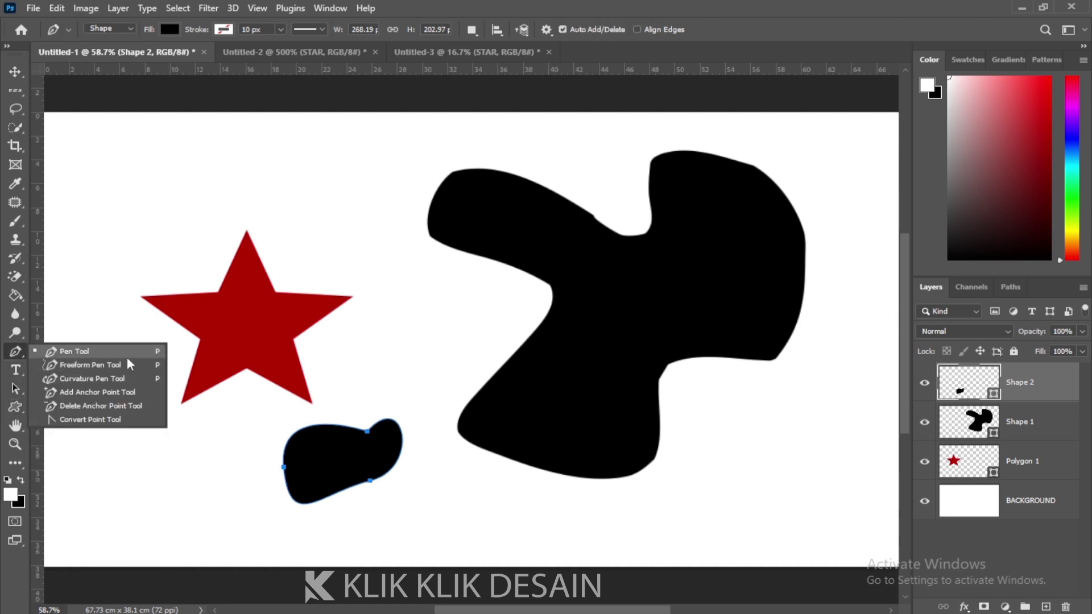
pyautogui.click(137, 379)
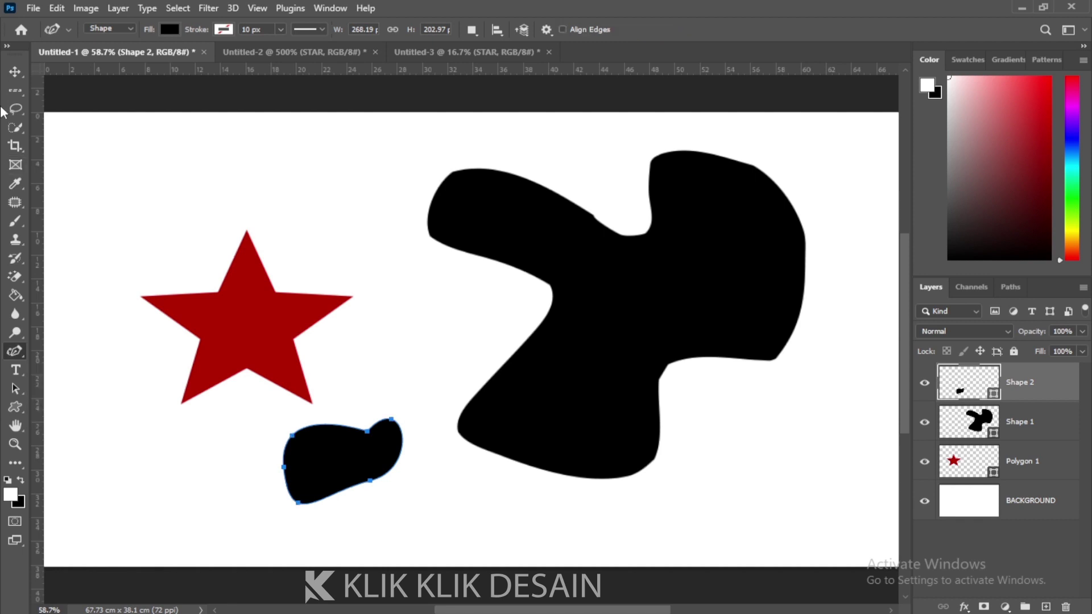
pyautogui.click(15, 111)
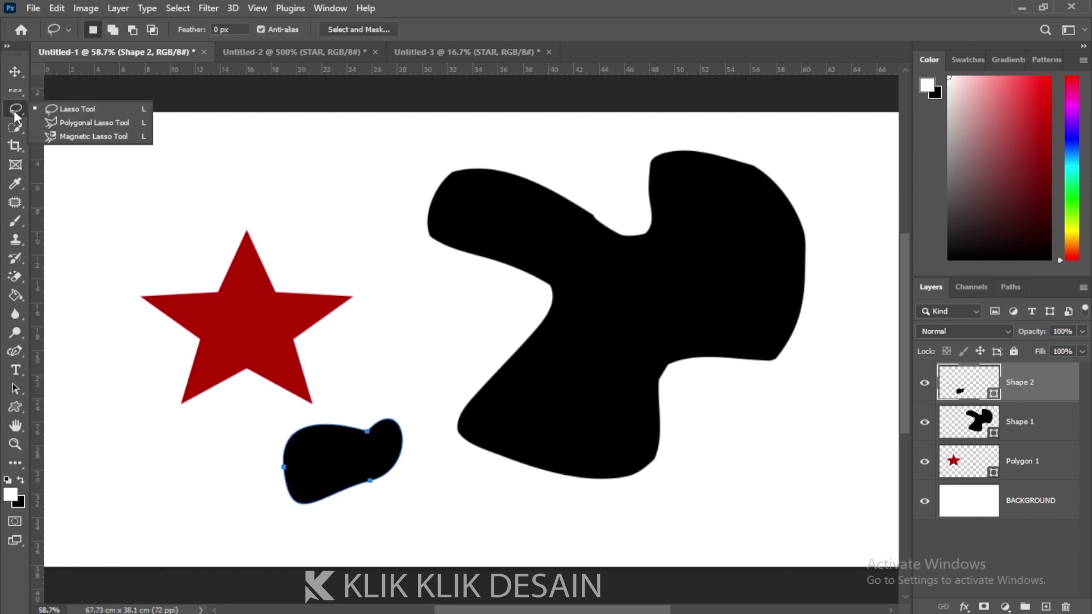
# Step: Lasso a freehand outline above the star and convert it into a work path
pyautogui.click(60, 114)
pyautogui.moveTo(167, 151); pyautogui.dragTo(291, 152)
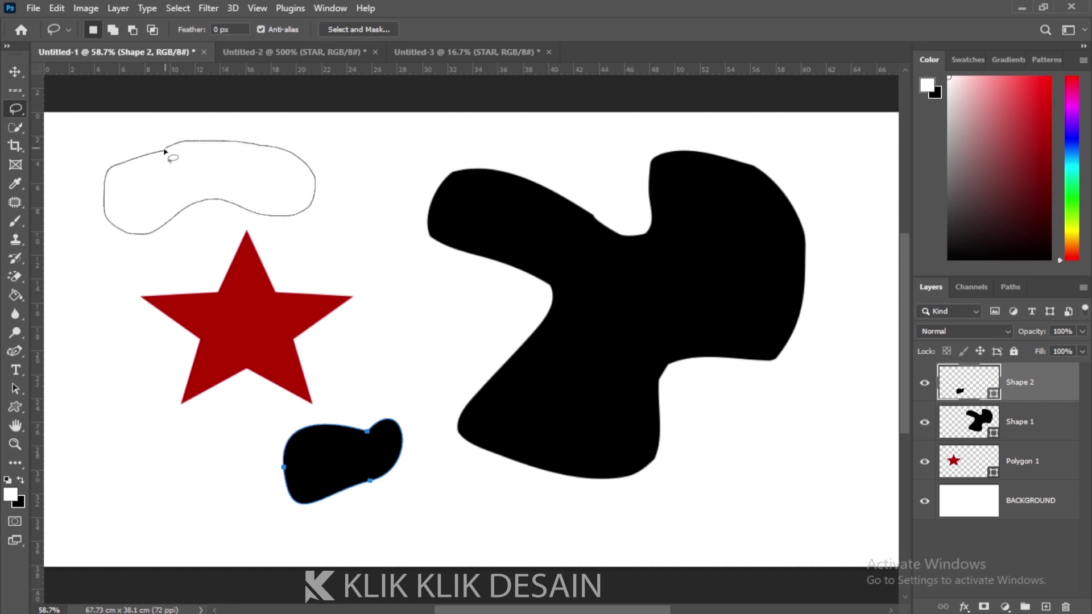
pyautogui.moveTo(291, 154); pyautogui.dragTo(168, 149)
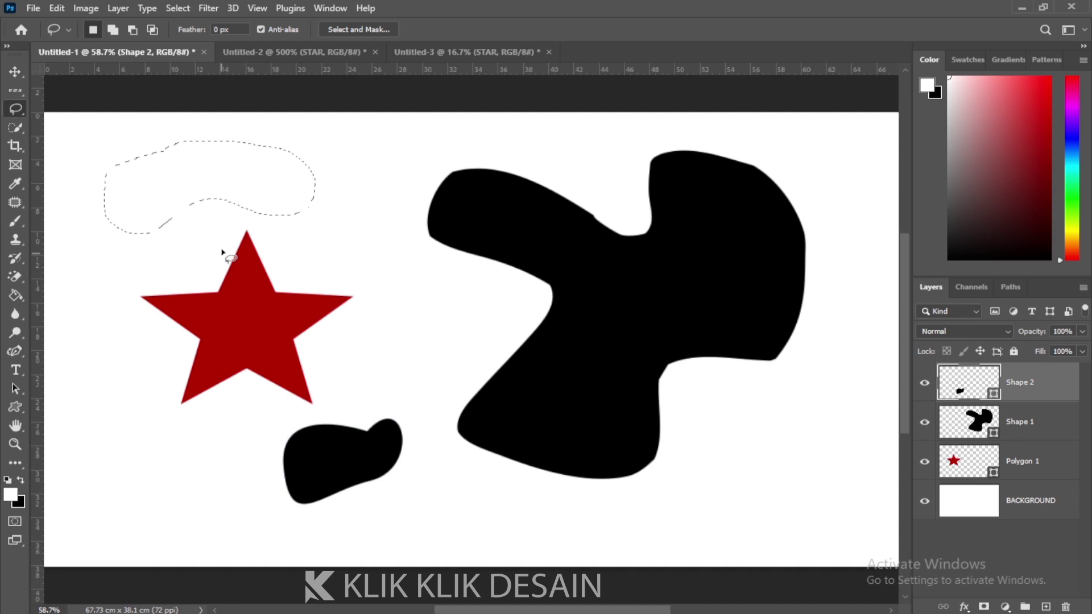
pyautogui.rightClick(179, 147)
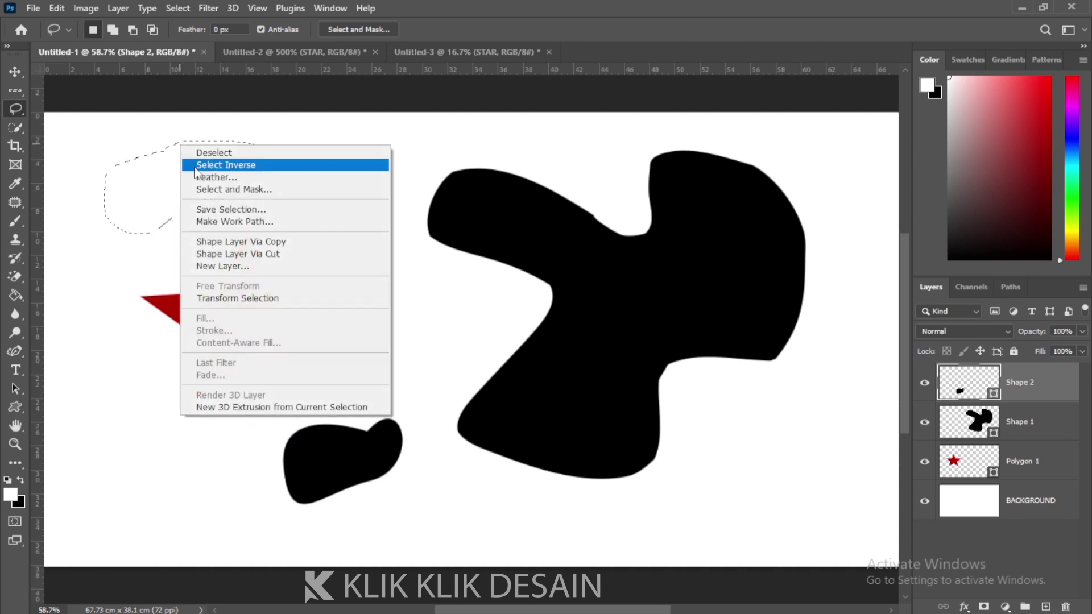
pyautogui.click(228, 222)
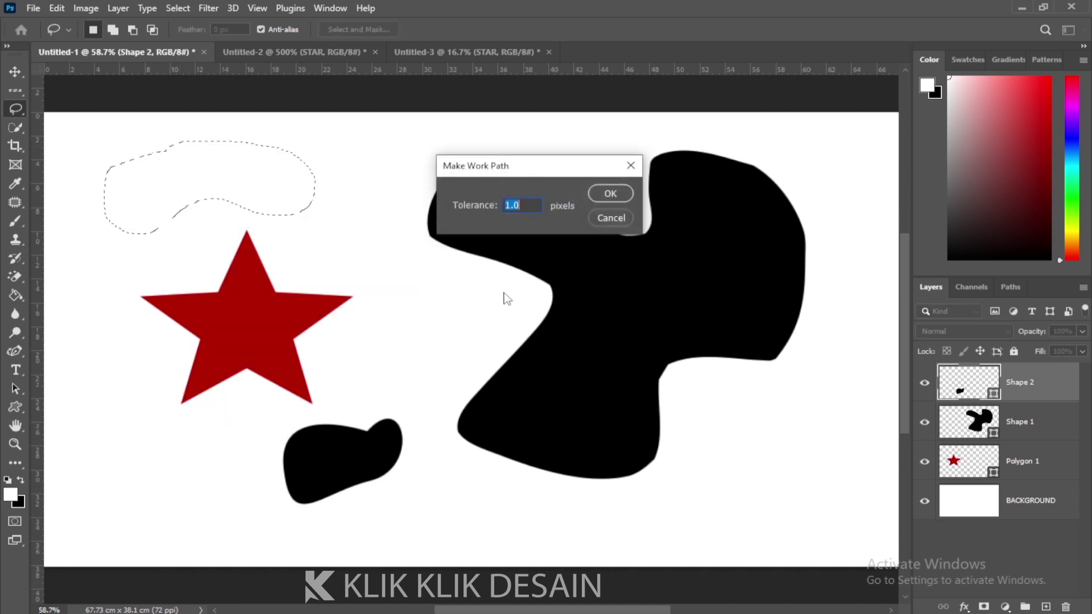
pyautogui.click(610, 191)
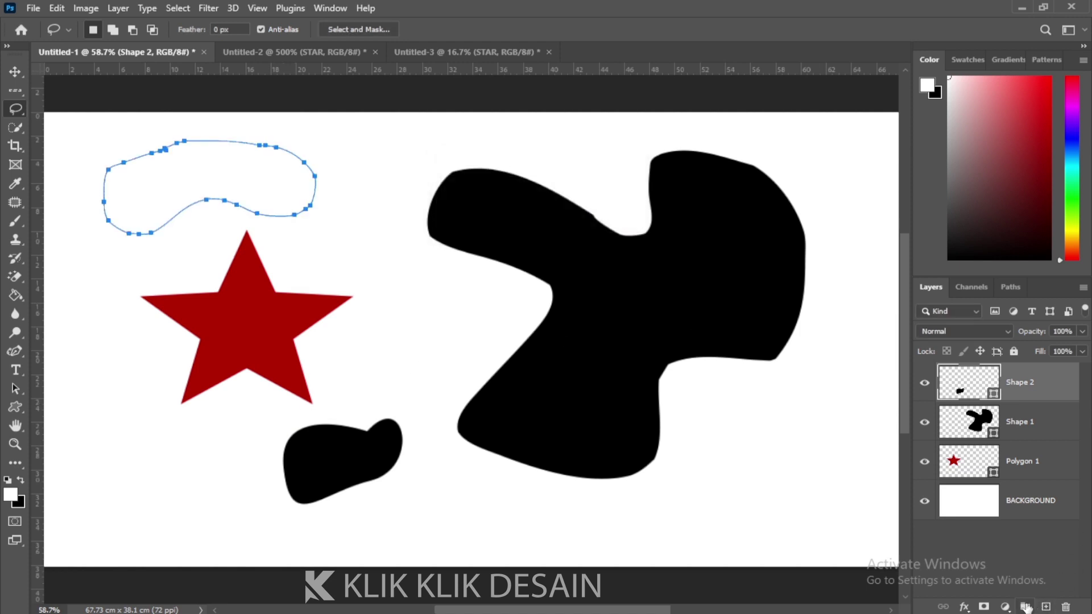
# Step: Fill the path with a dark red ab0101 Solid Color fill layer
pyautogui.click(1005, 607)
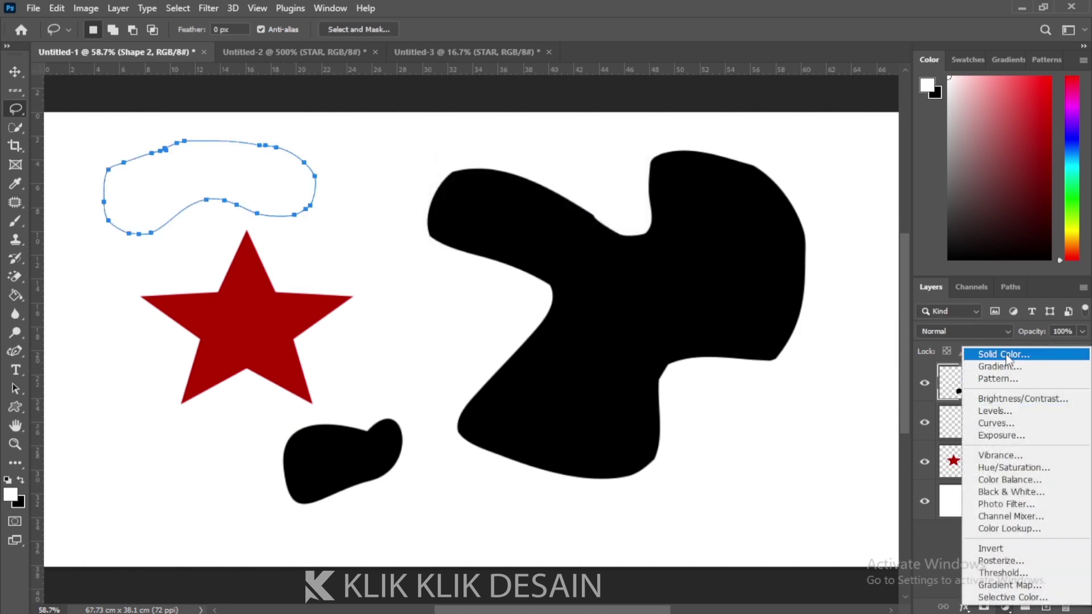
pyautogui.click(997, 355)
pyautogui.click(629, 228)
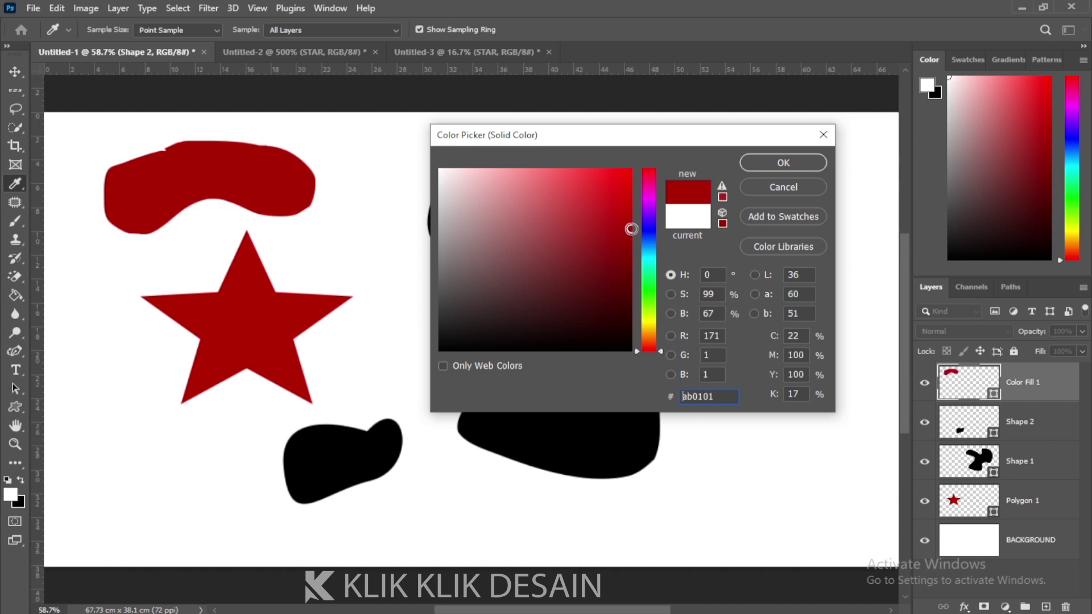
pyautogui.press('Return')
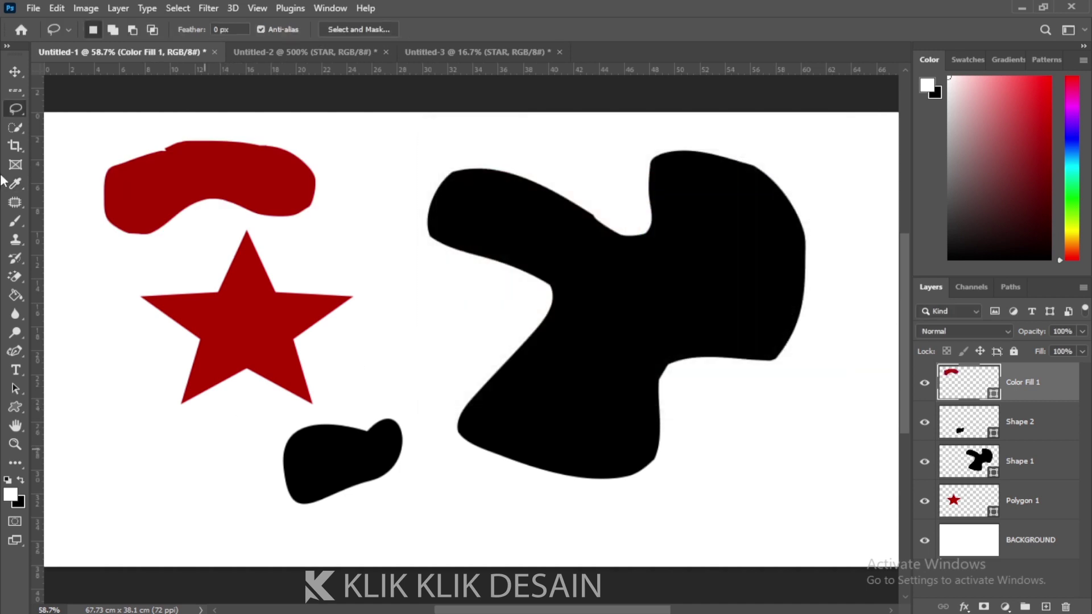
pyautogui.click(15, 71)
pyautogui.moveTo(166, 165); pyautogui.dragTo(183, 160)
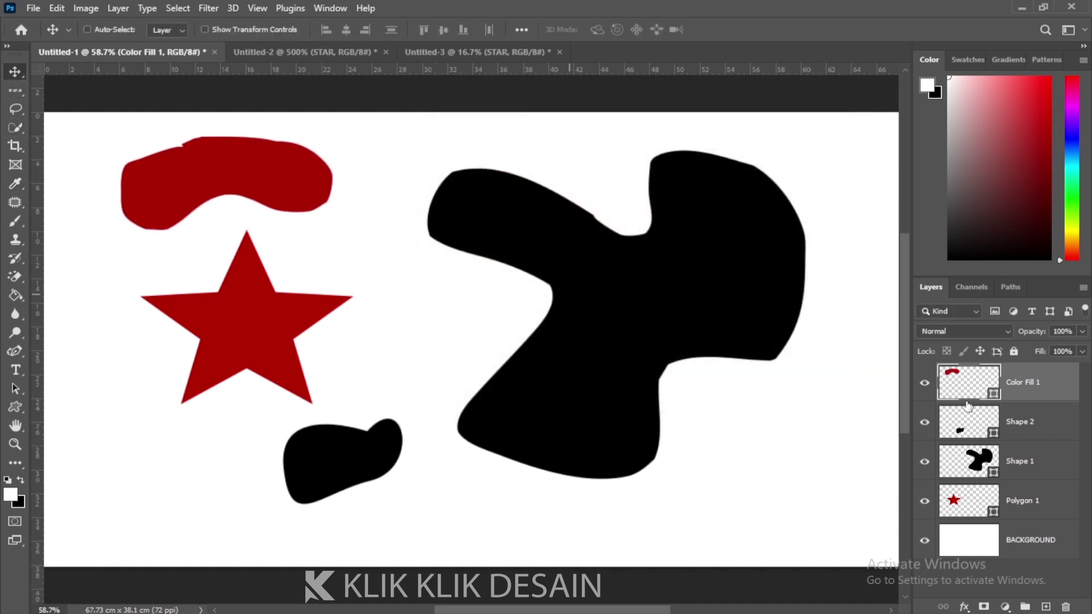